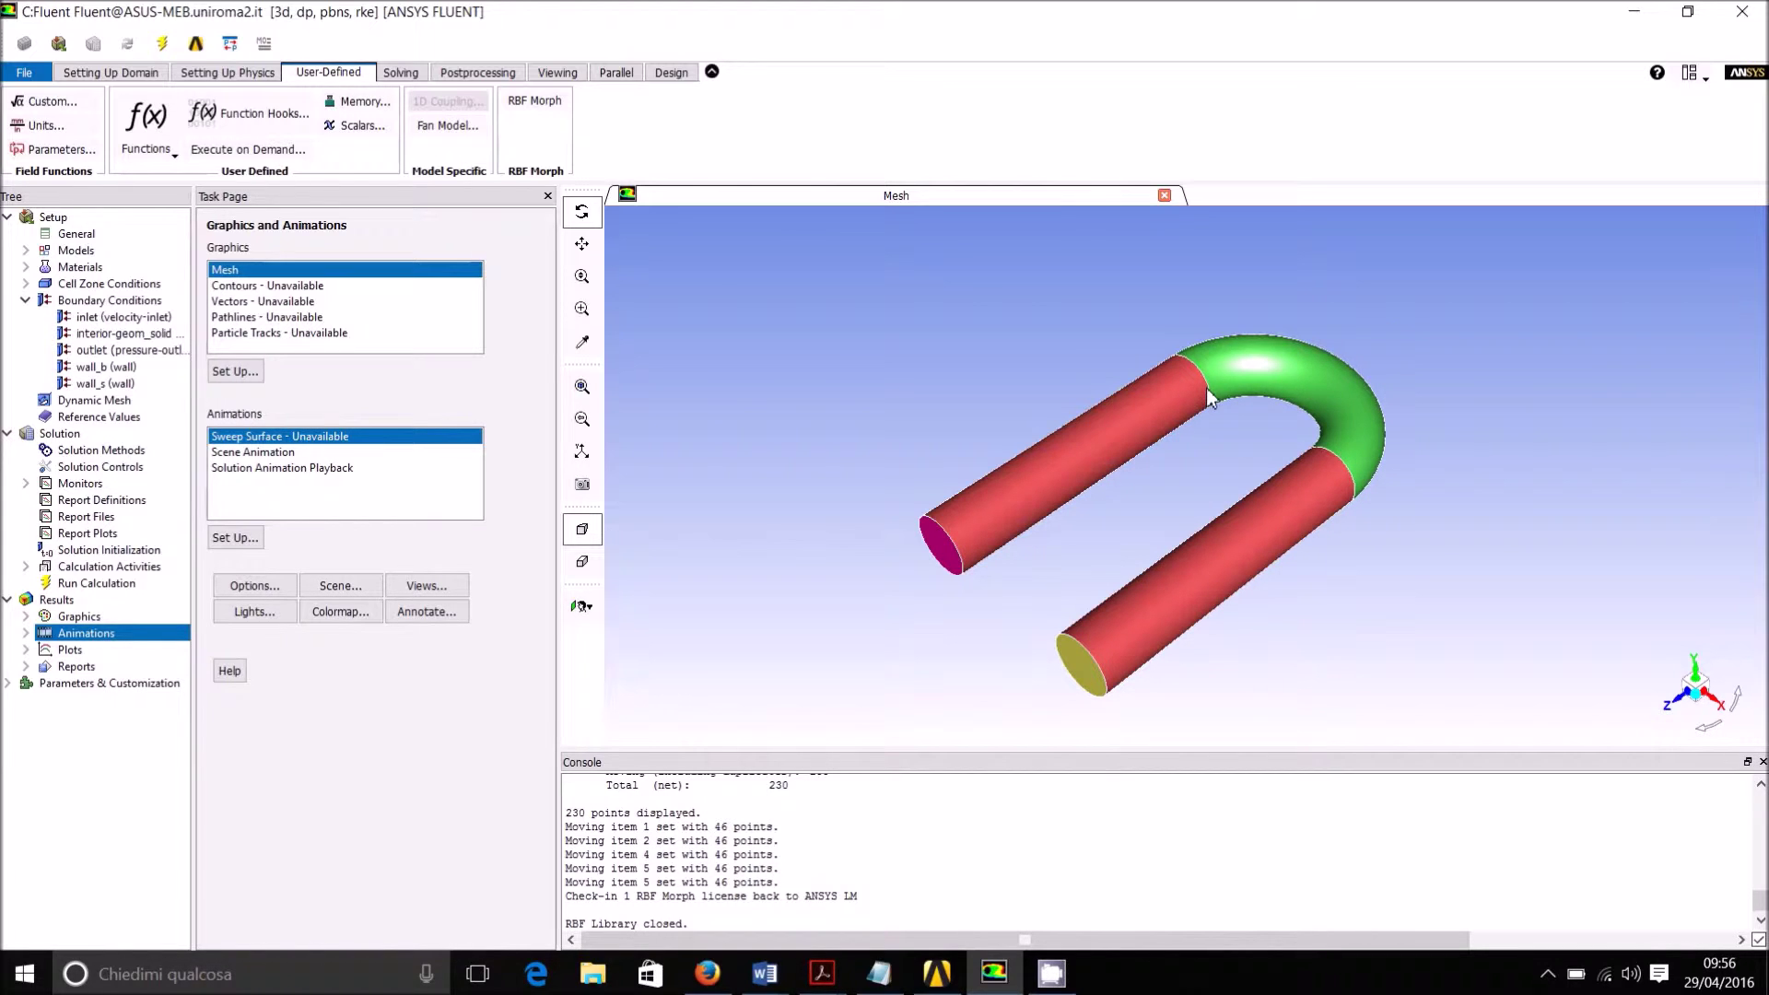
Step: Open the RBF-Morph dialog beside the U-bend tube mesh
click(537, 102)
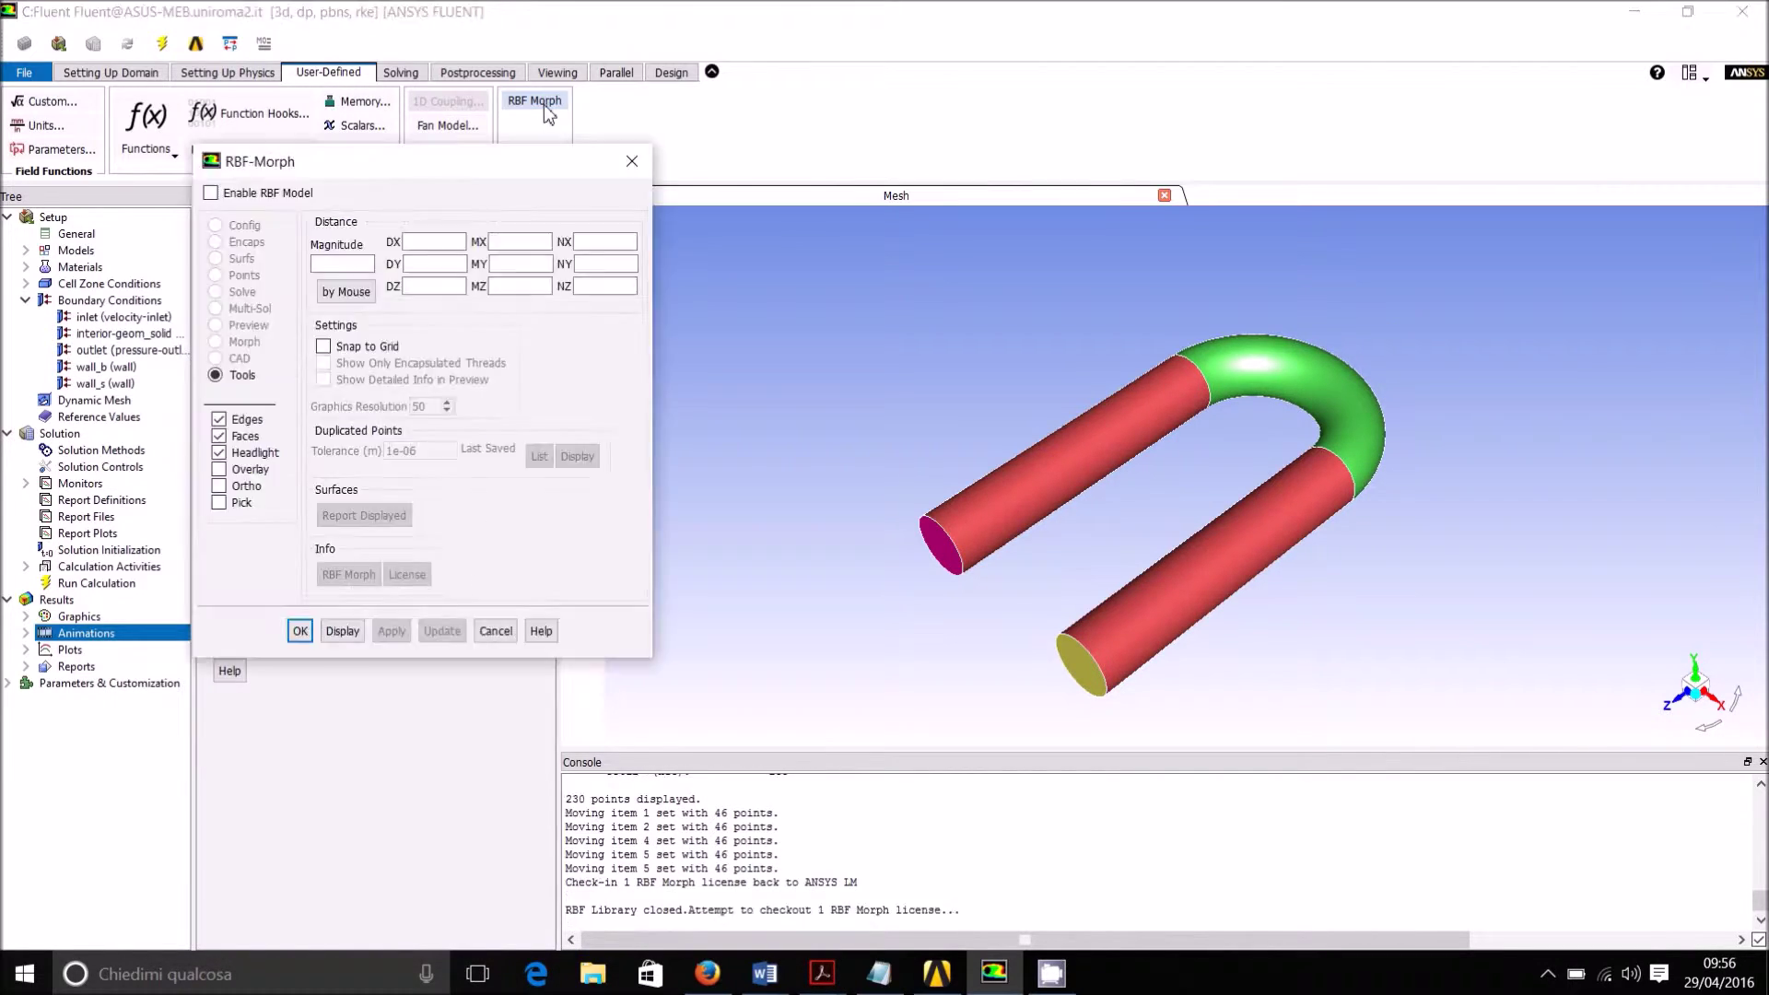
Step: Enable the RBF model and read 6-par-1x.rbf, confirming replacement of the current settings
click(211, 193)
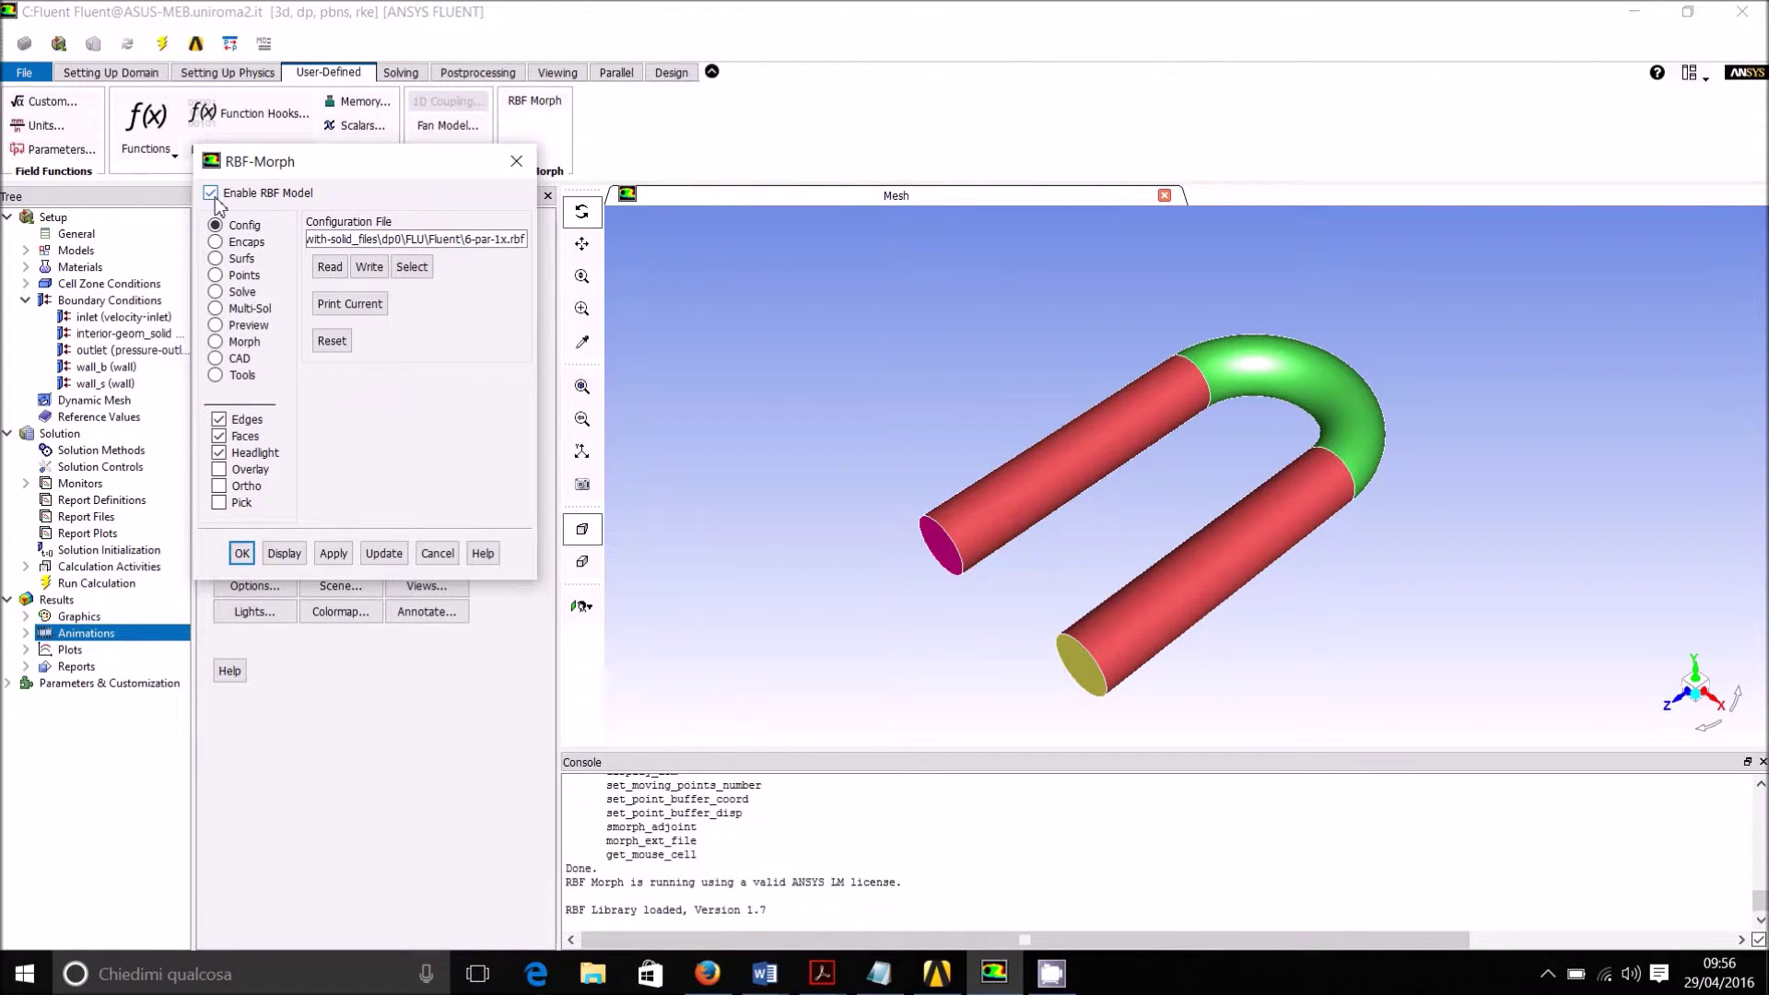
click(420, 271)
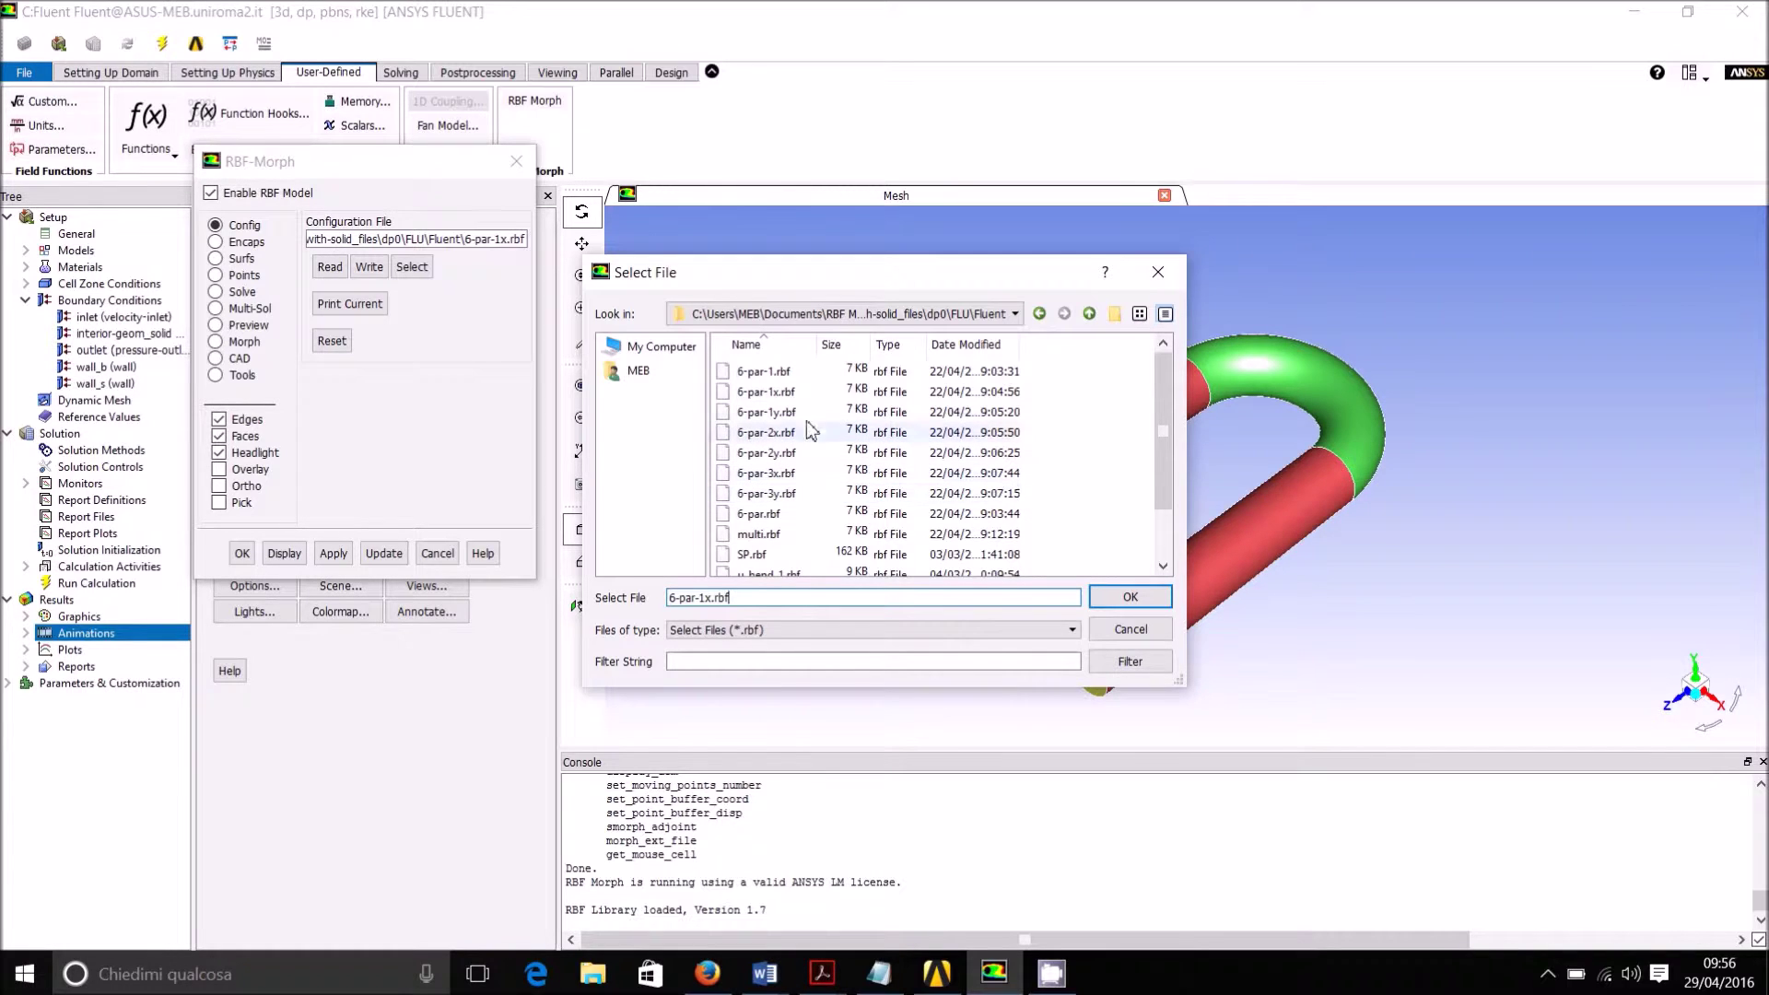
click(788, 396)
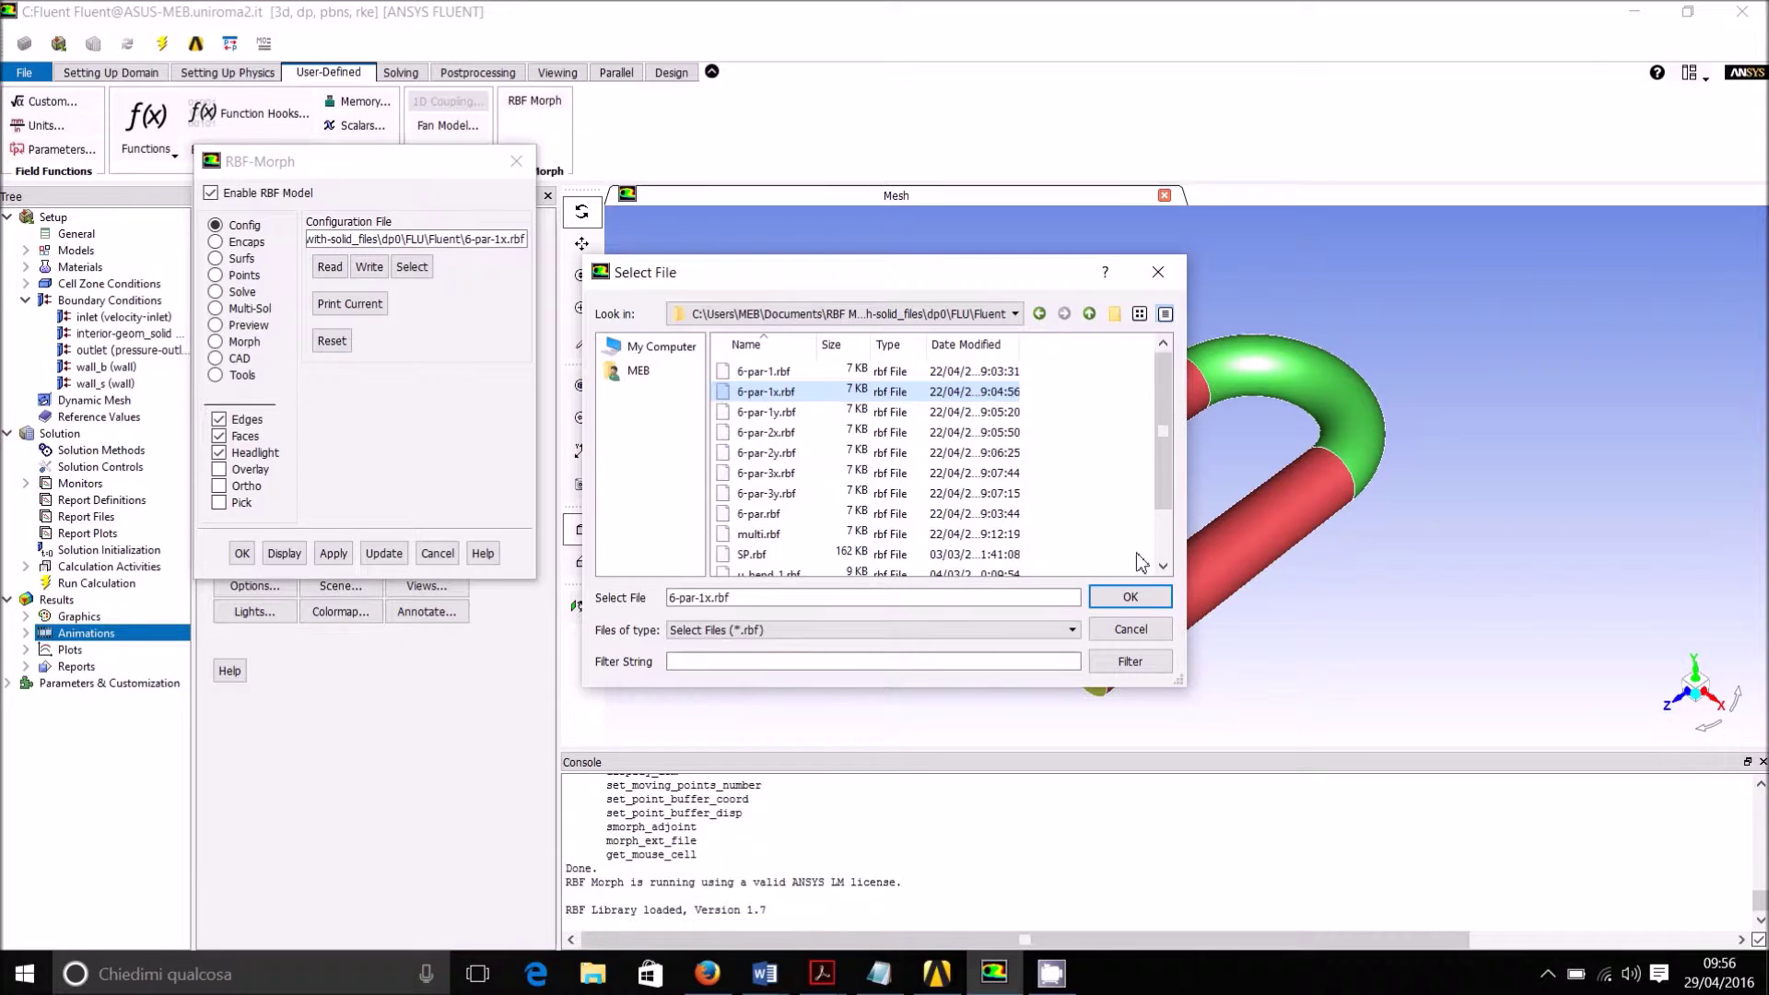
click(1132, 598)
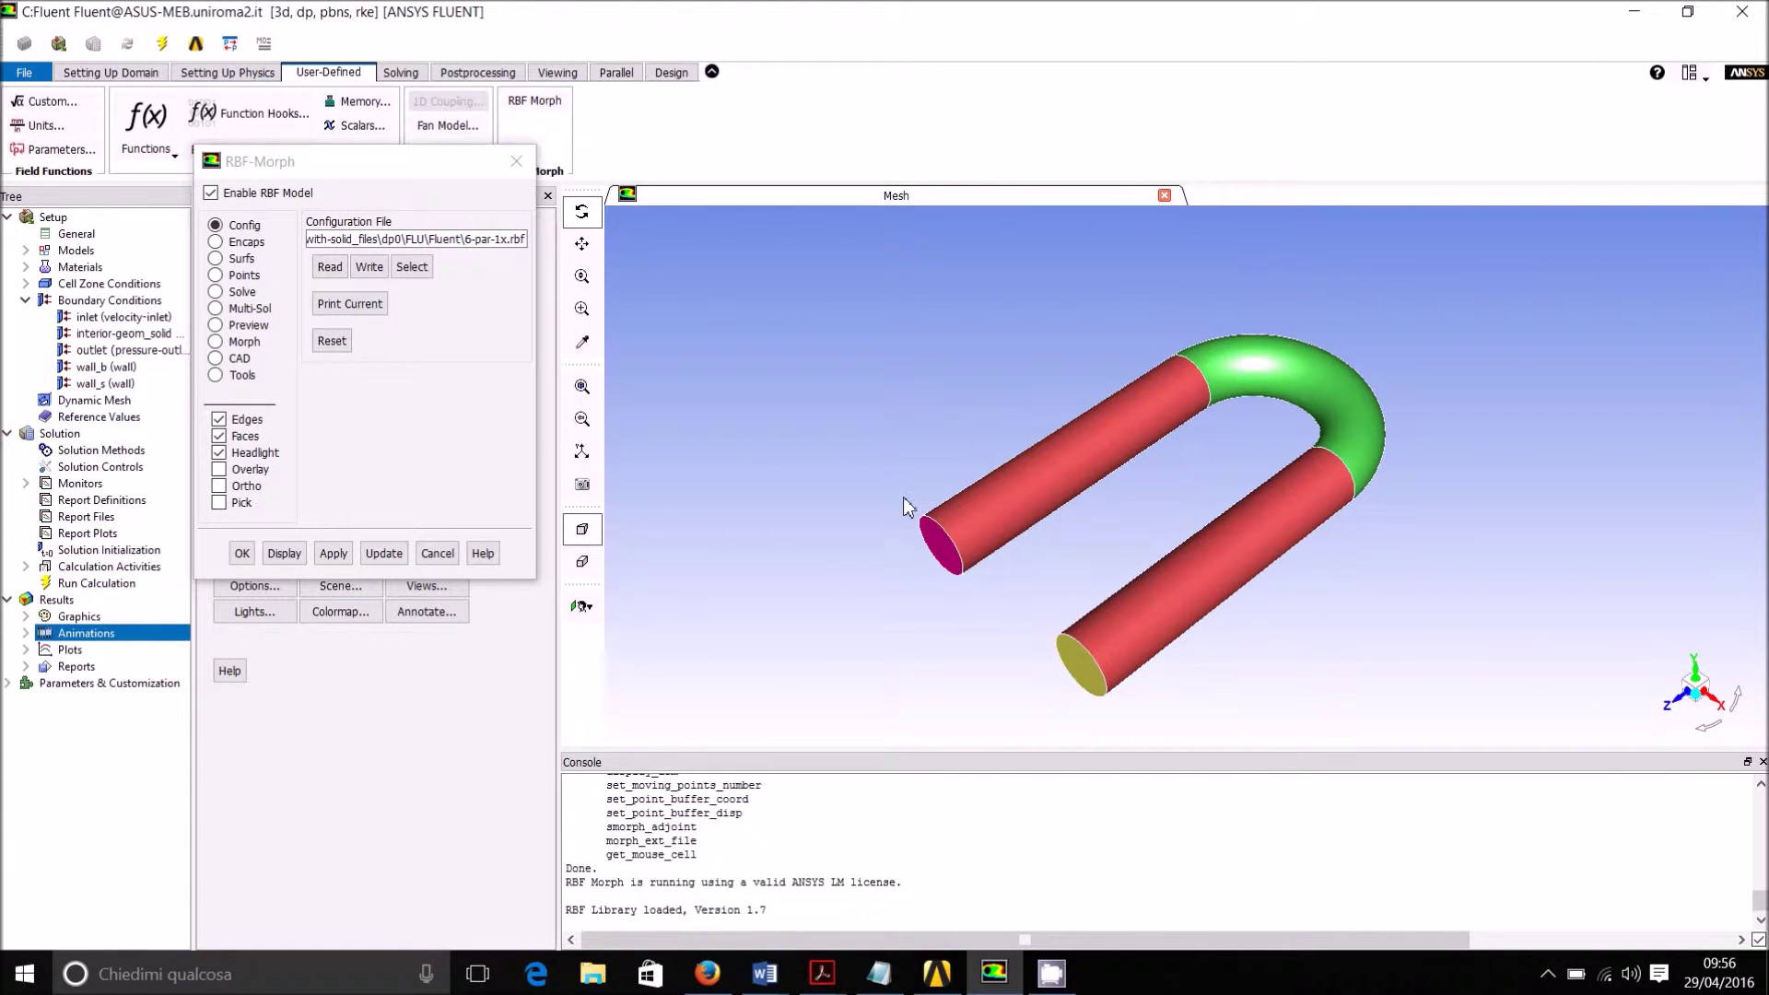
click(320, 272)
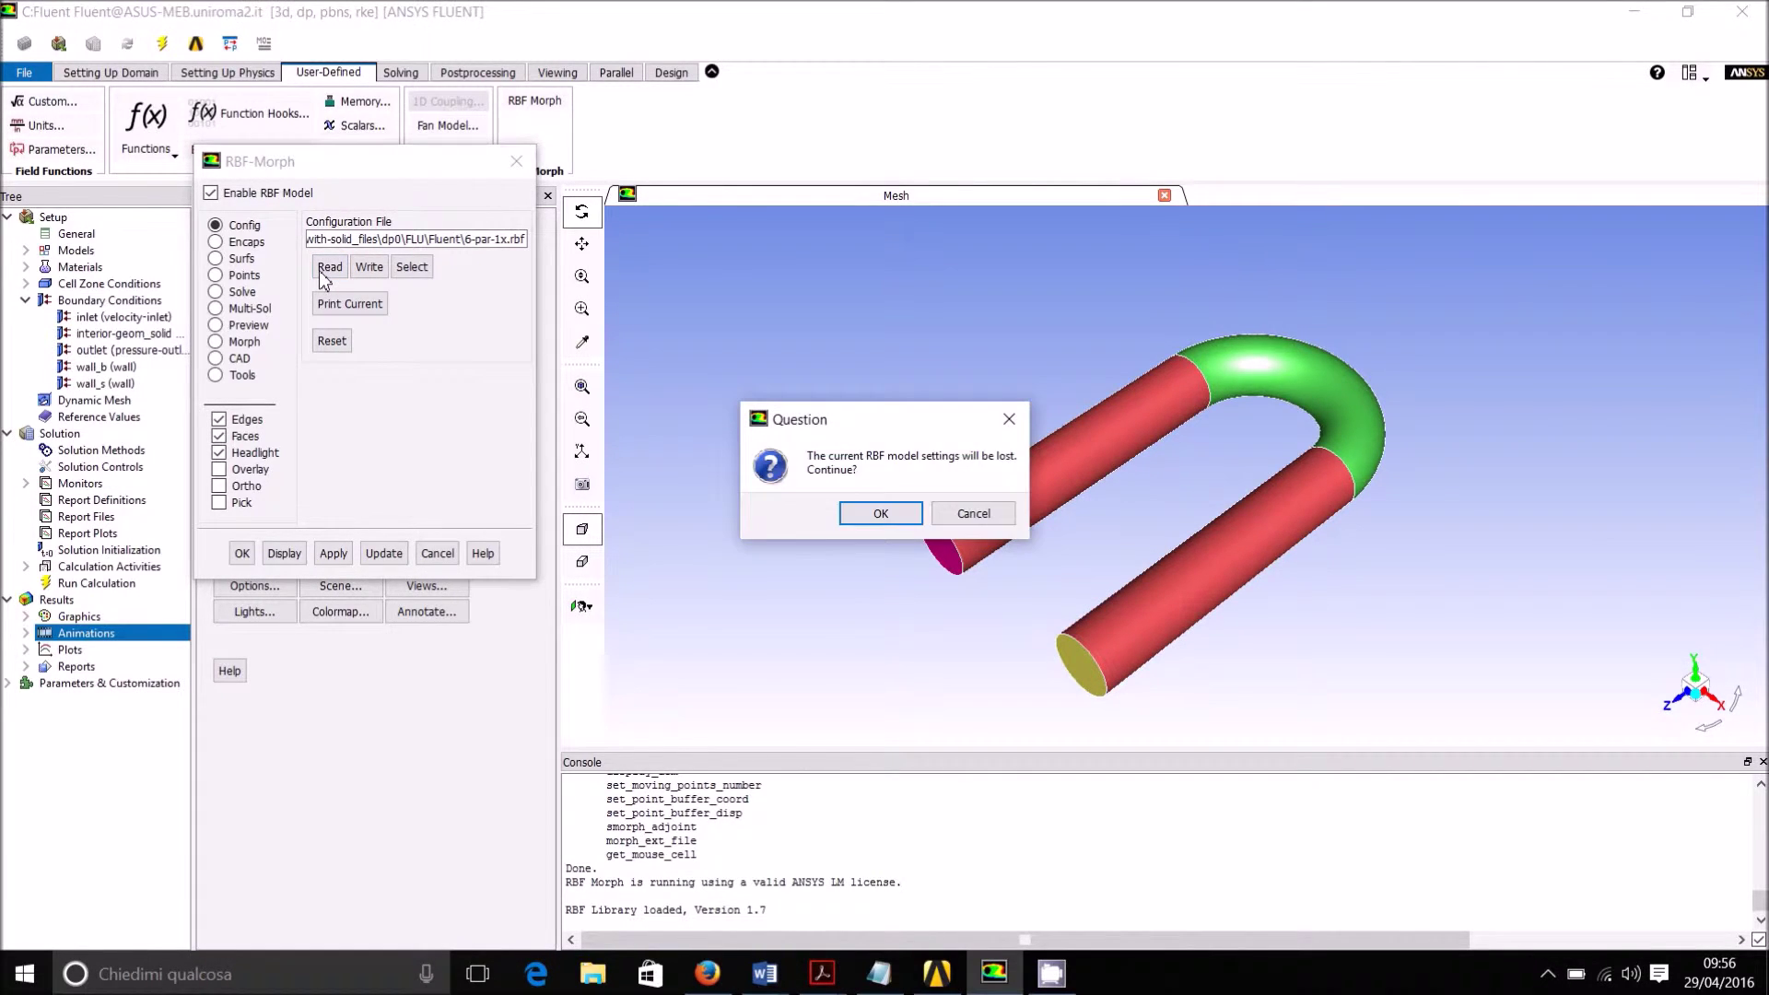
click(880, 514)
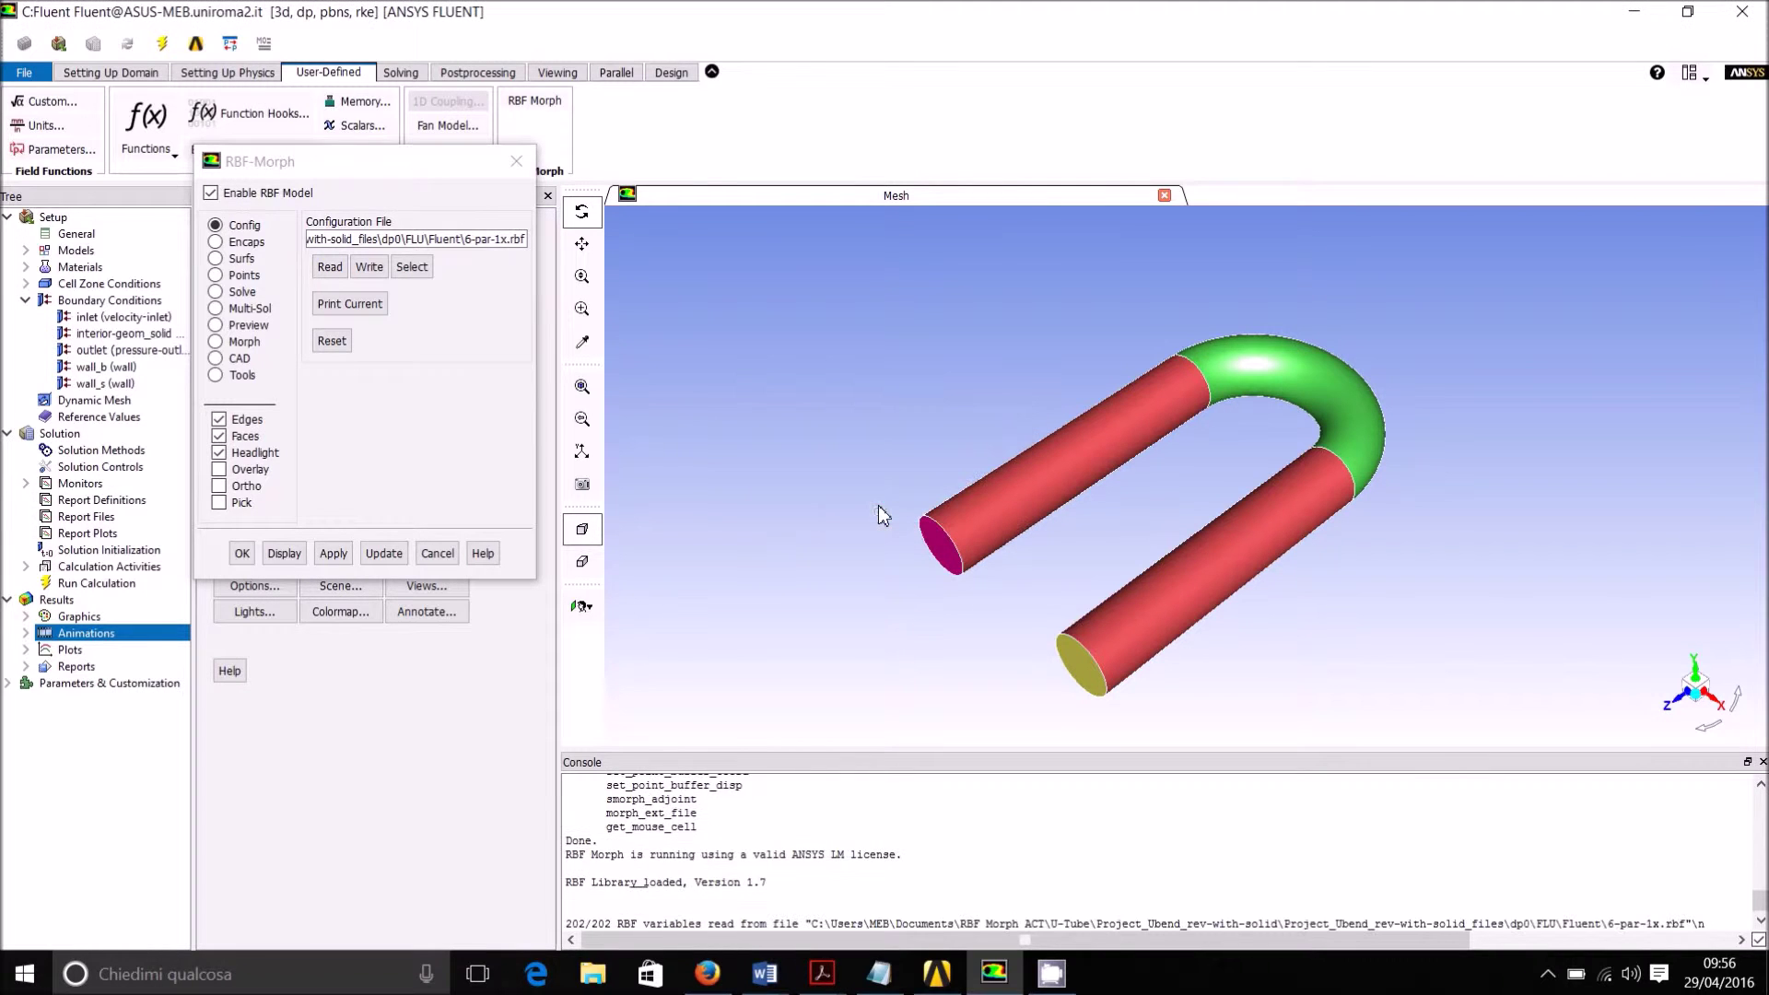
click(257, 245)
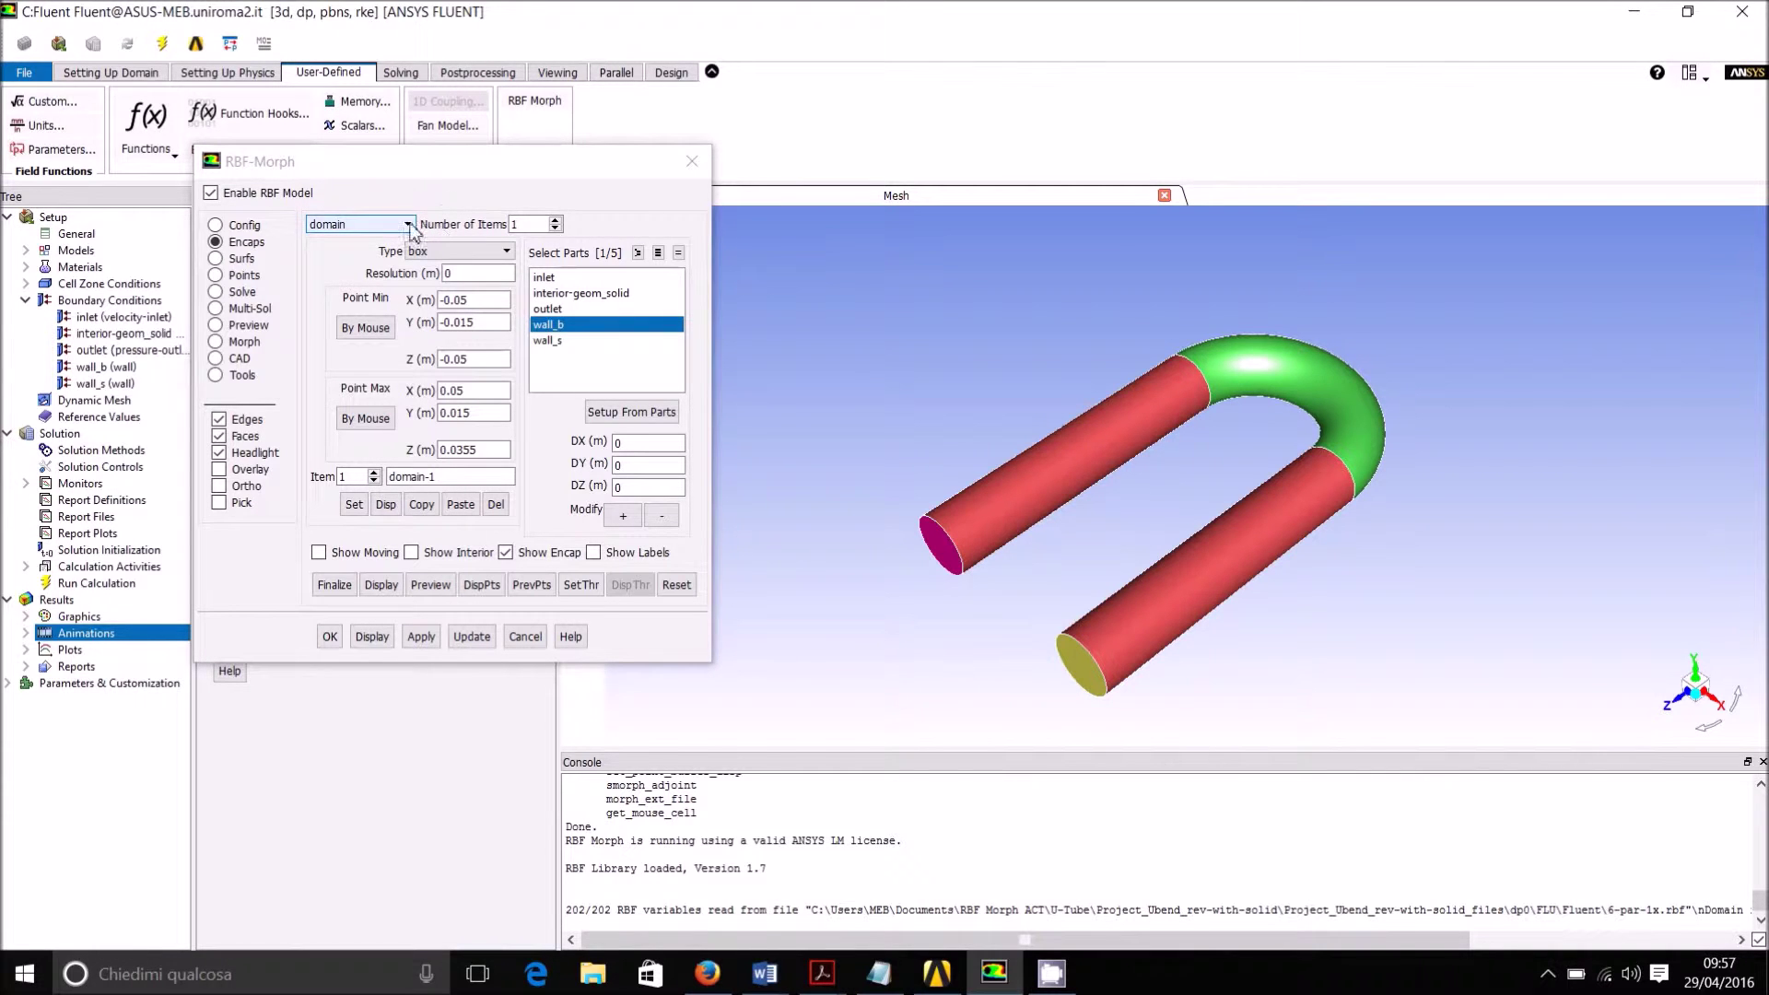
Step: Keep the domain item type and display the encapsulation domain box around the tube
click(409, 227)
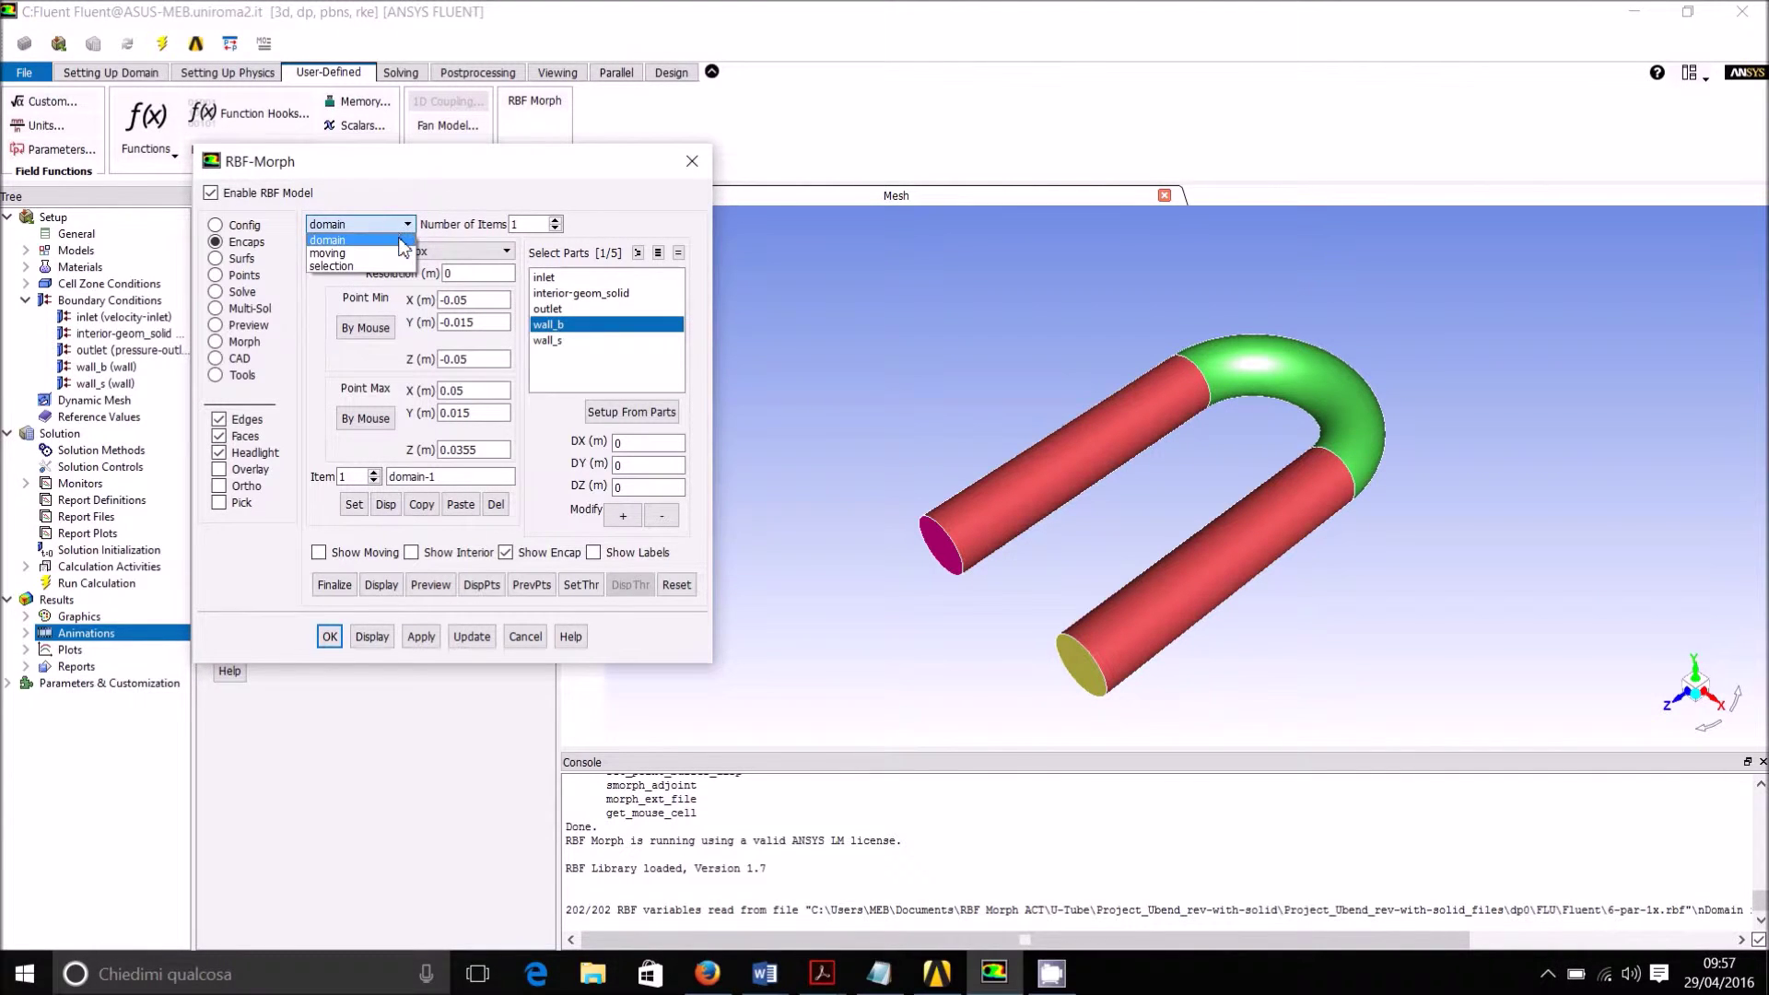
click(408, 239)
click(344, 505)
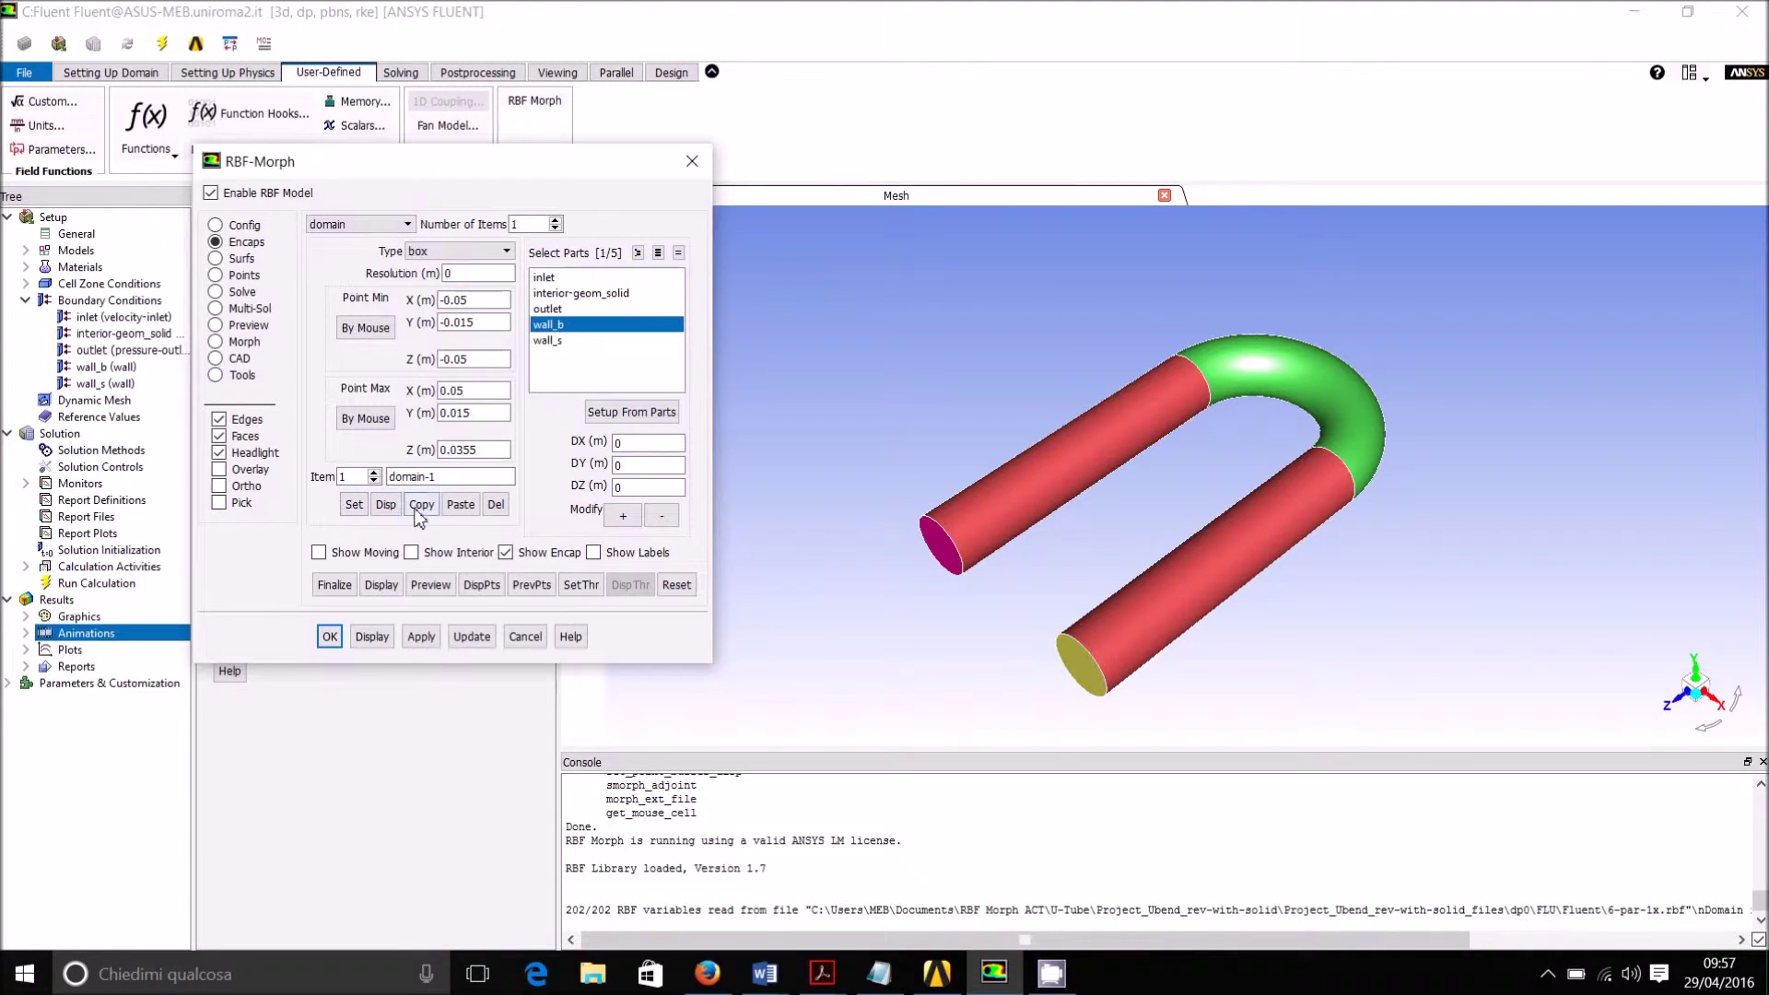
click(385, 505)
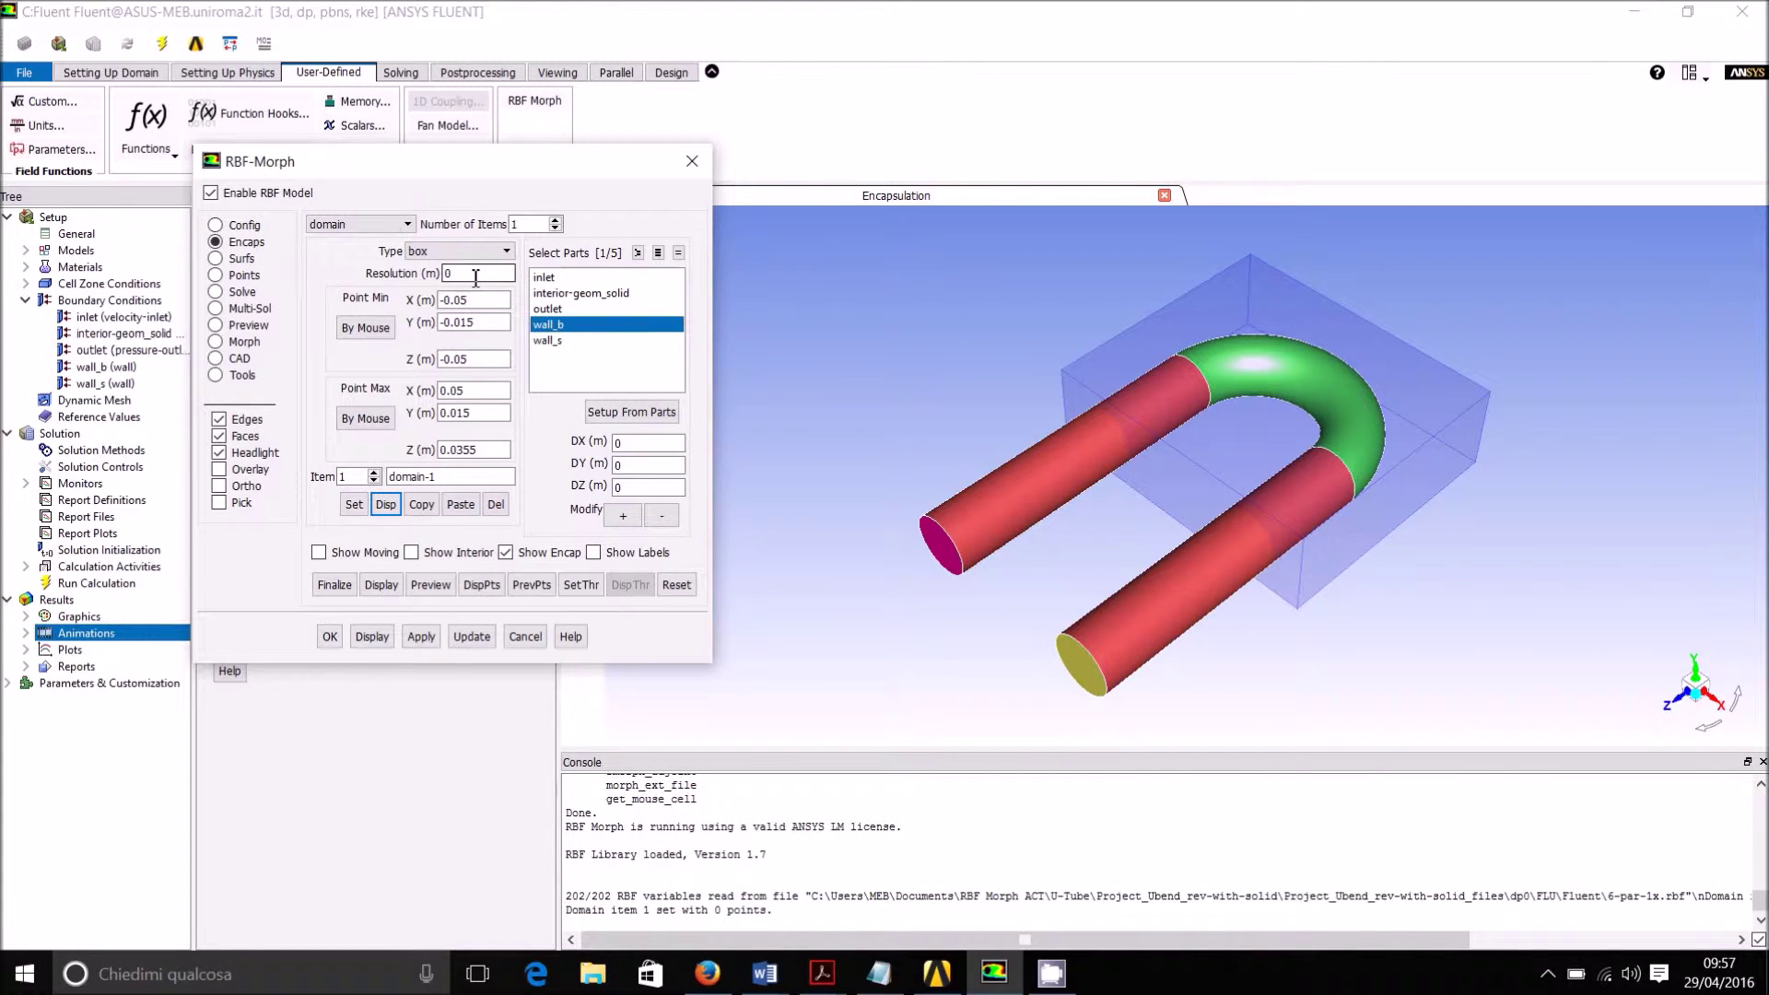
Step: Switch to moving items, finalize the encapsulation, and display its 230 points
click(410, 227)
click(328, 253)
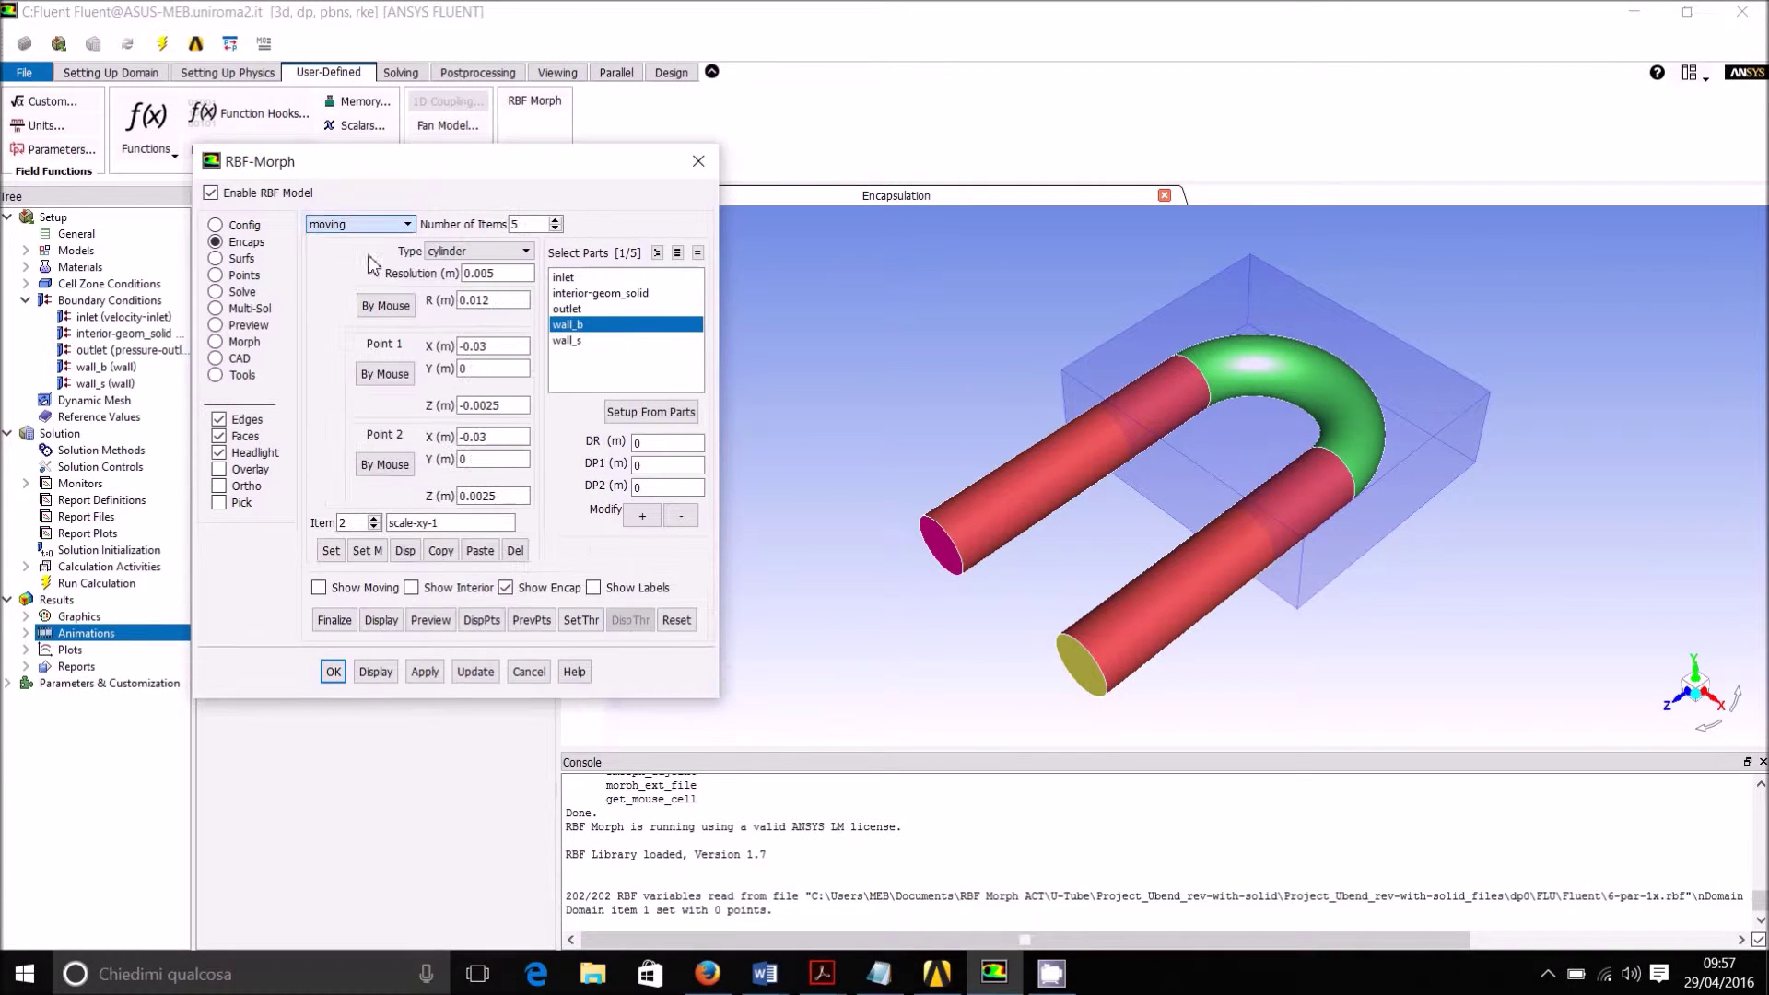
click(338, 621)
click(469, 620)
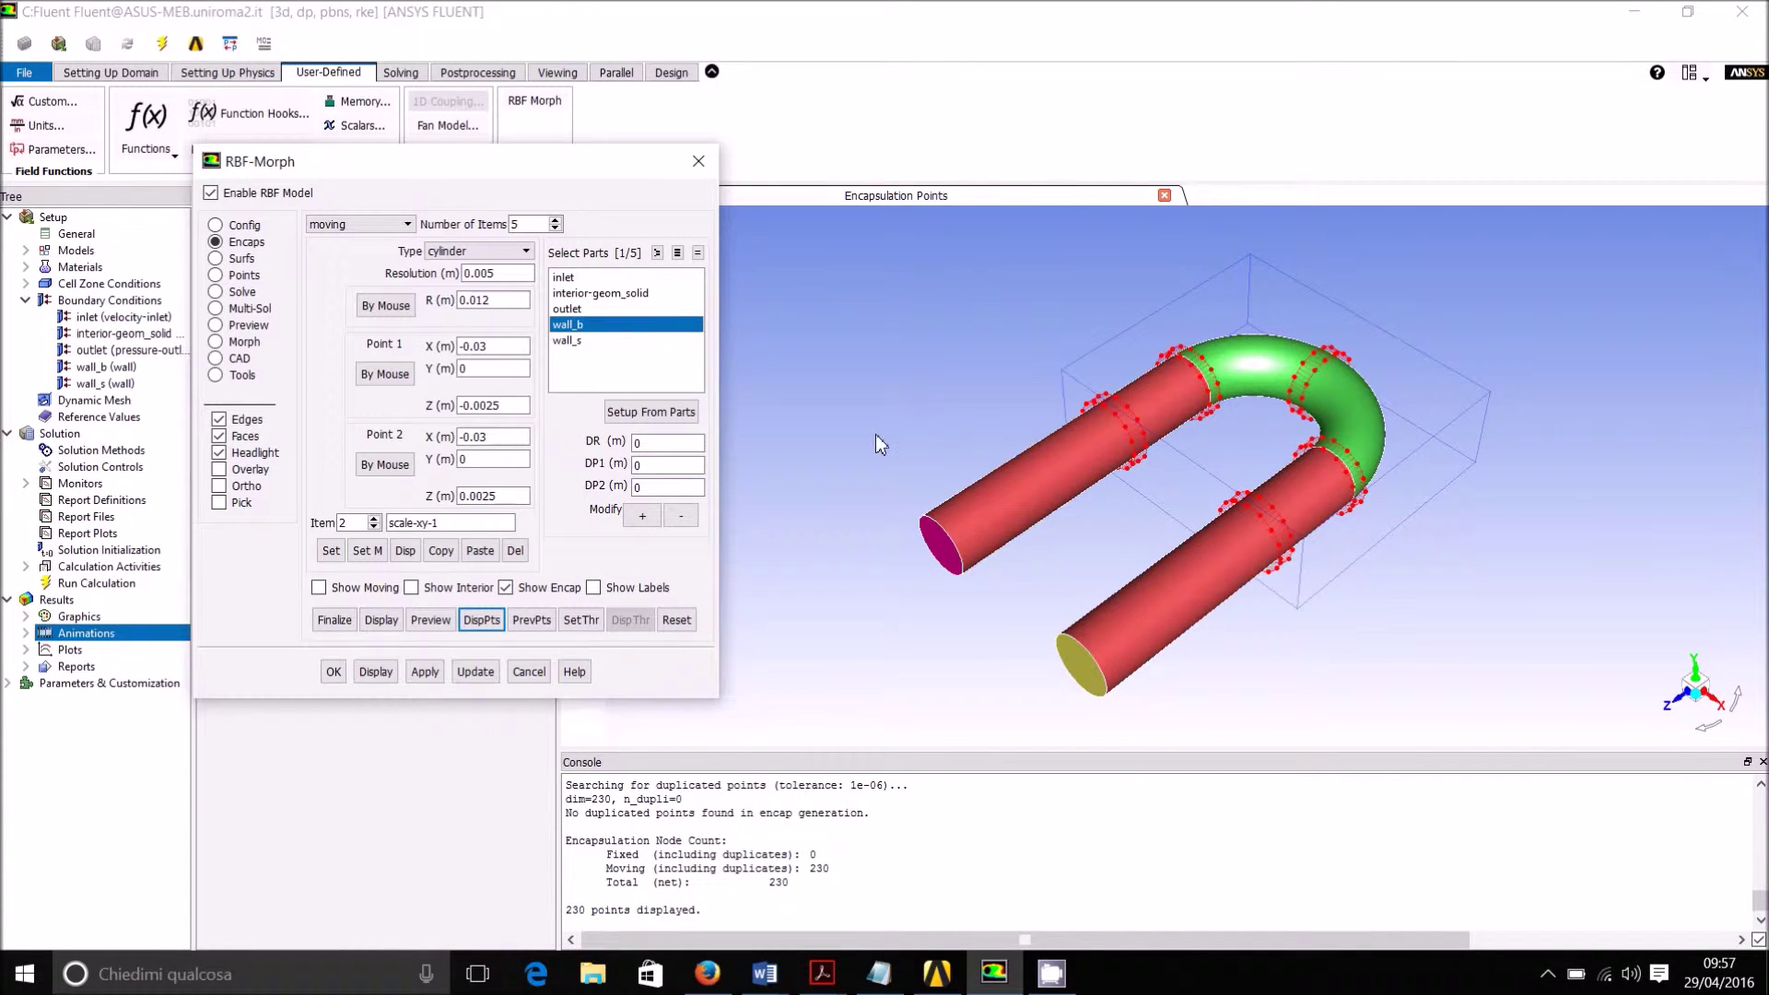
Step: Display moving item 1's fixed-end cylinder and open its motion settings
click(374, 527)
click(406, 550)
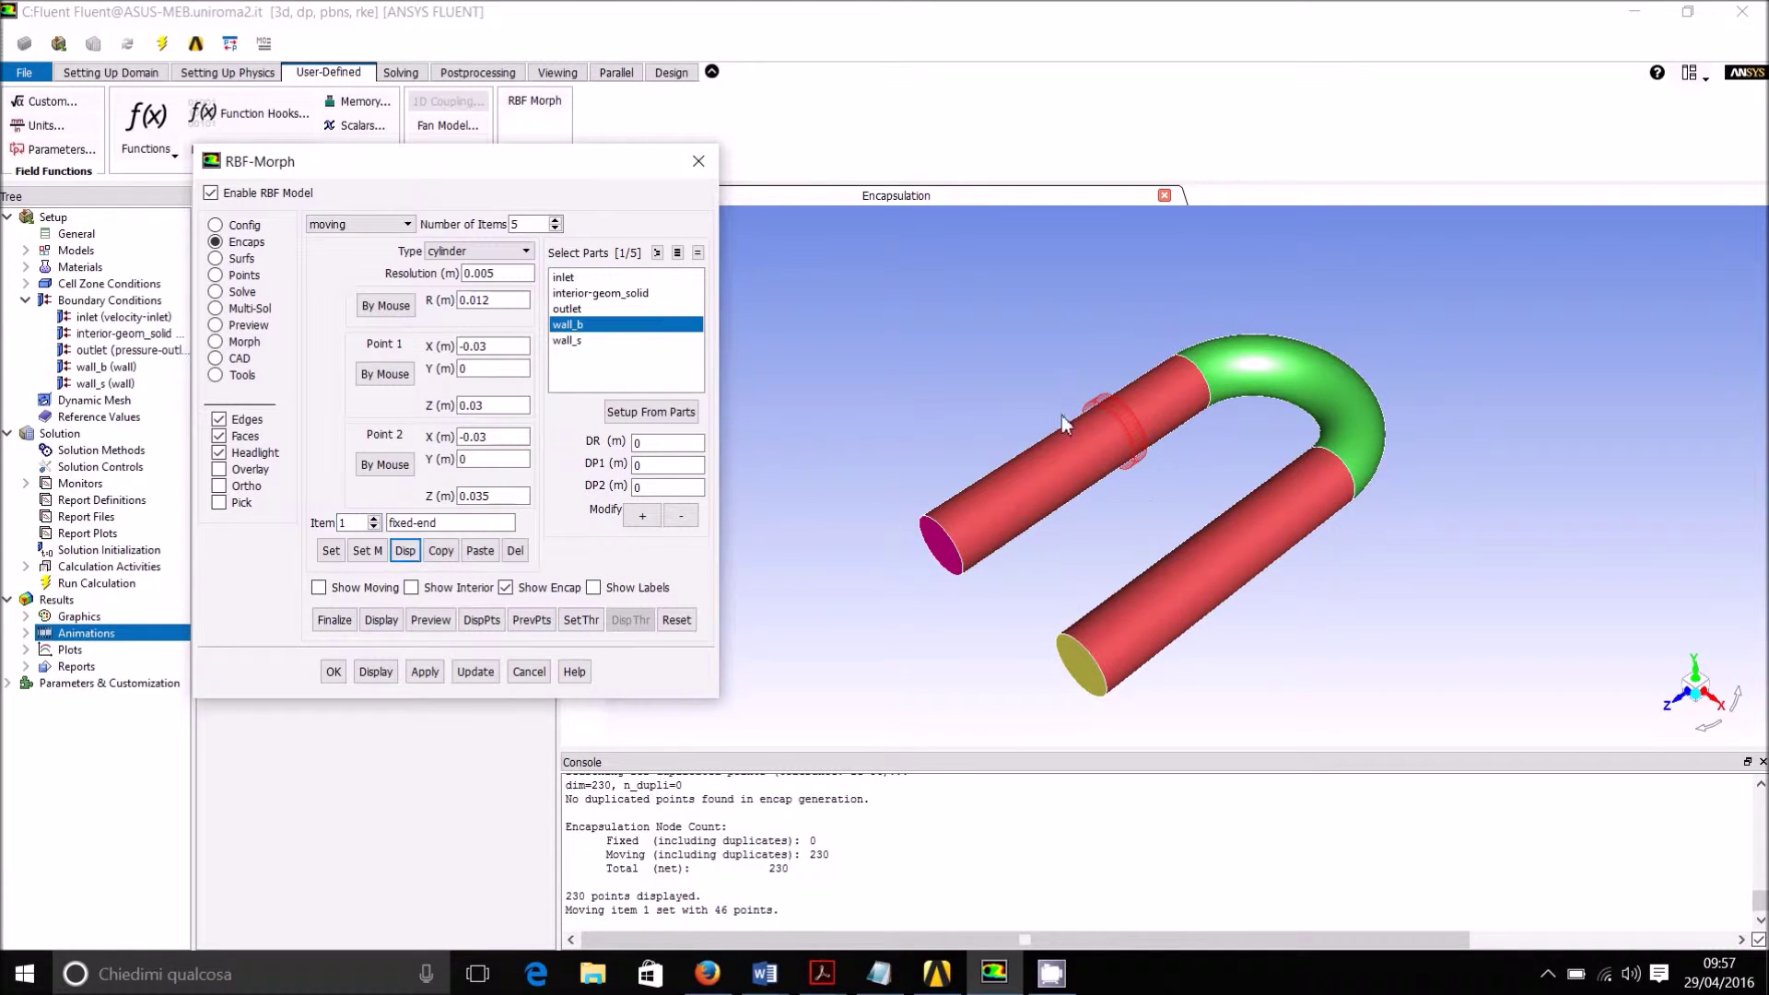
click(368, 550)
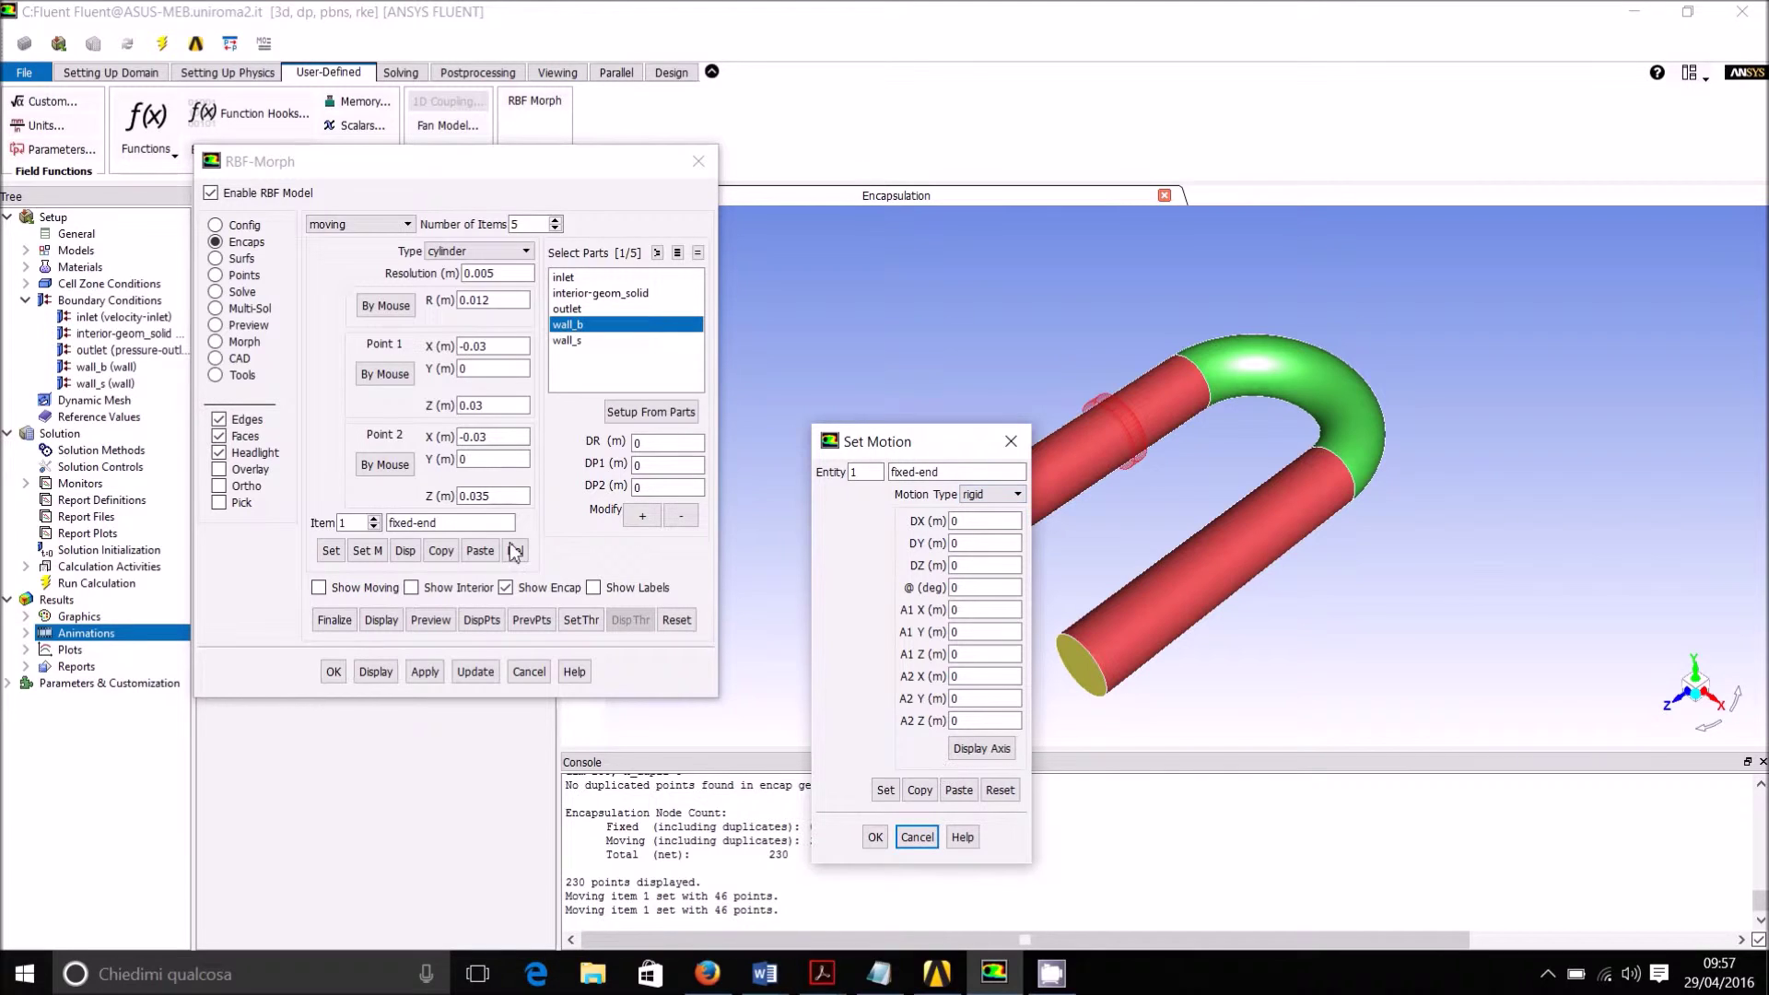
Step: Display item 2 scale-xy-1, checking its Cf X 1.1 scaling, origin and local axes
click(373, 518)
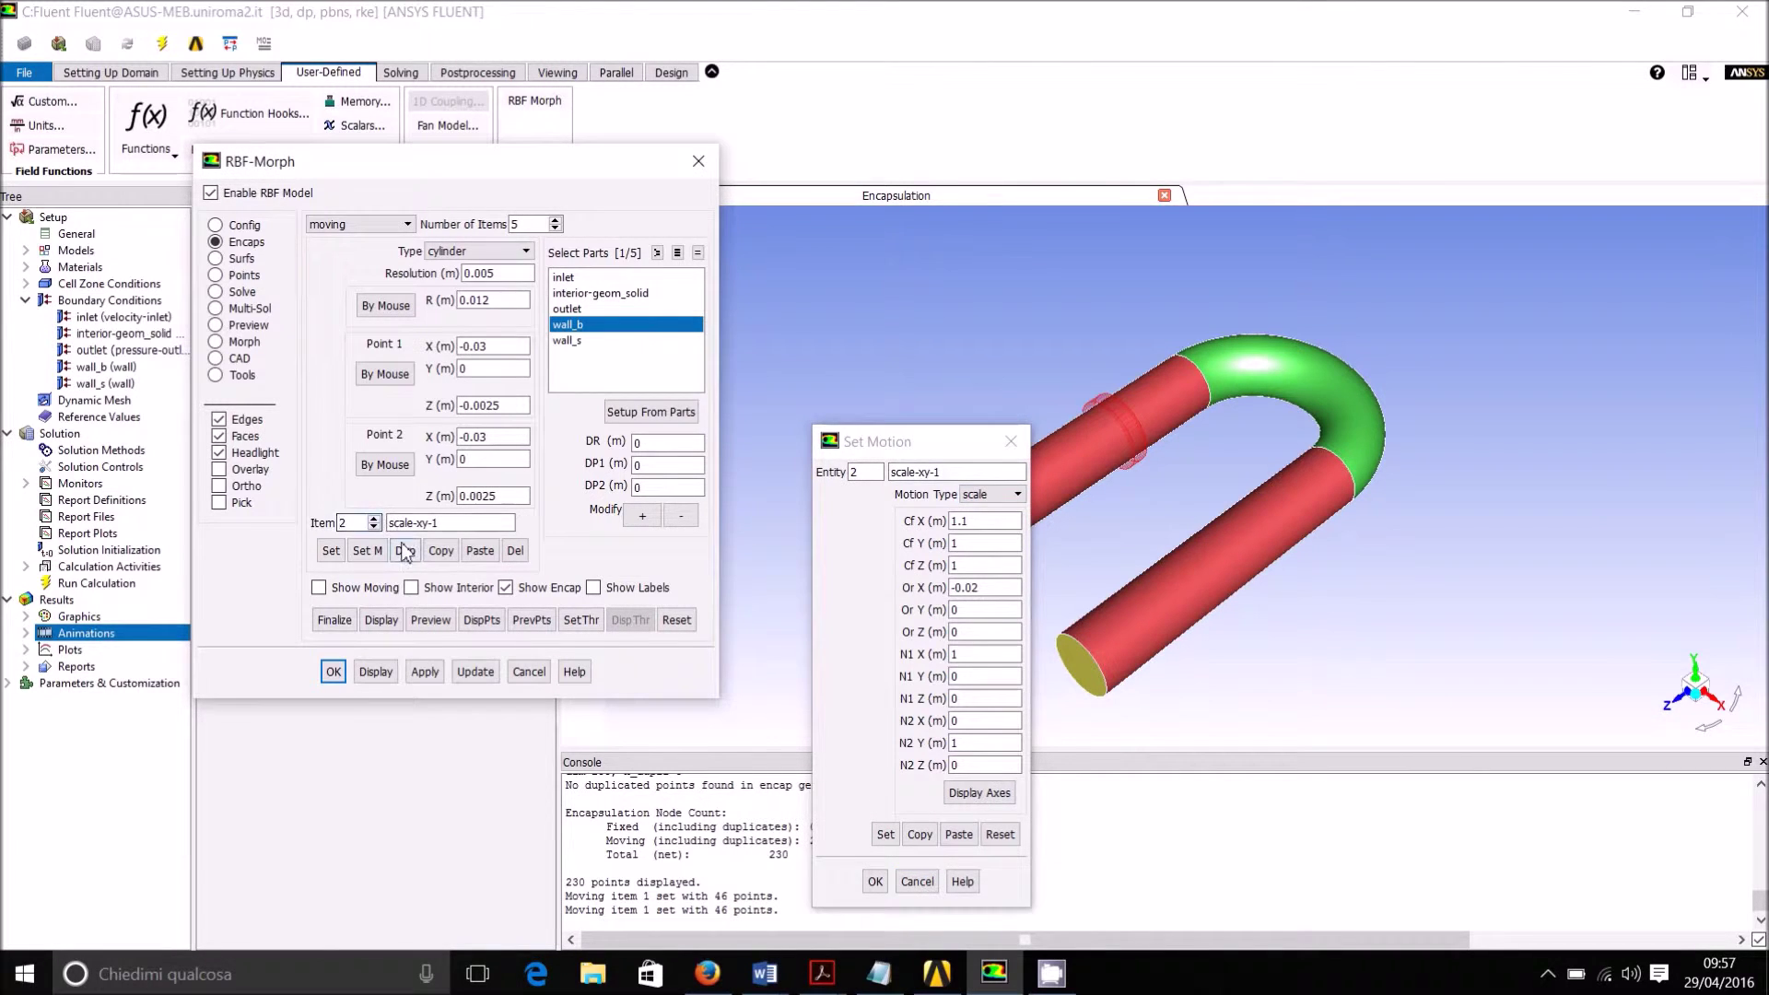
click(405, 550)
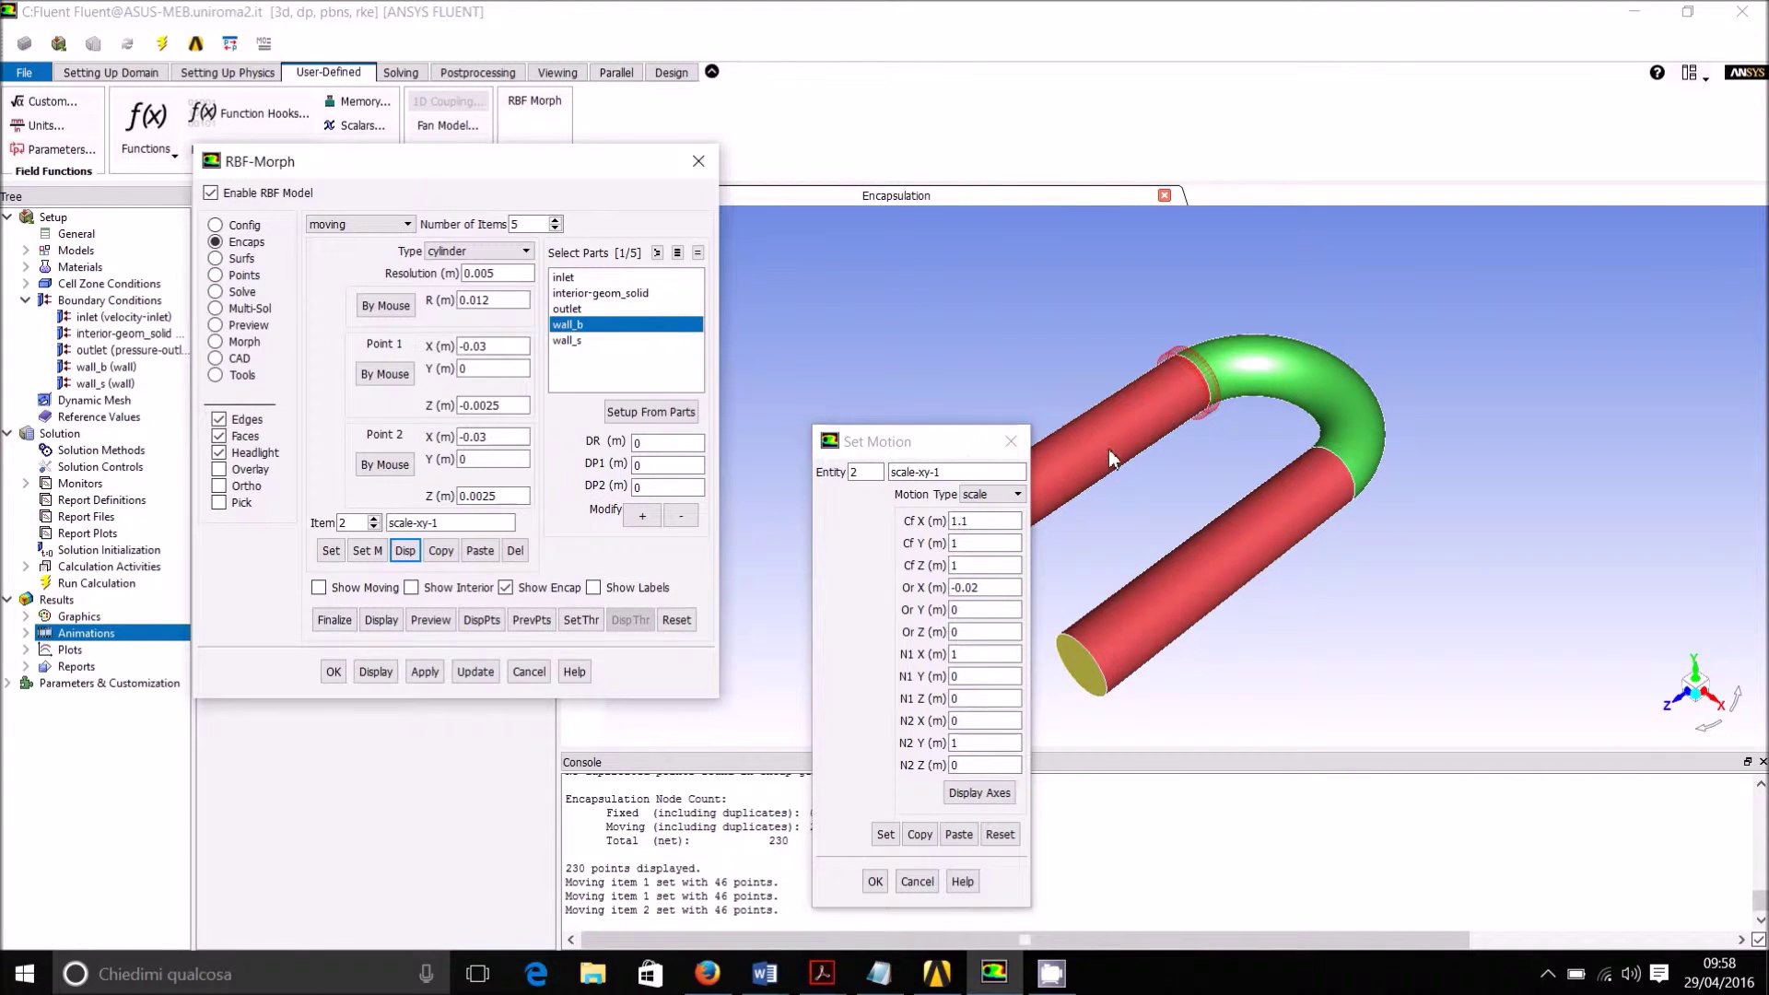
click(977, 530)
click(975, 609)
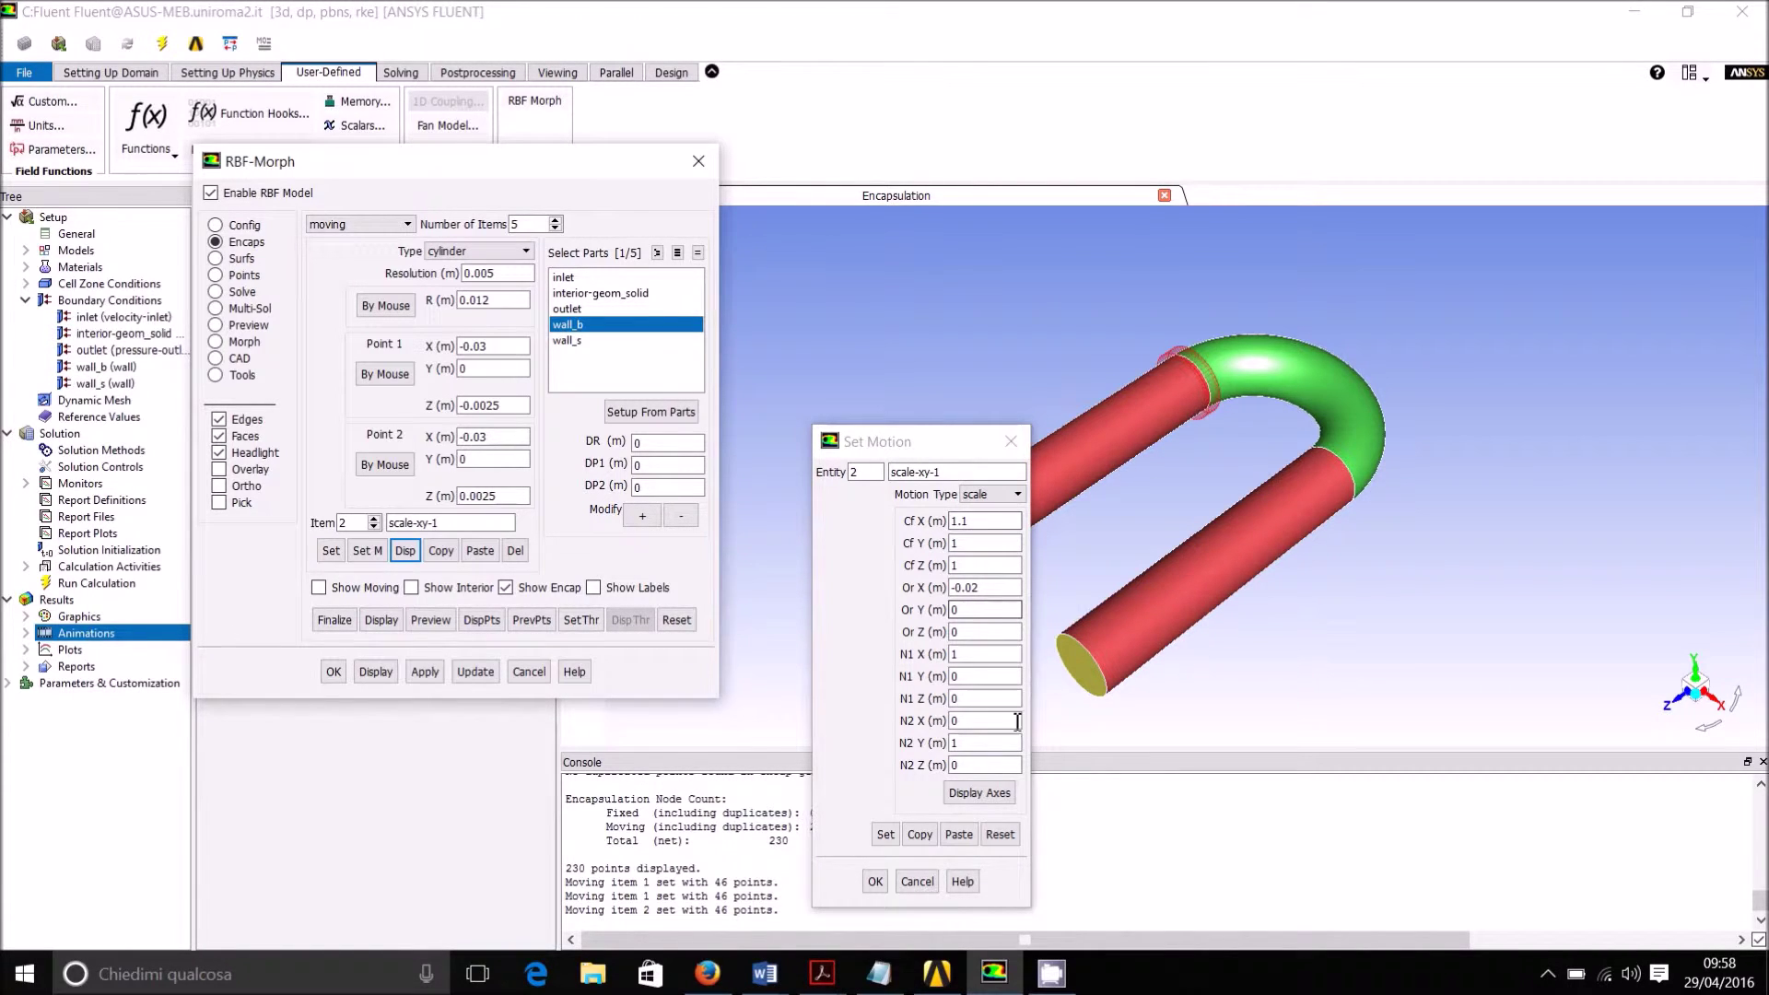
click(979, 793)
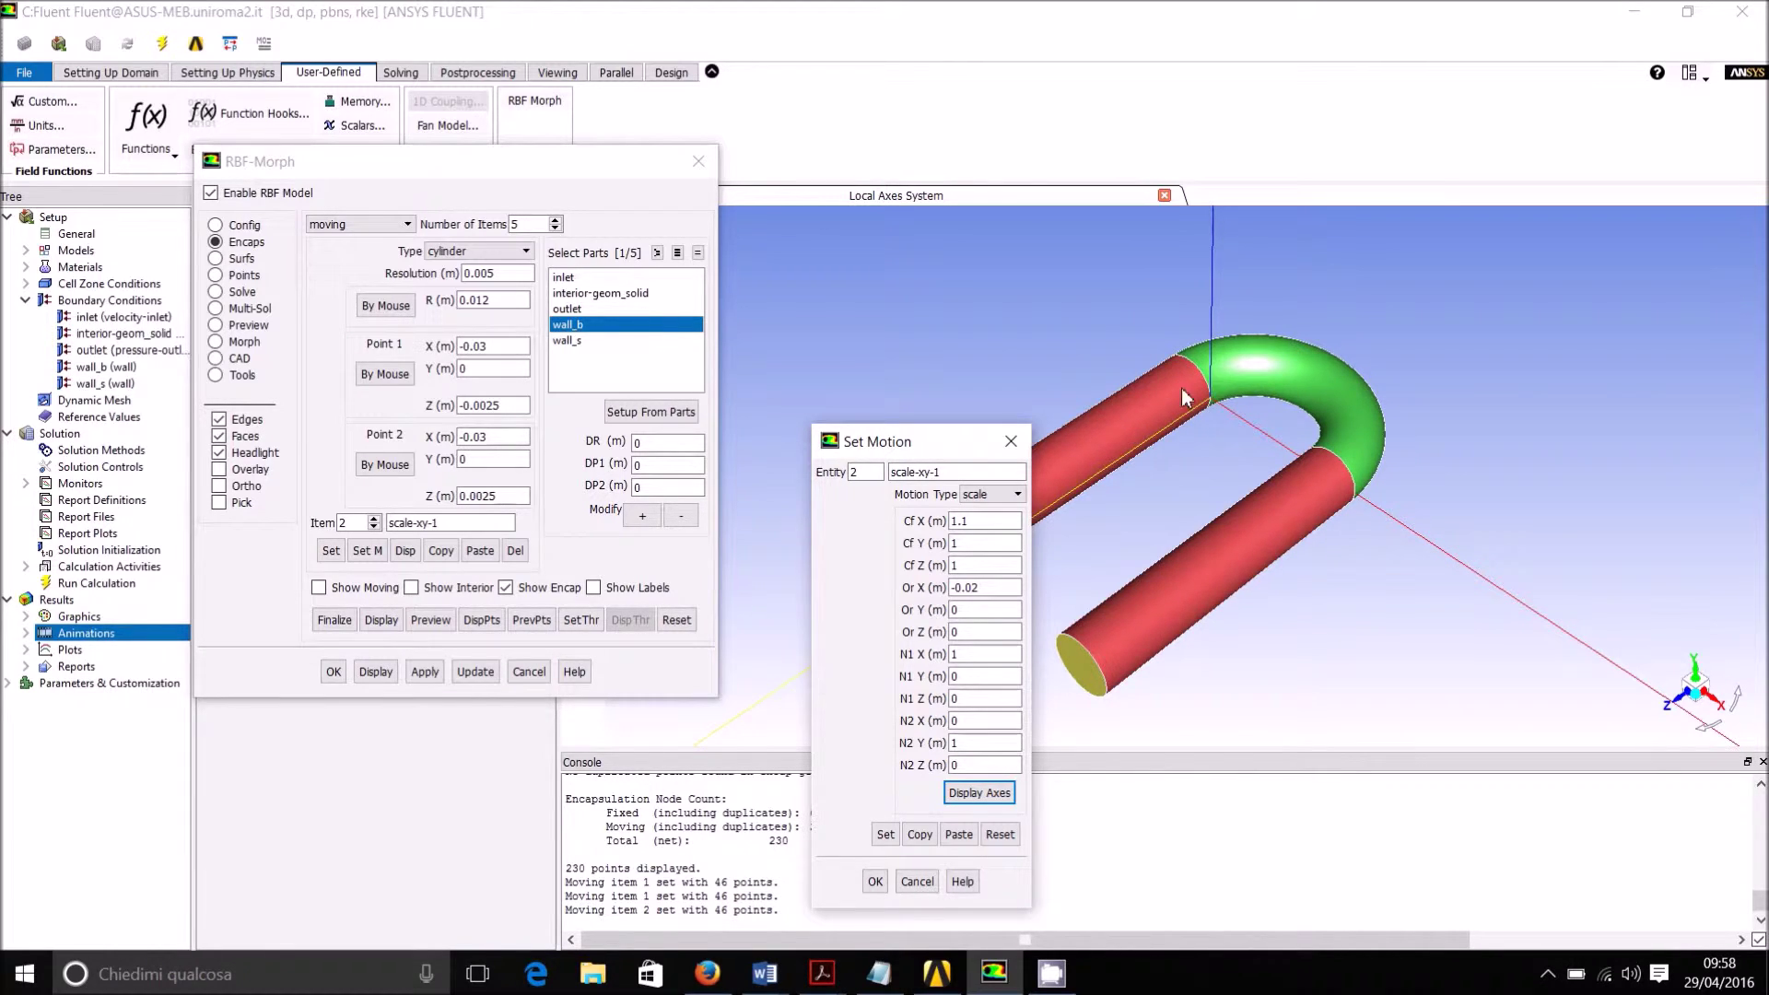
click(1005, 562)
Step: Display the scale-xy-2 and scale-xy-3 cylinders with their local axes
click(377, 528)
click(373, 520)
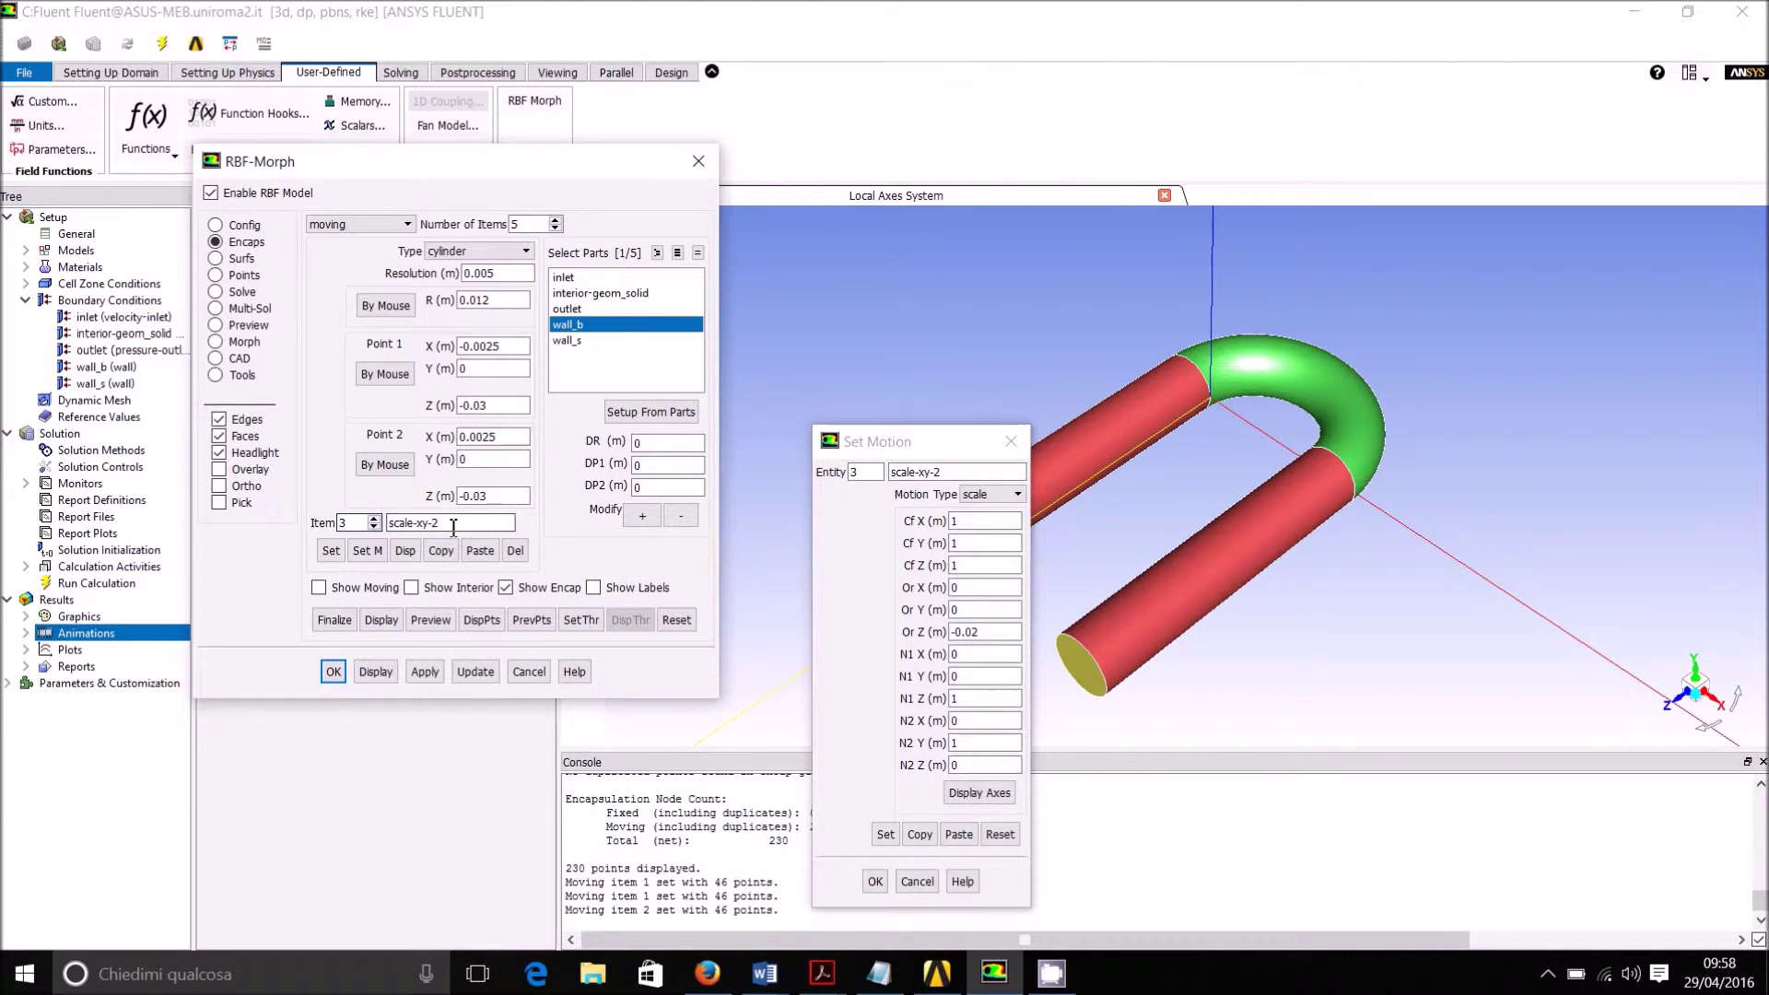
click(406, 550)
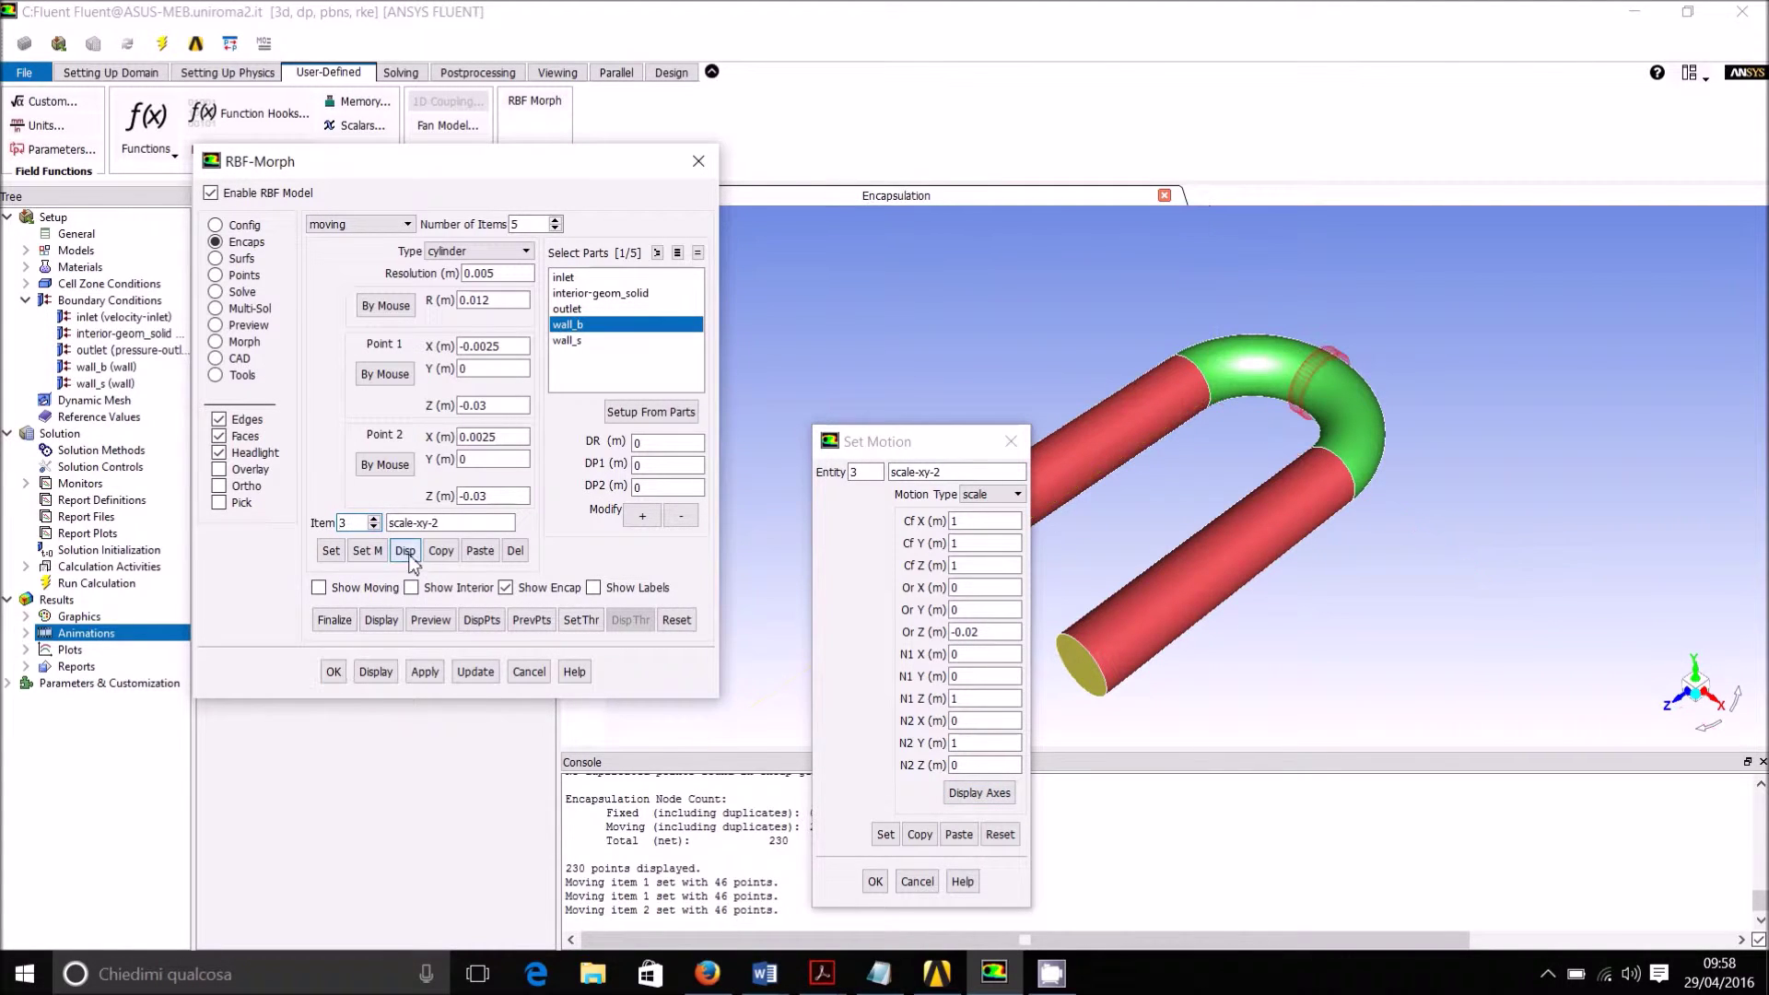
click(1000, 801)
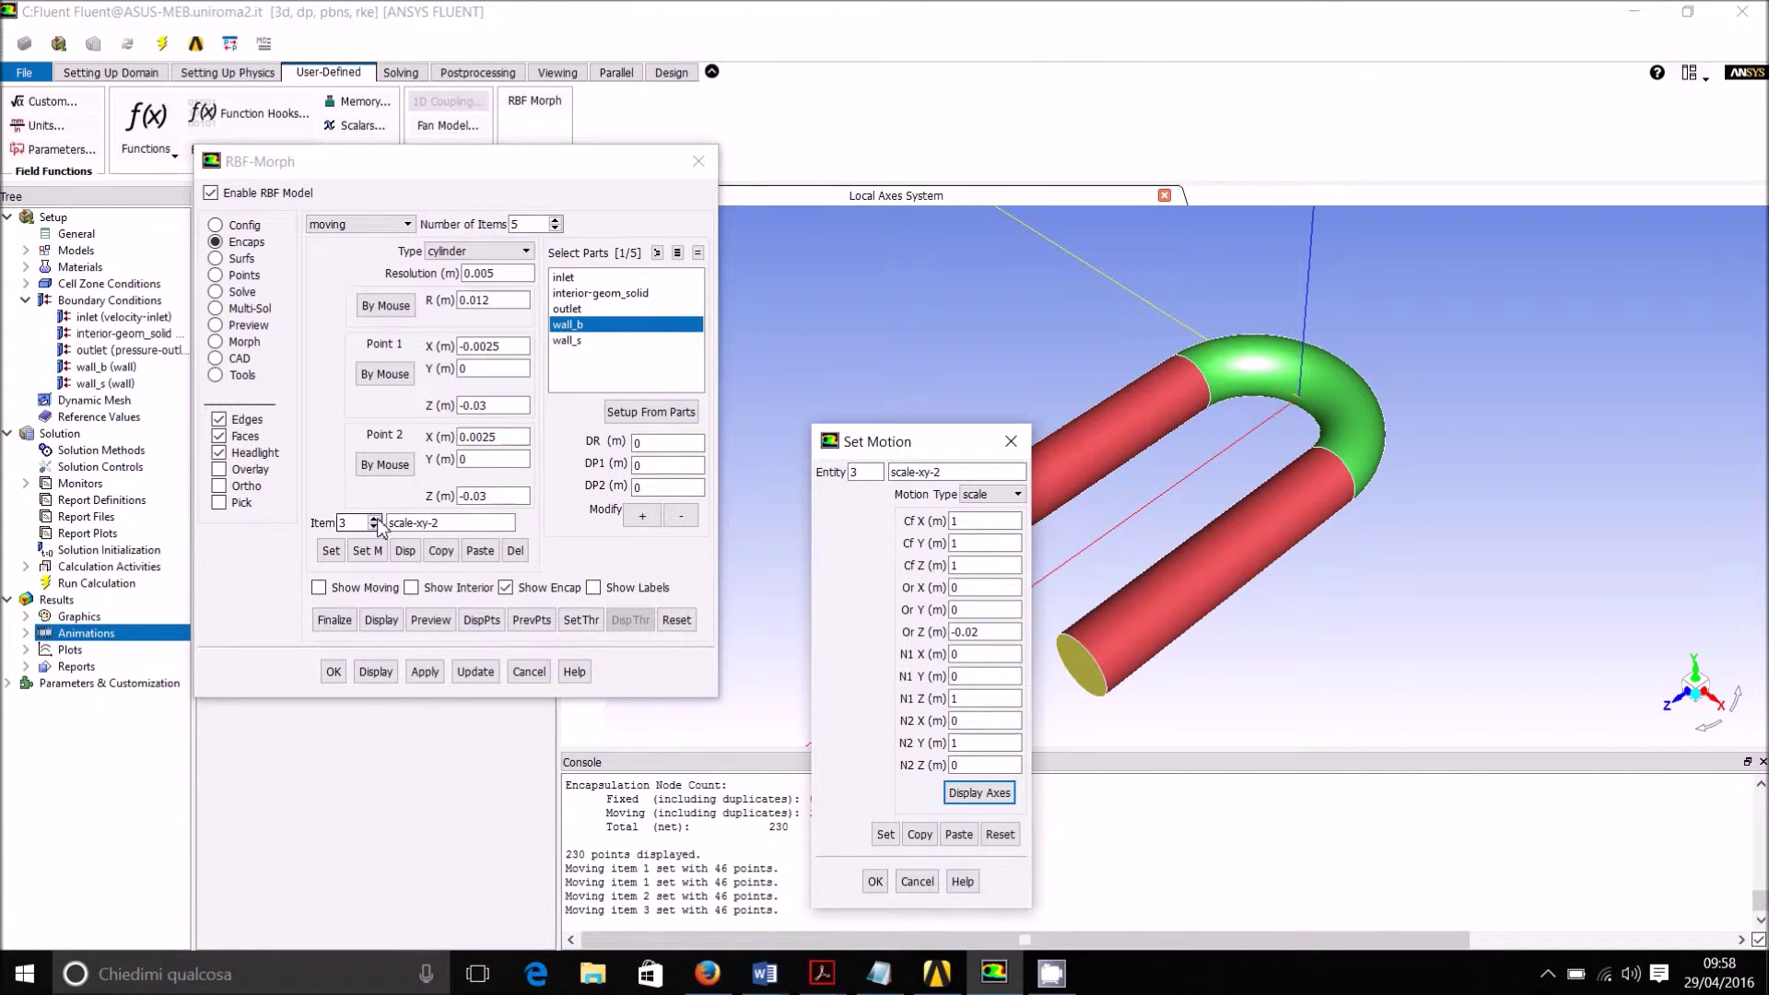
click(373, 519)
click(374, 519)
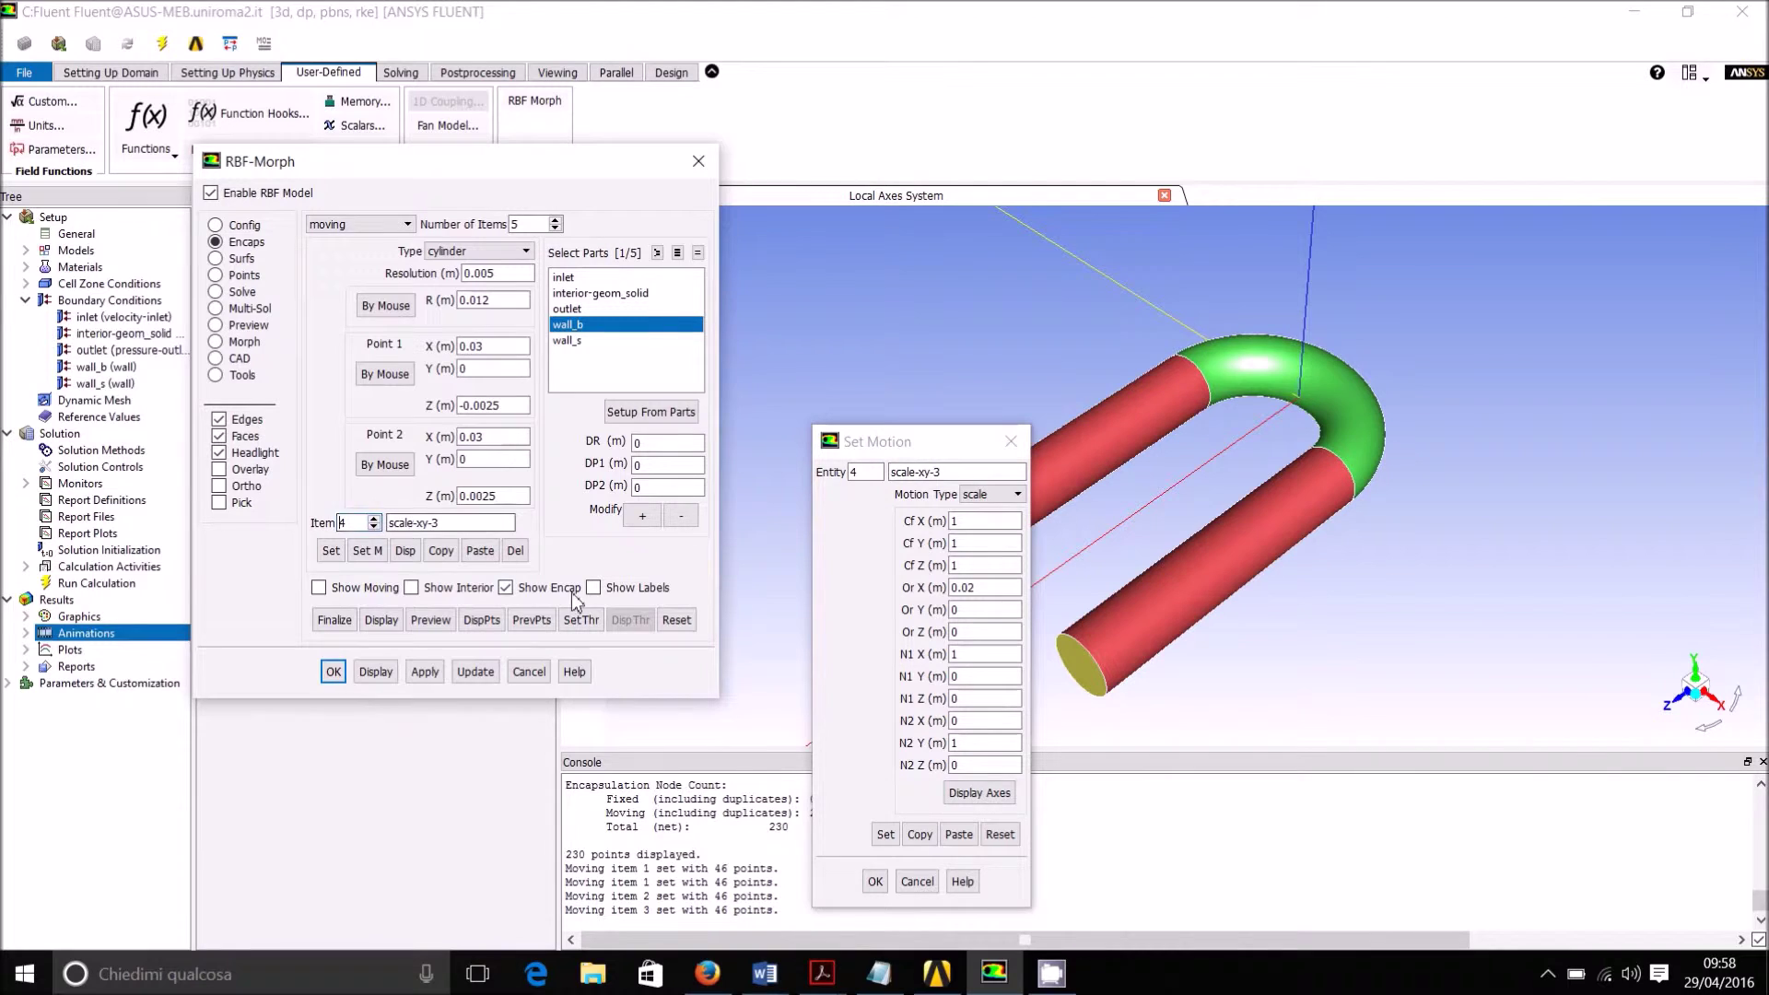
click(406, 551)
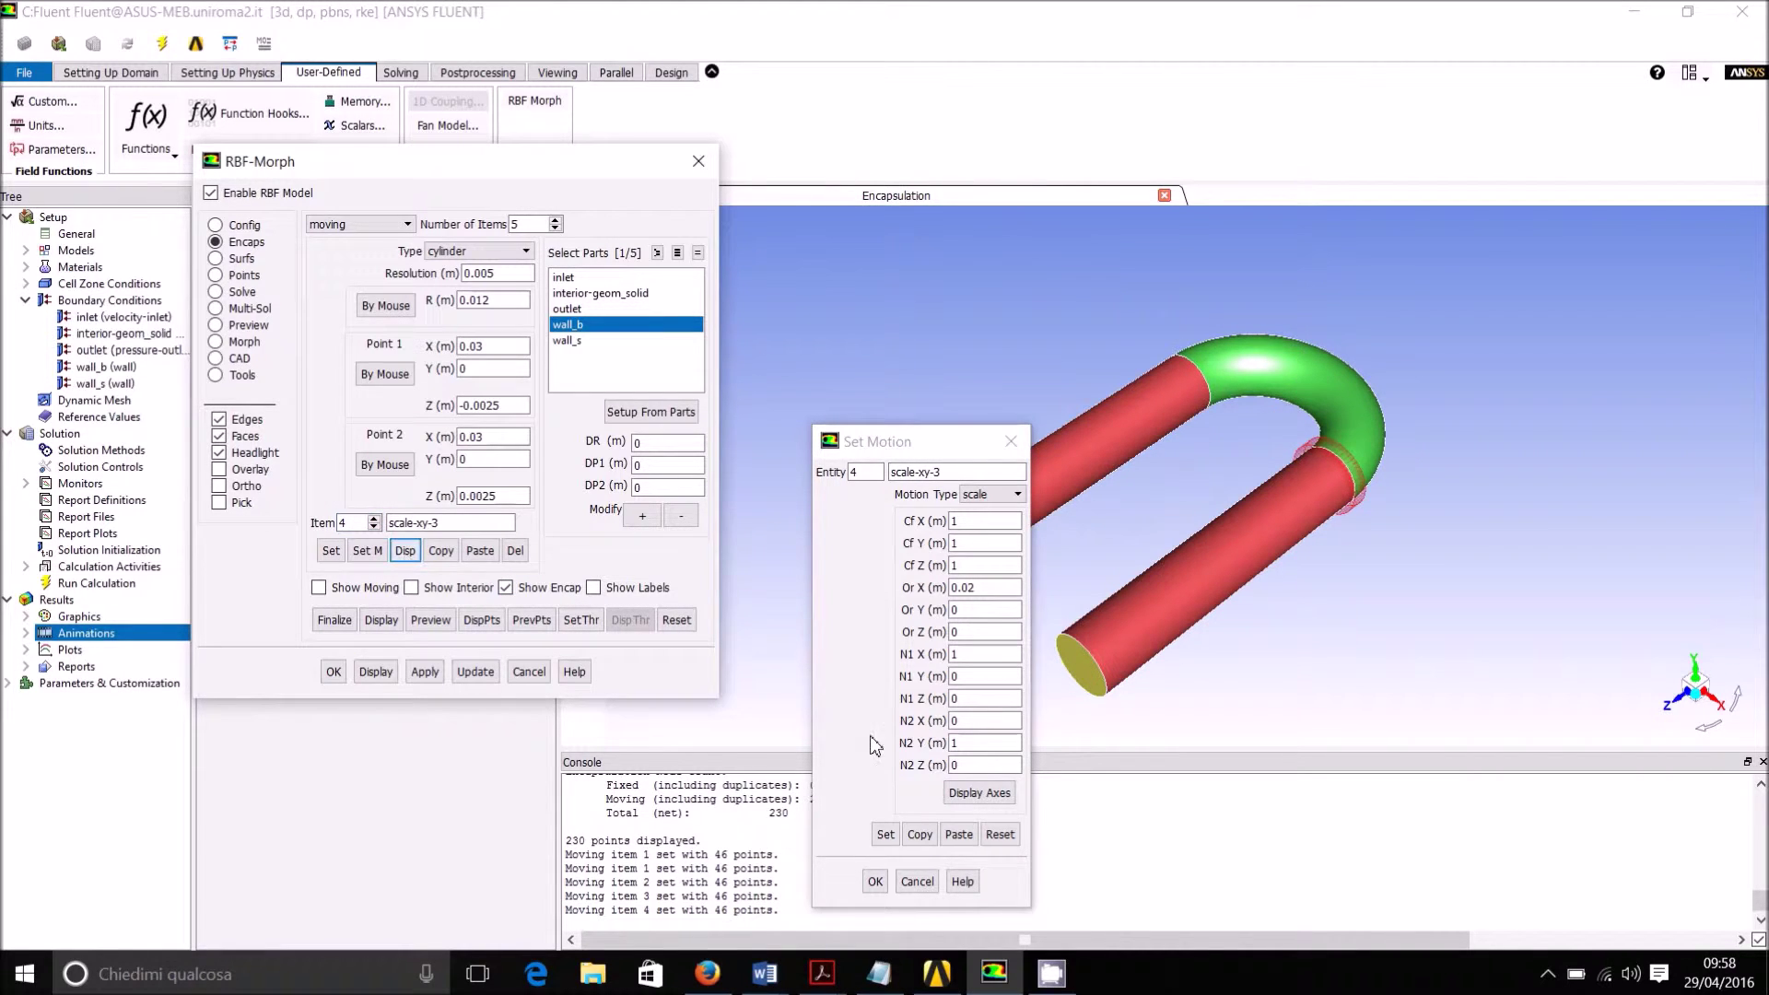
click(979, 792)
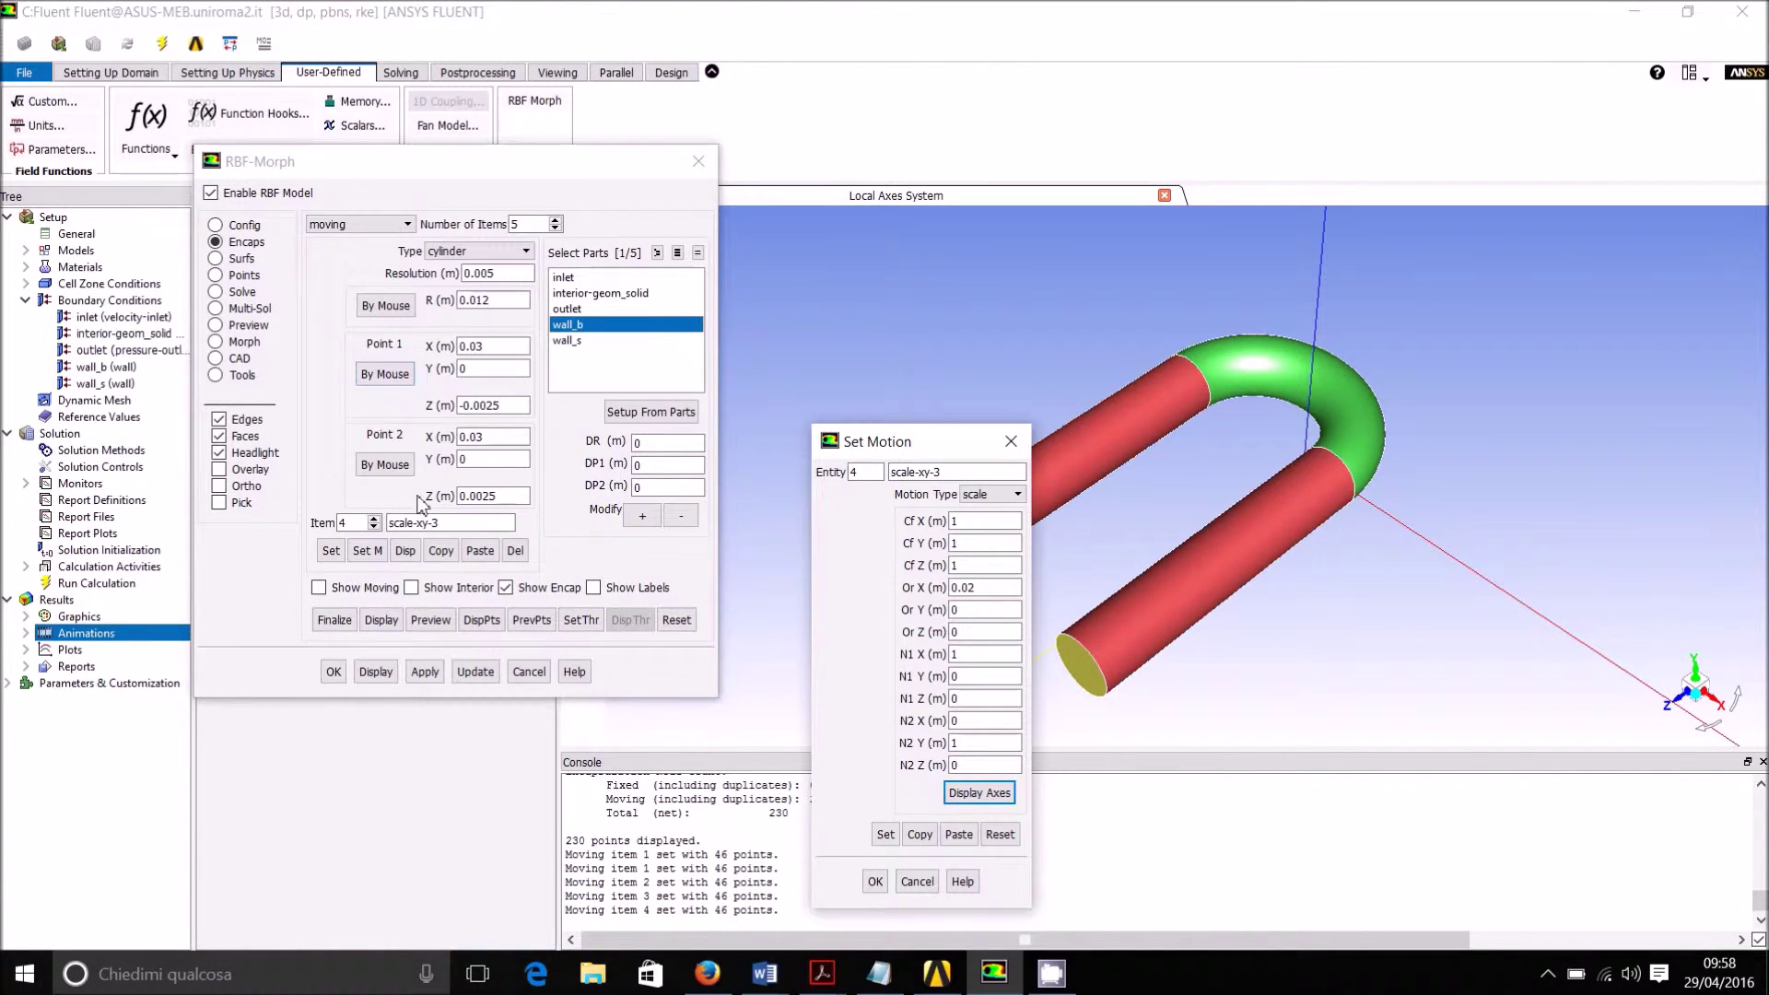
Step: Display item 5's fixed-end cylinder, then step back to item 2, scale-xy-1
click(373, 518)
click(405, 551)
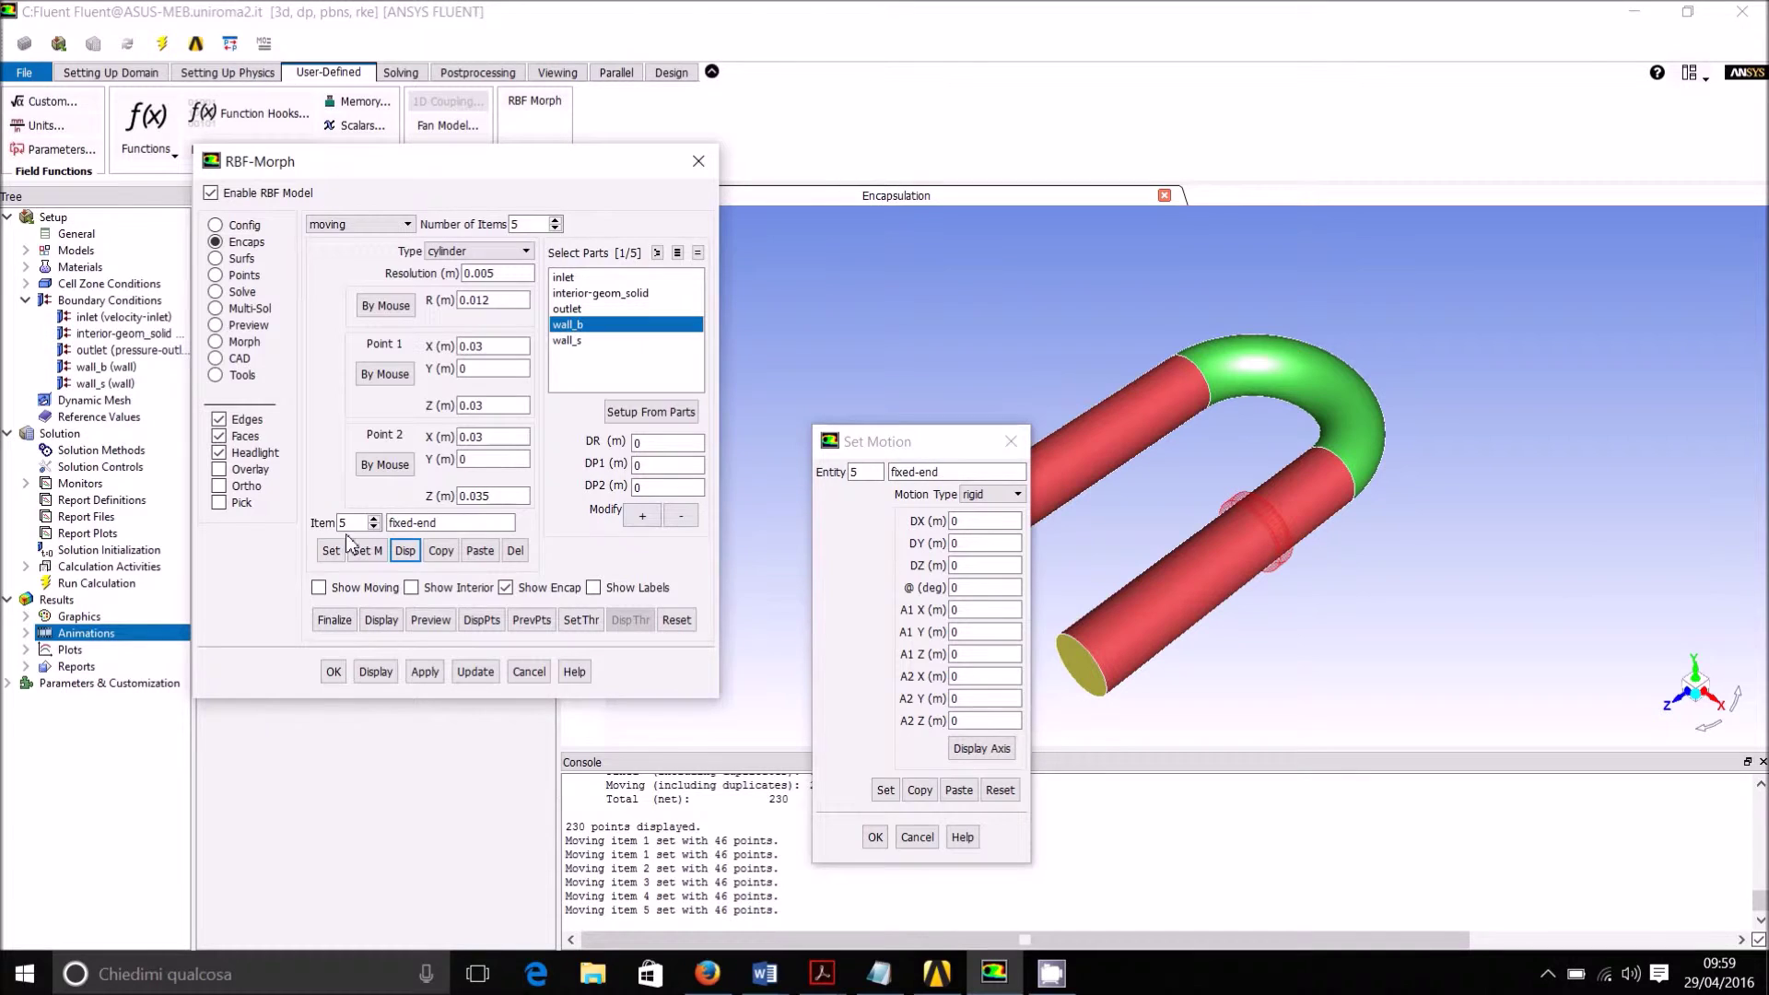
click(373, 527)
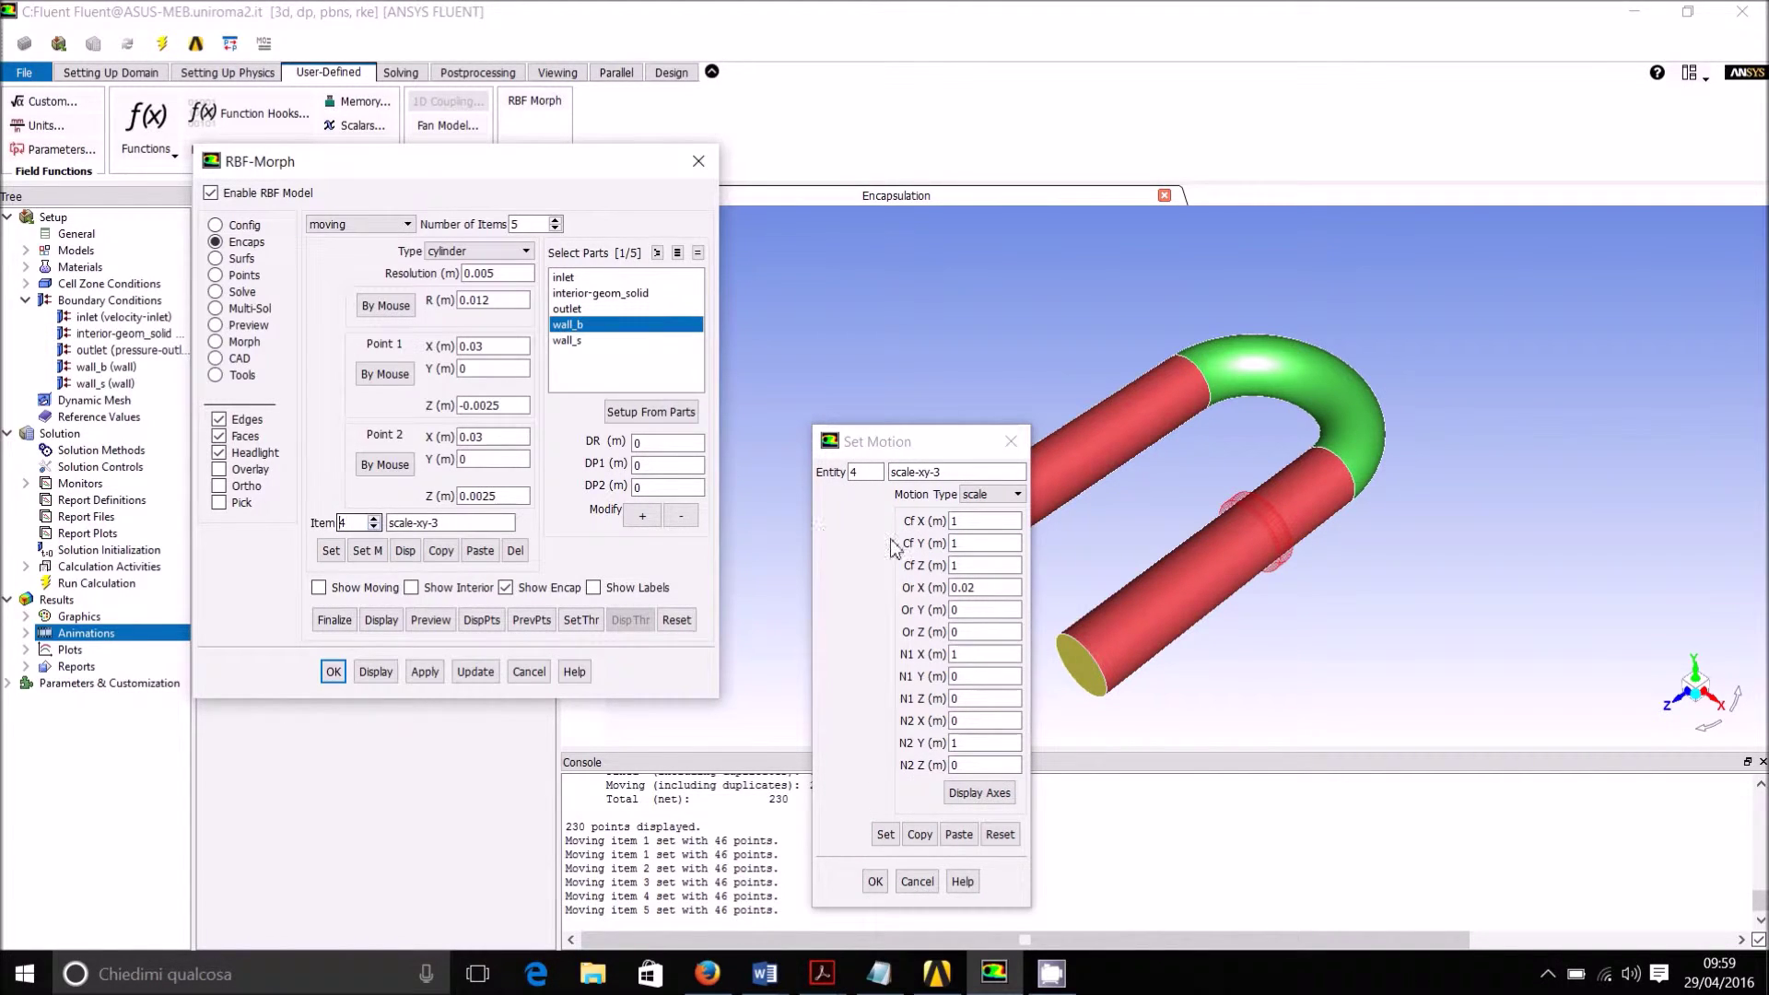
click(373, 527)
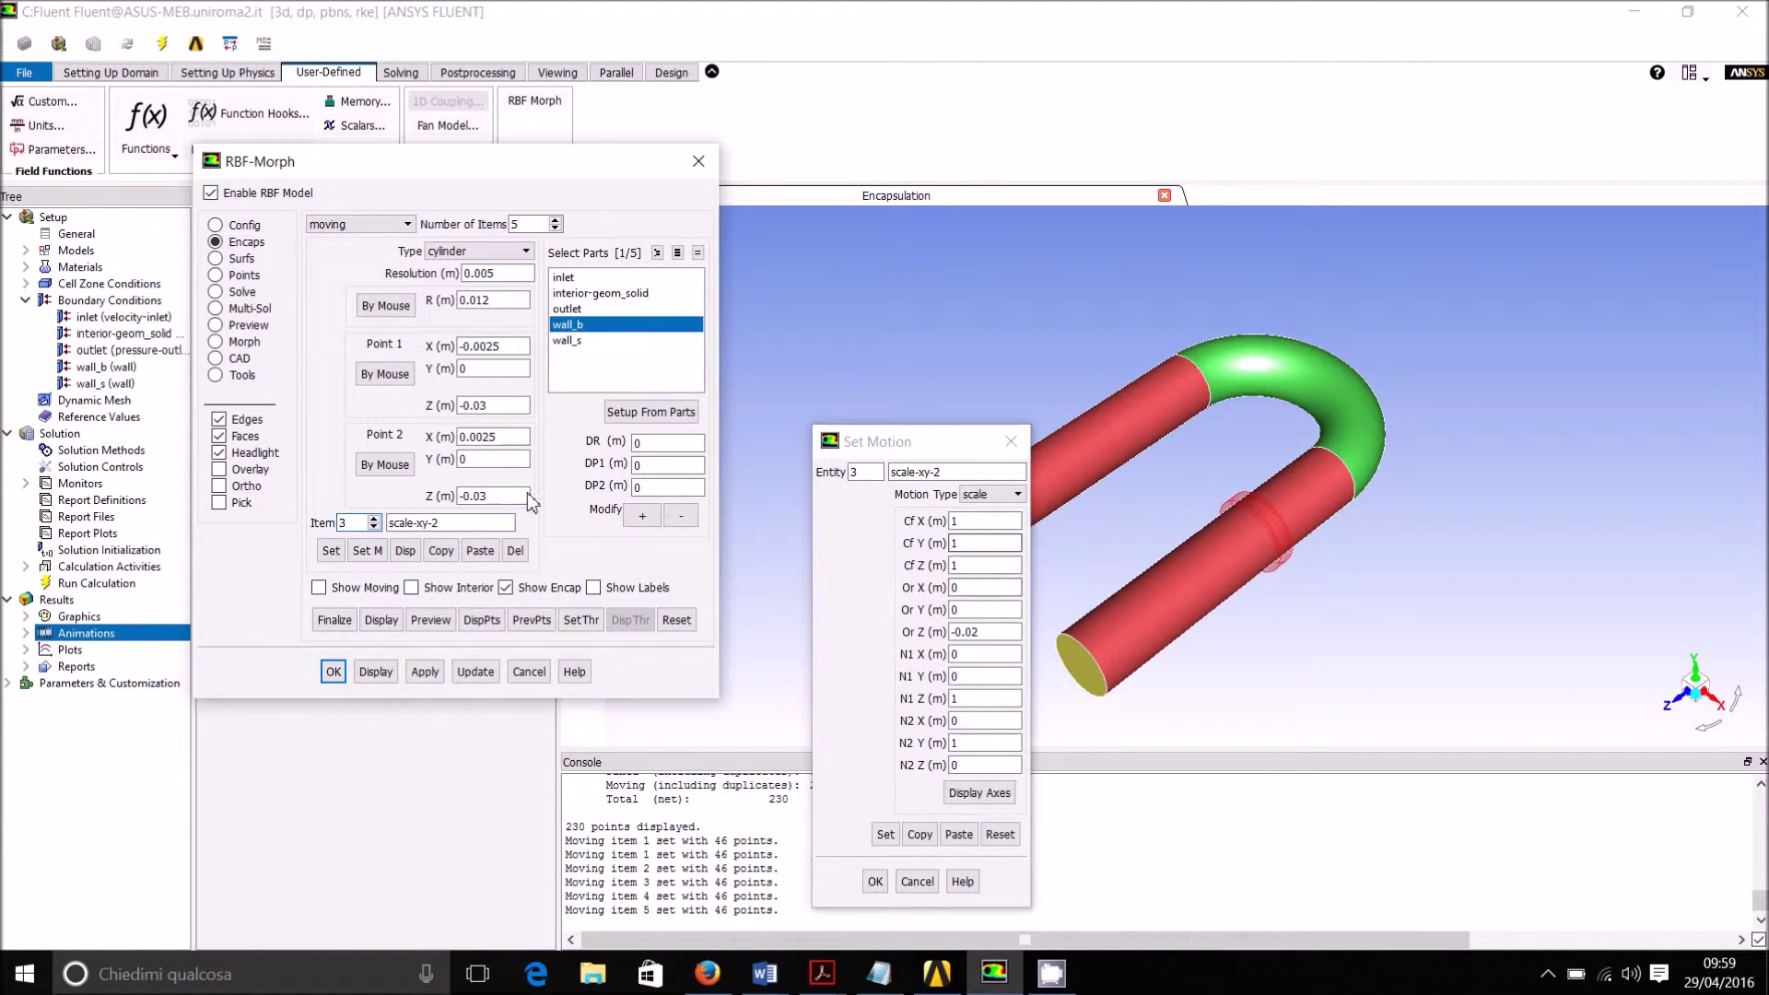
click(373, 527)
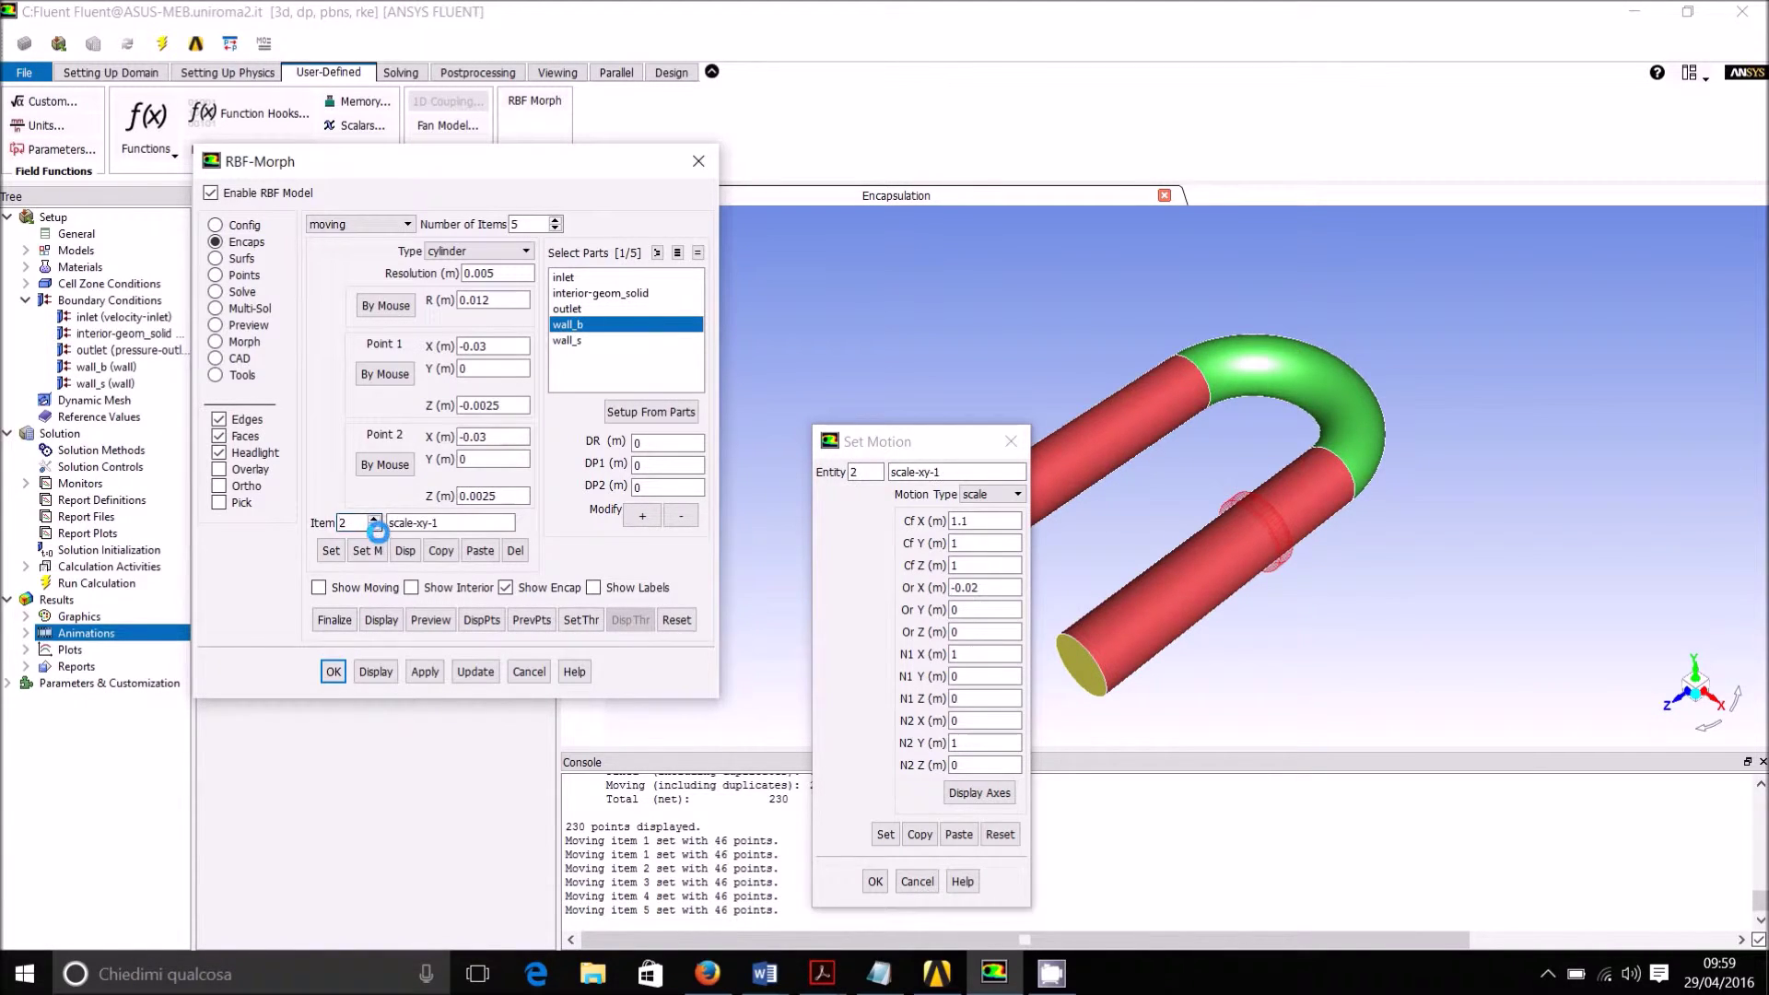
Step: Recheck scale-xy-1's Cf X 1.1 and Cf Y scale factors, then switch to Solve
click(987, 521)
click(978, 522)
click(965, 544)
click(245, 292)
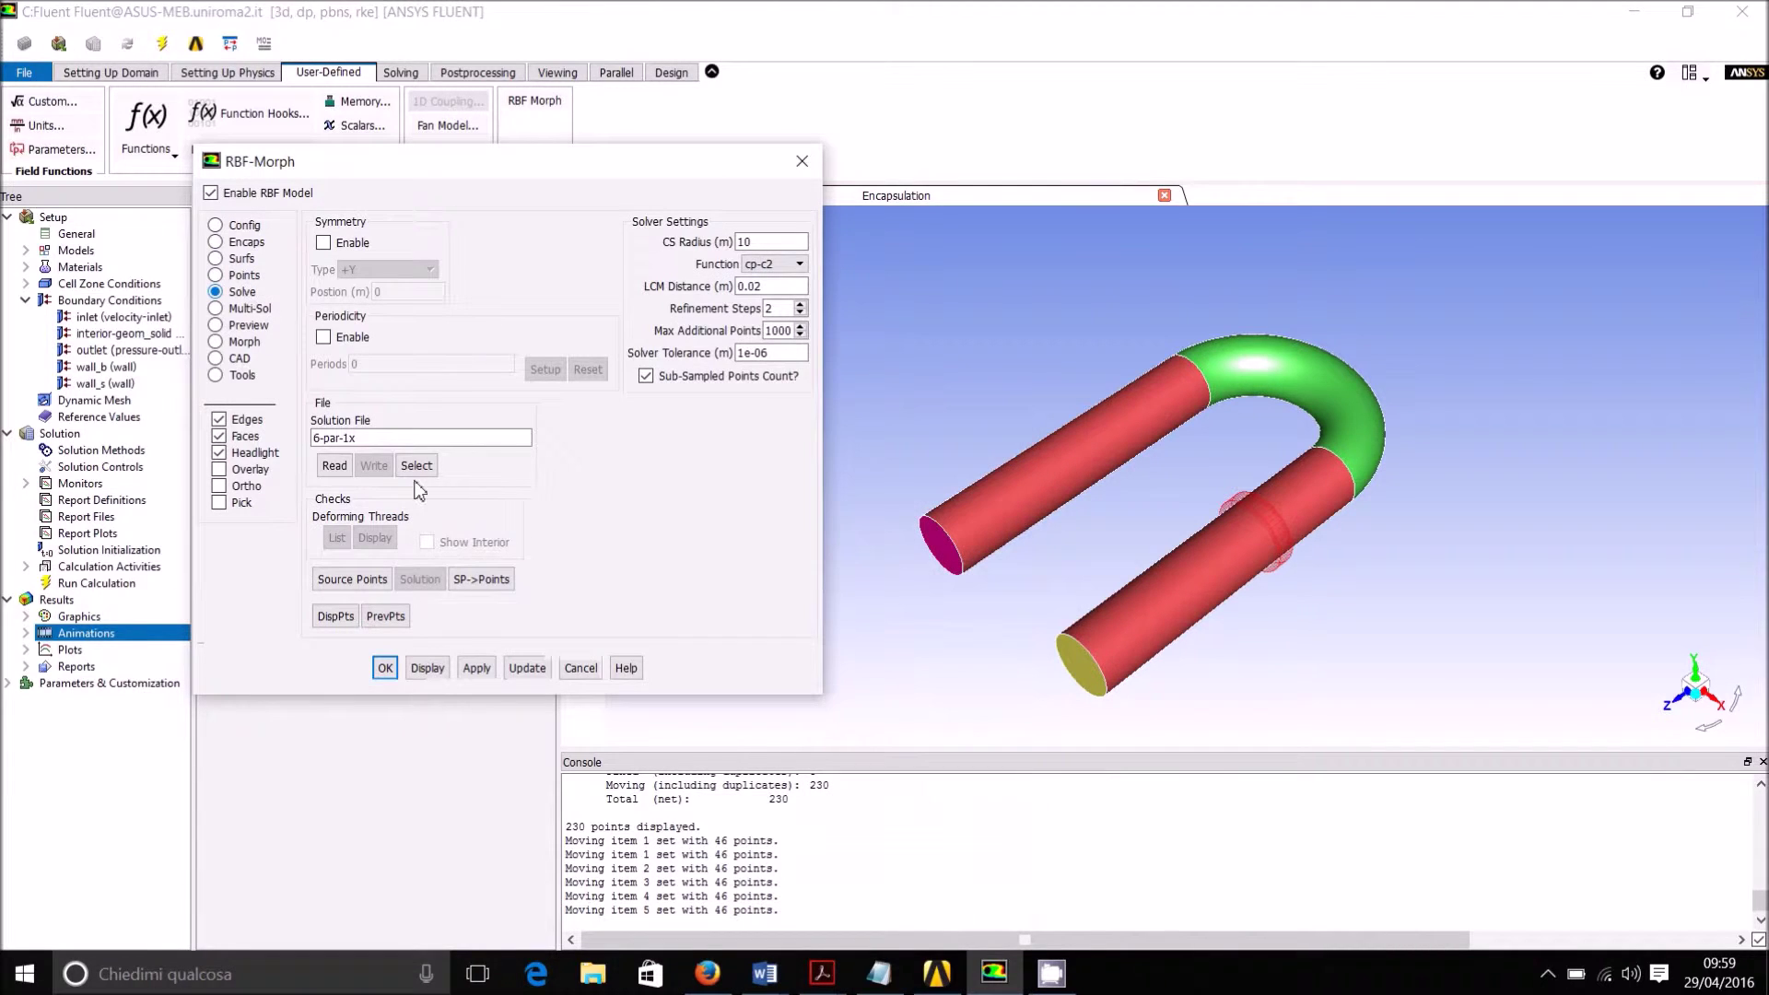
Step: Compute the source points, compare original and displaced positions with Overlay, and solve 6-par-1x
click(374, 582)
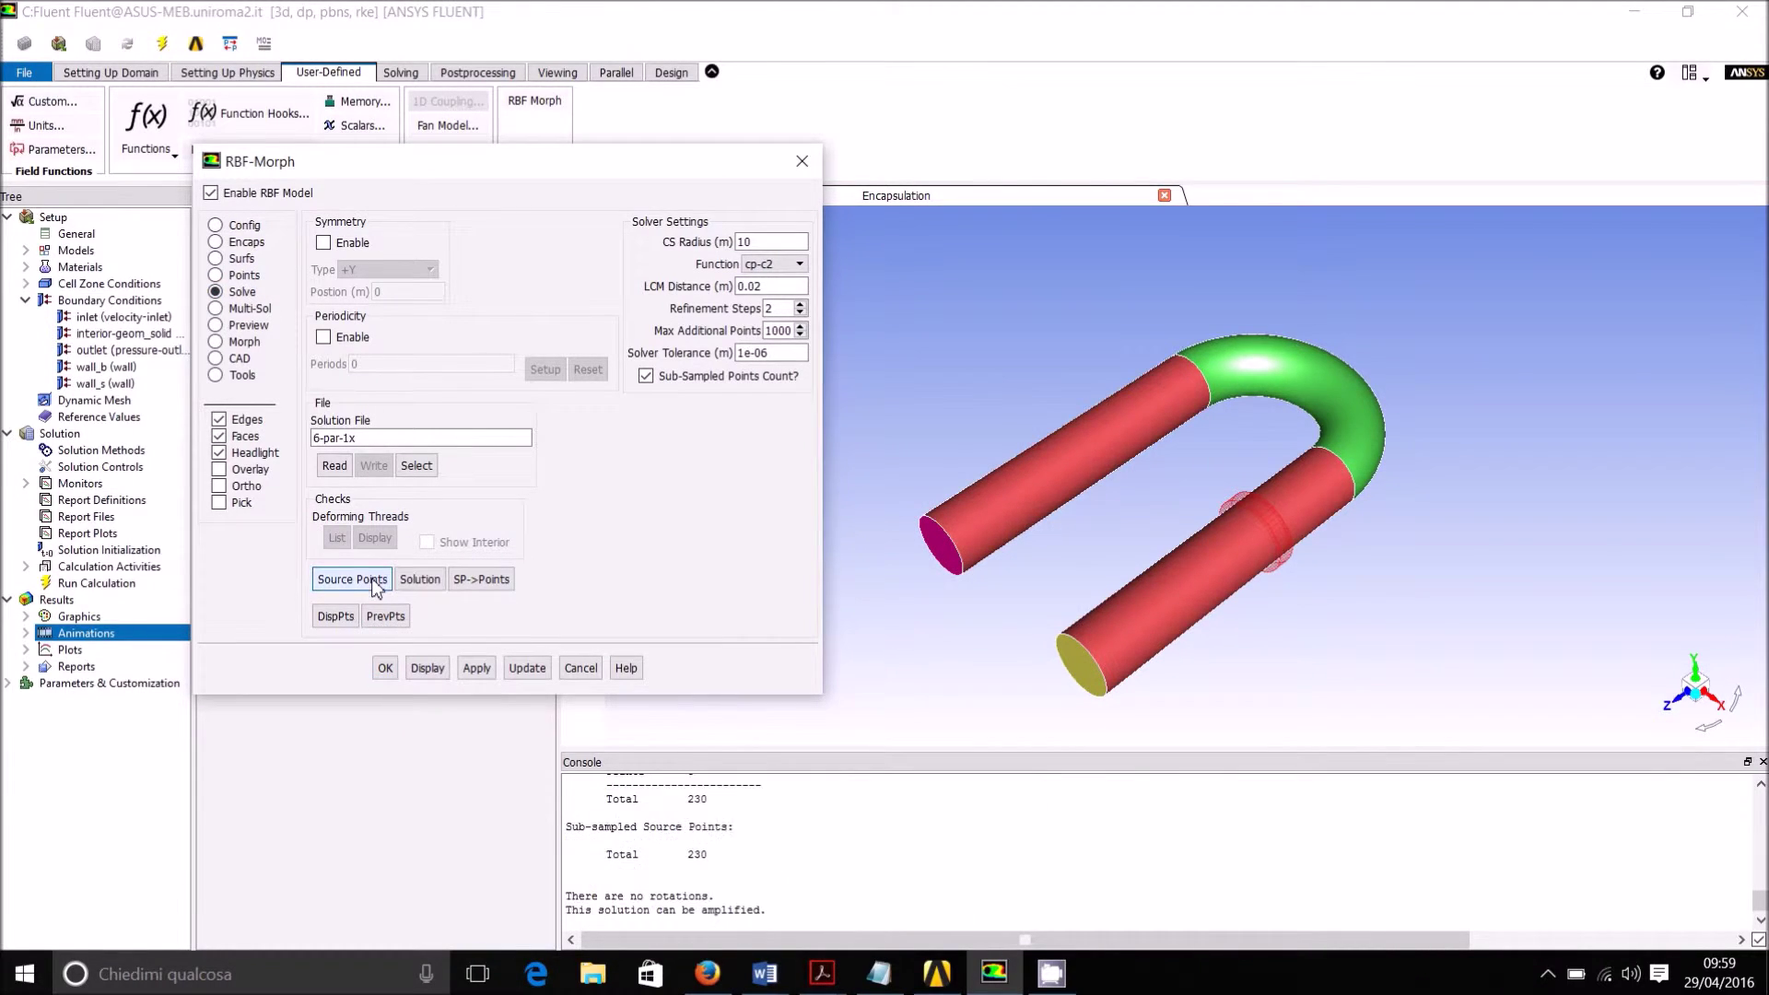
click(342, 618)
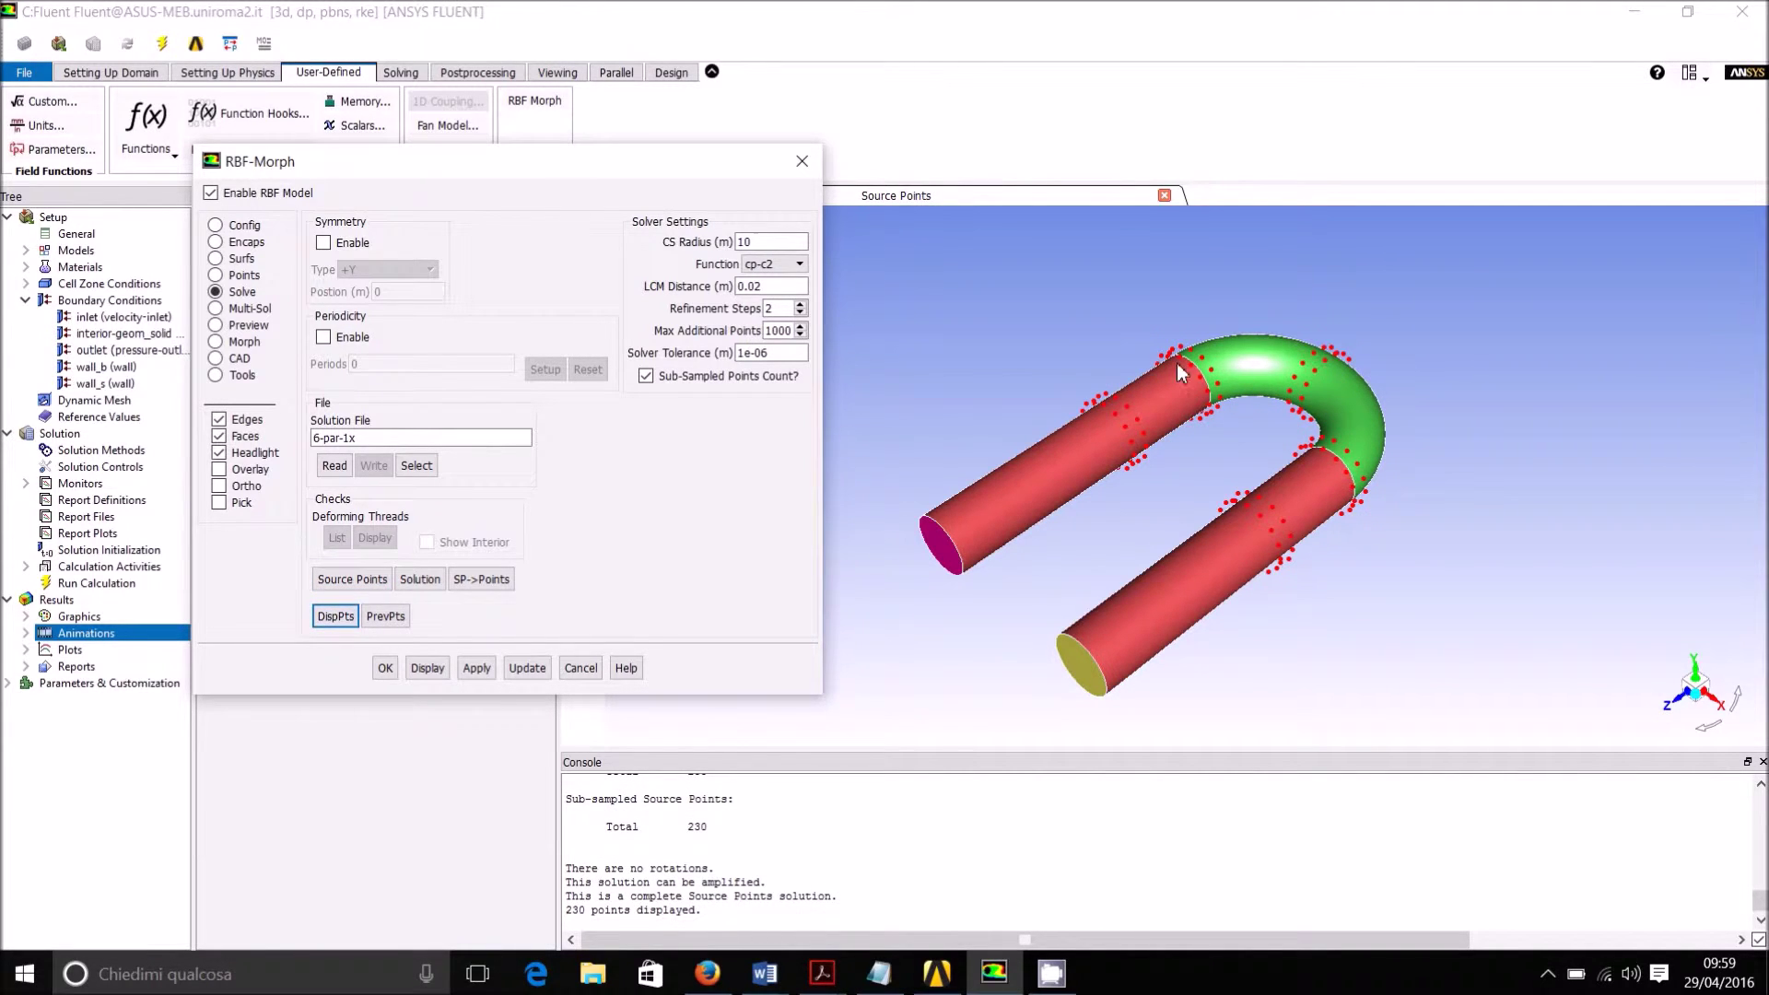
click(385, 617)
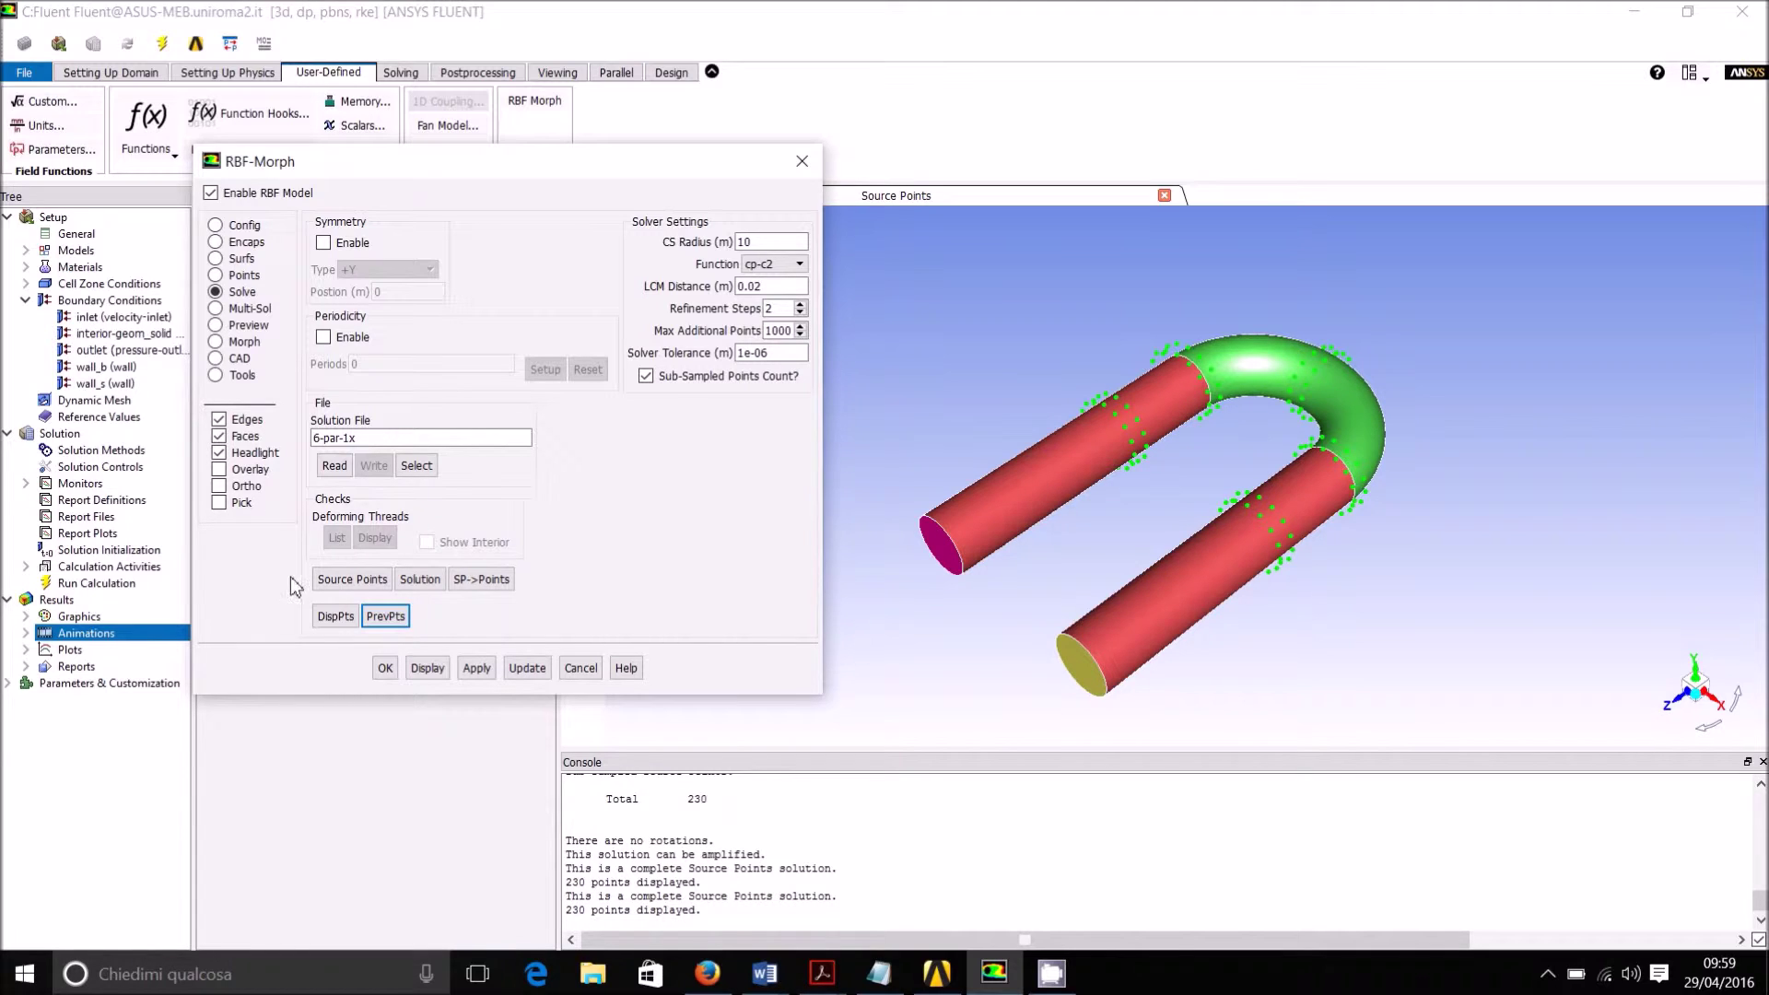
click(247, 470)
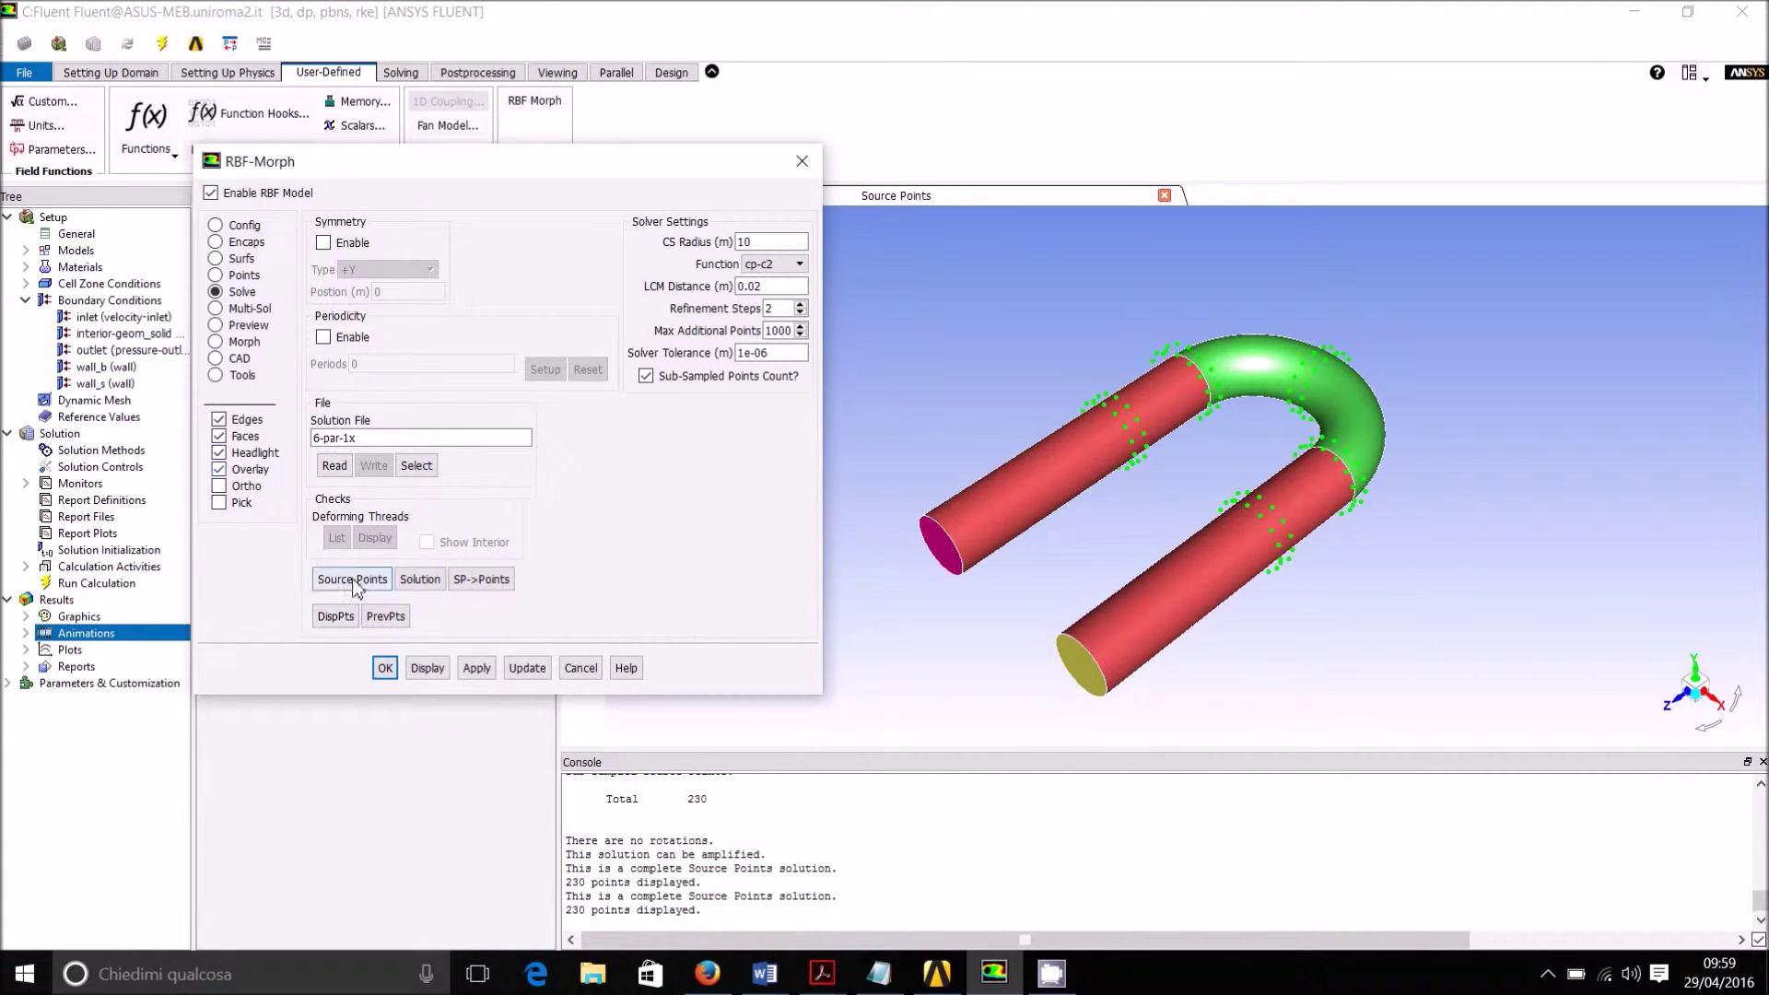
click(340, 617)
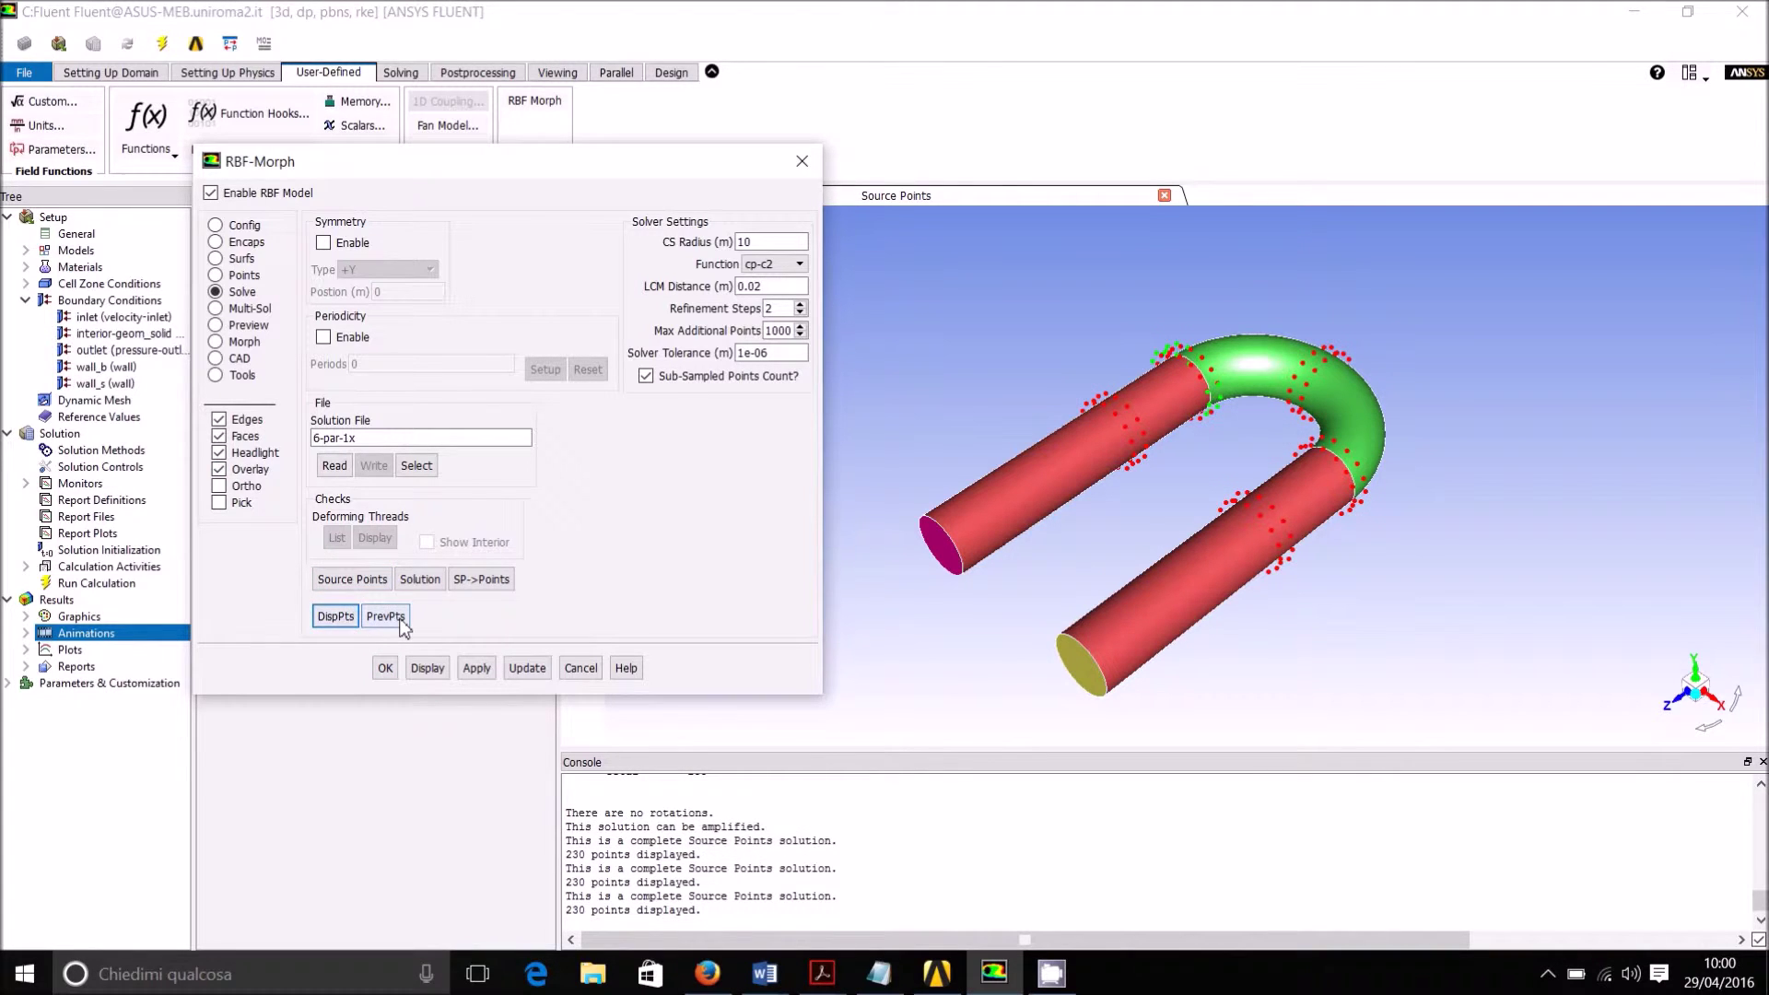
click(385, 617)
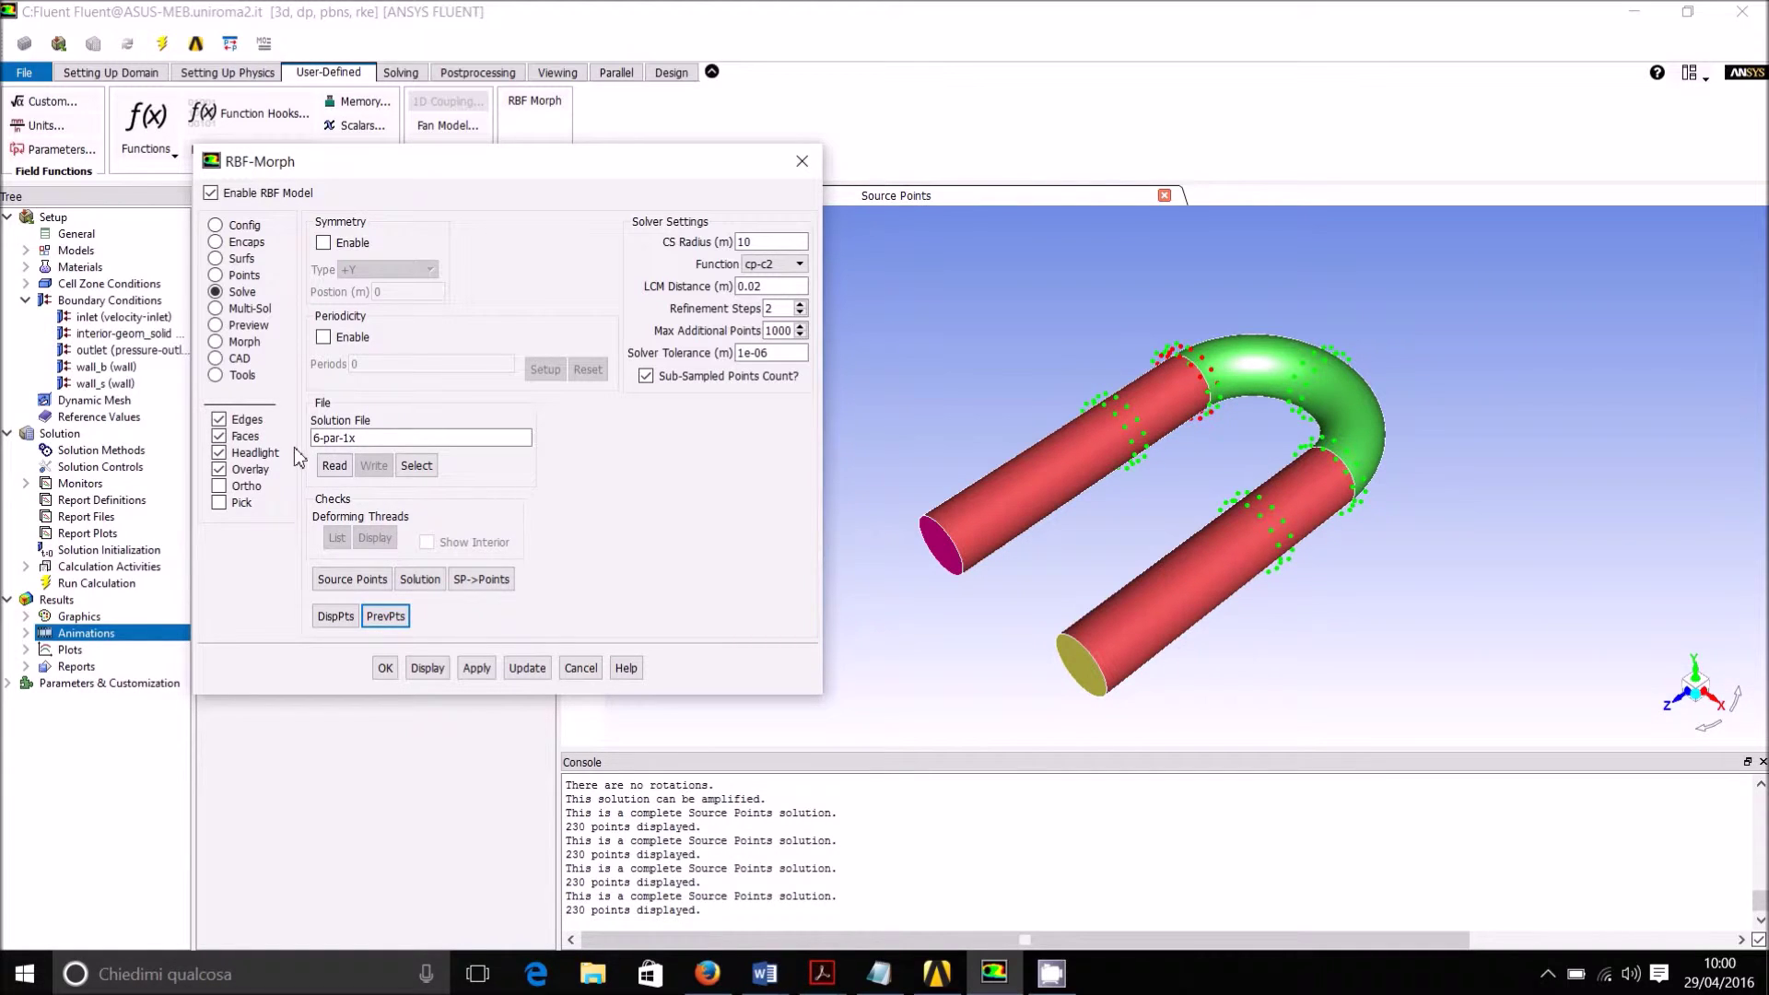
click(222, 471)
click(420, 580)
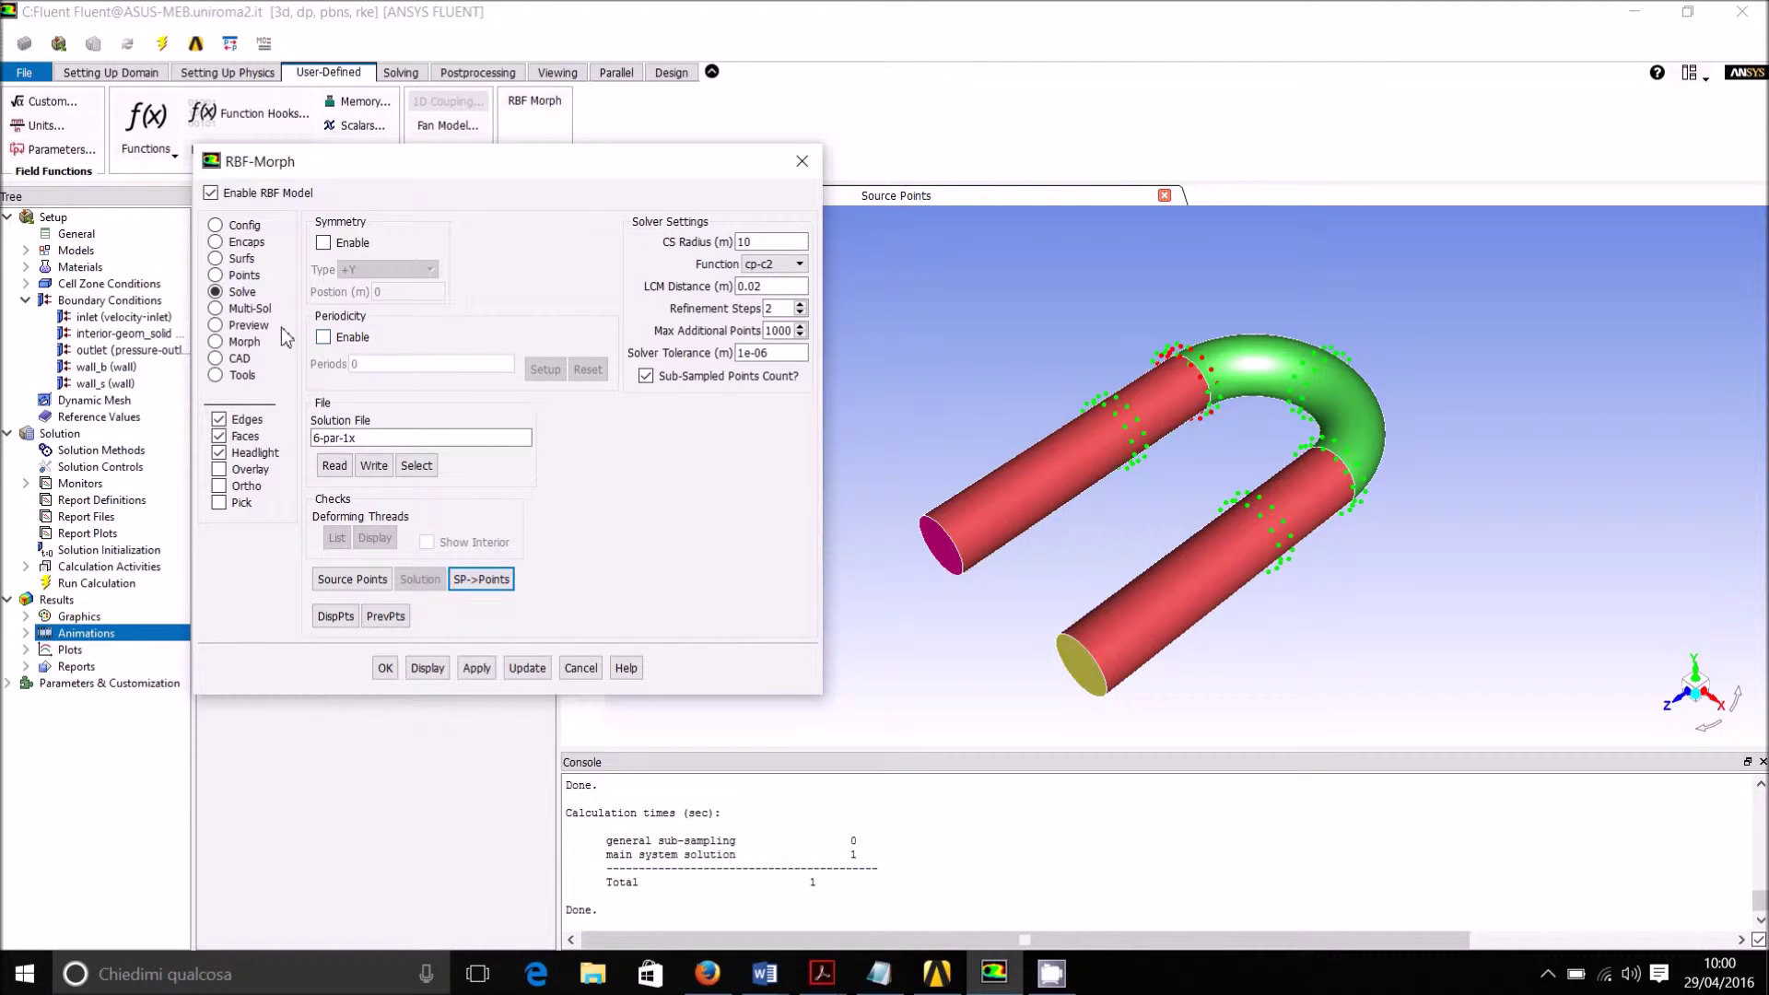
Step: With Auto Refresh on, morph the tube at amplification 1 and undo it
click(242, 343)
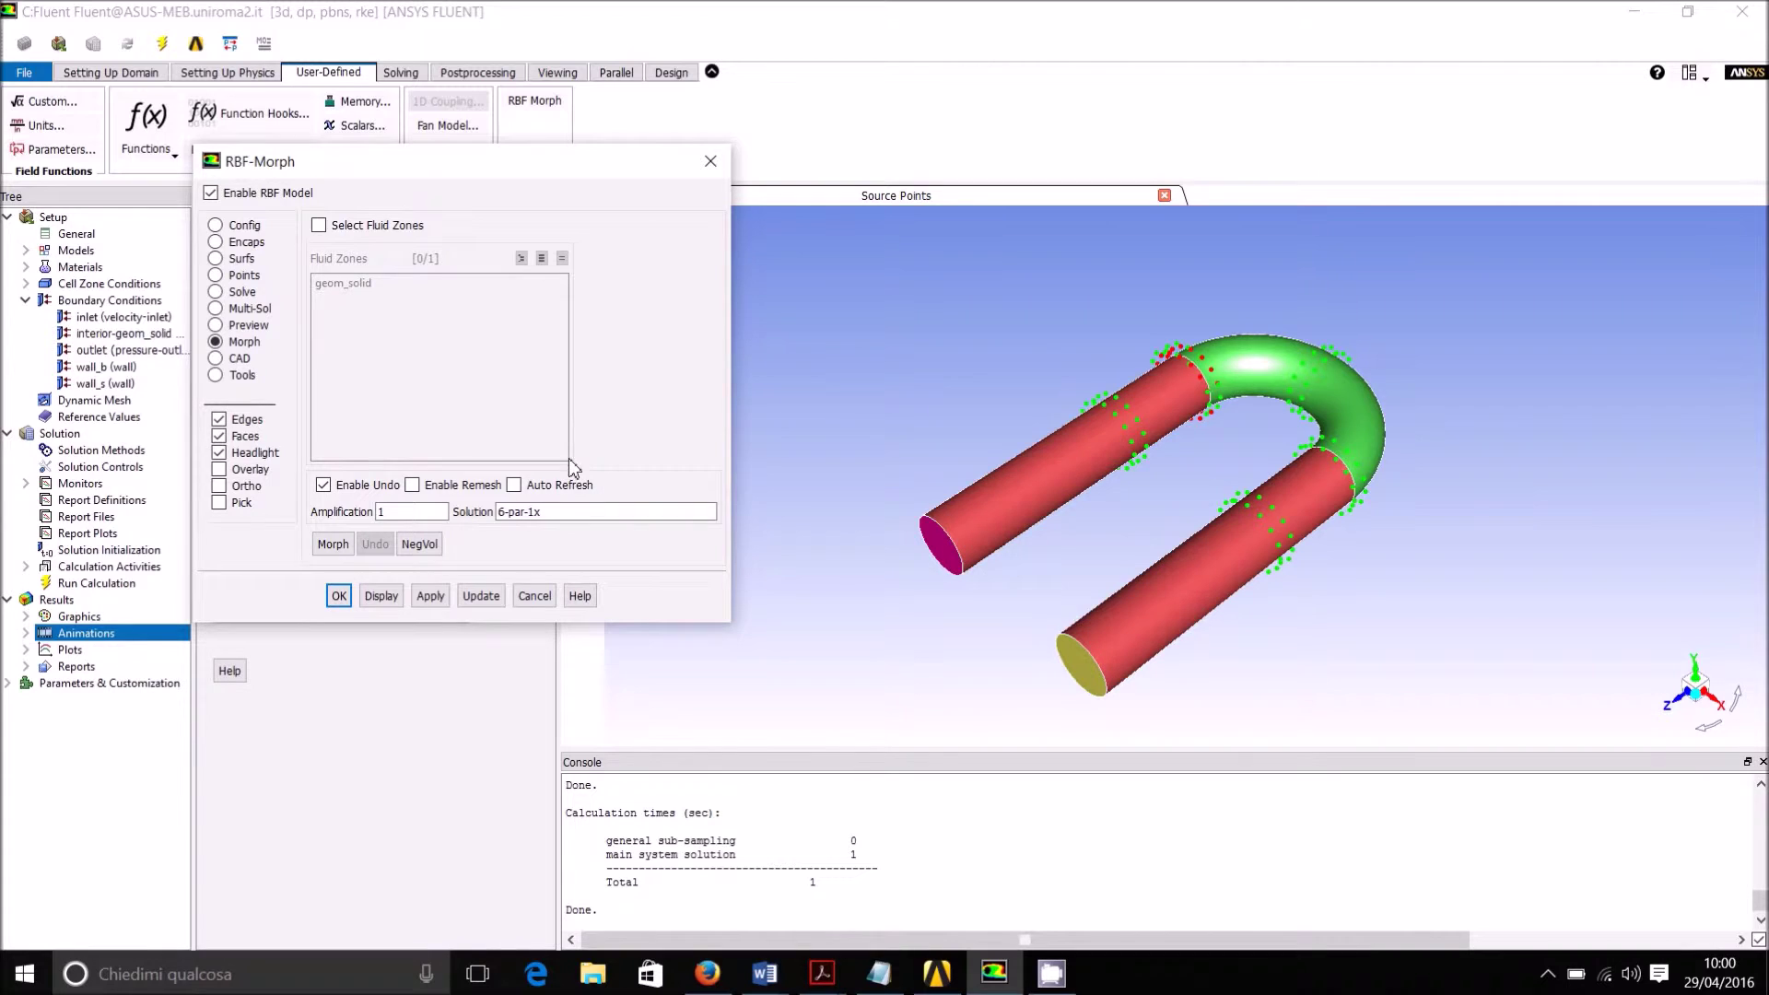
click(514, 486)
click(332, 544)
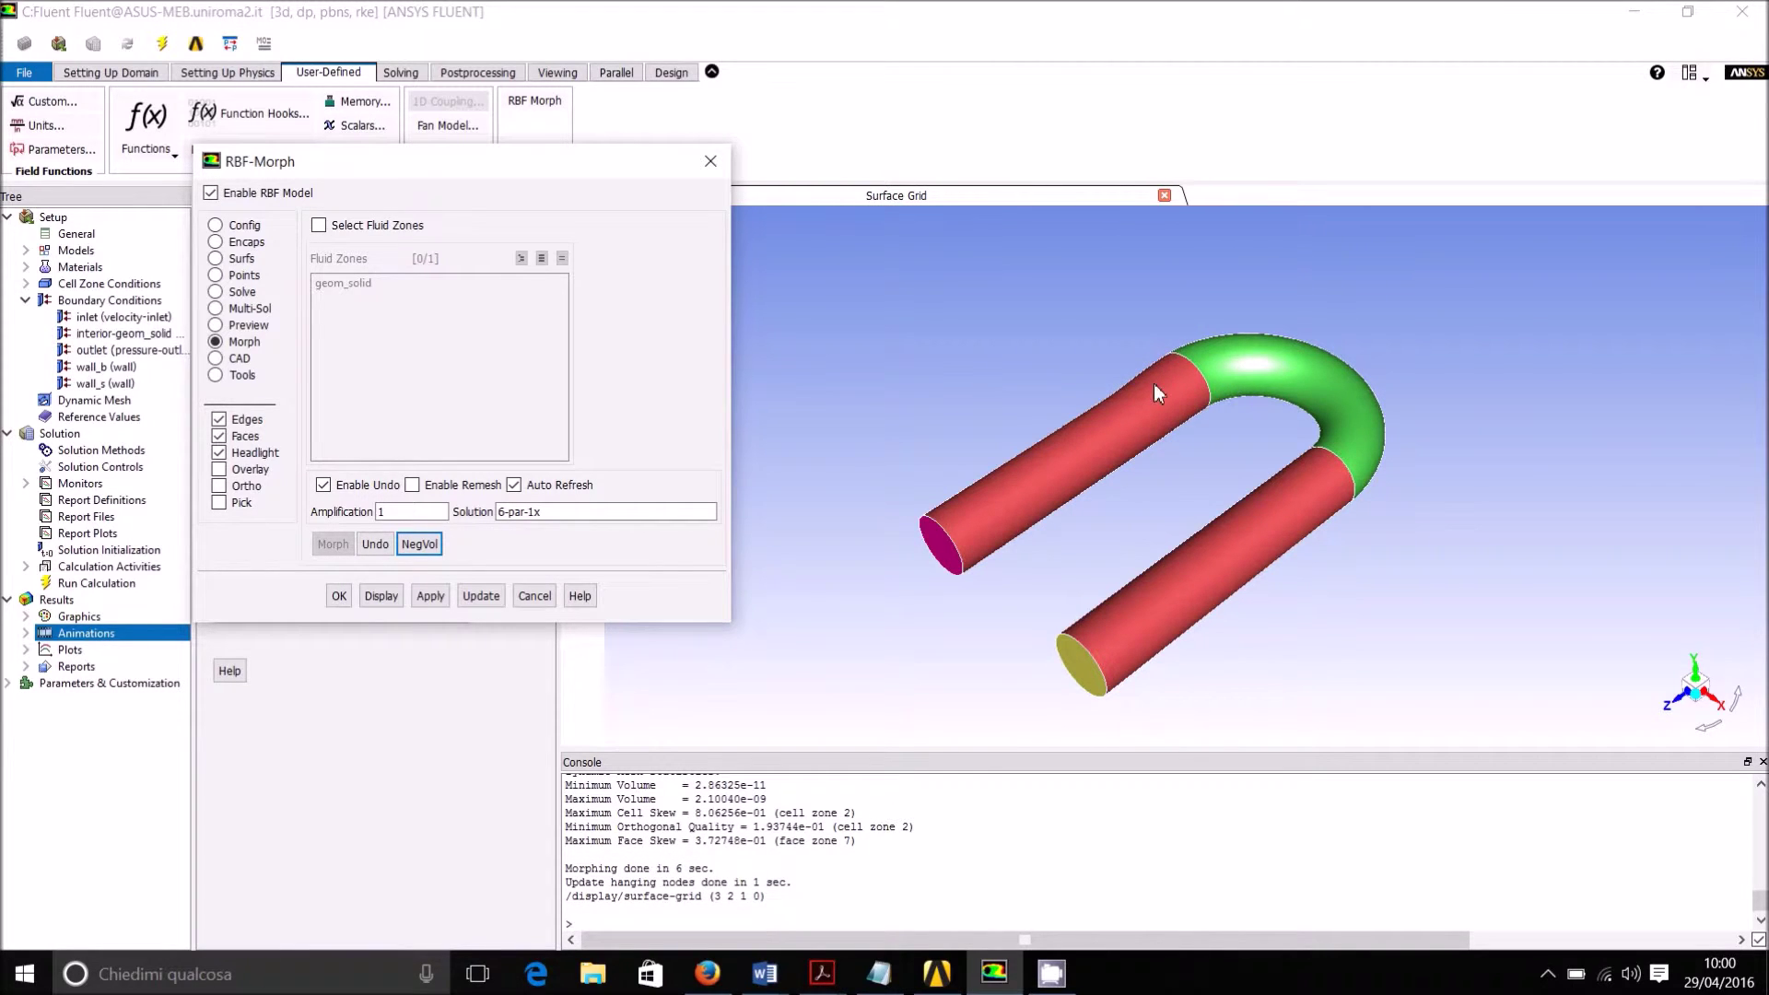
click(375, 544)
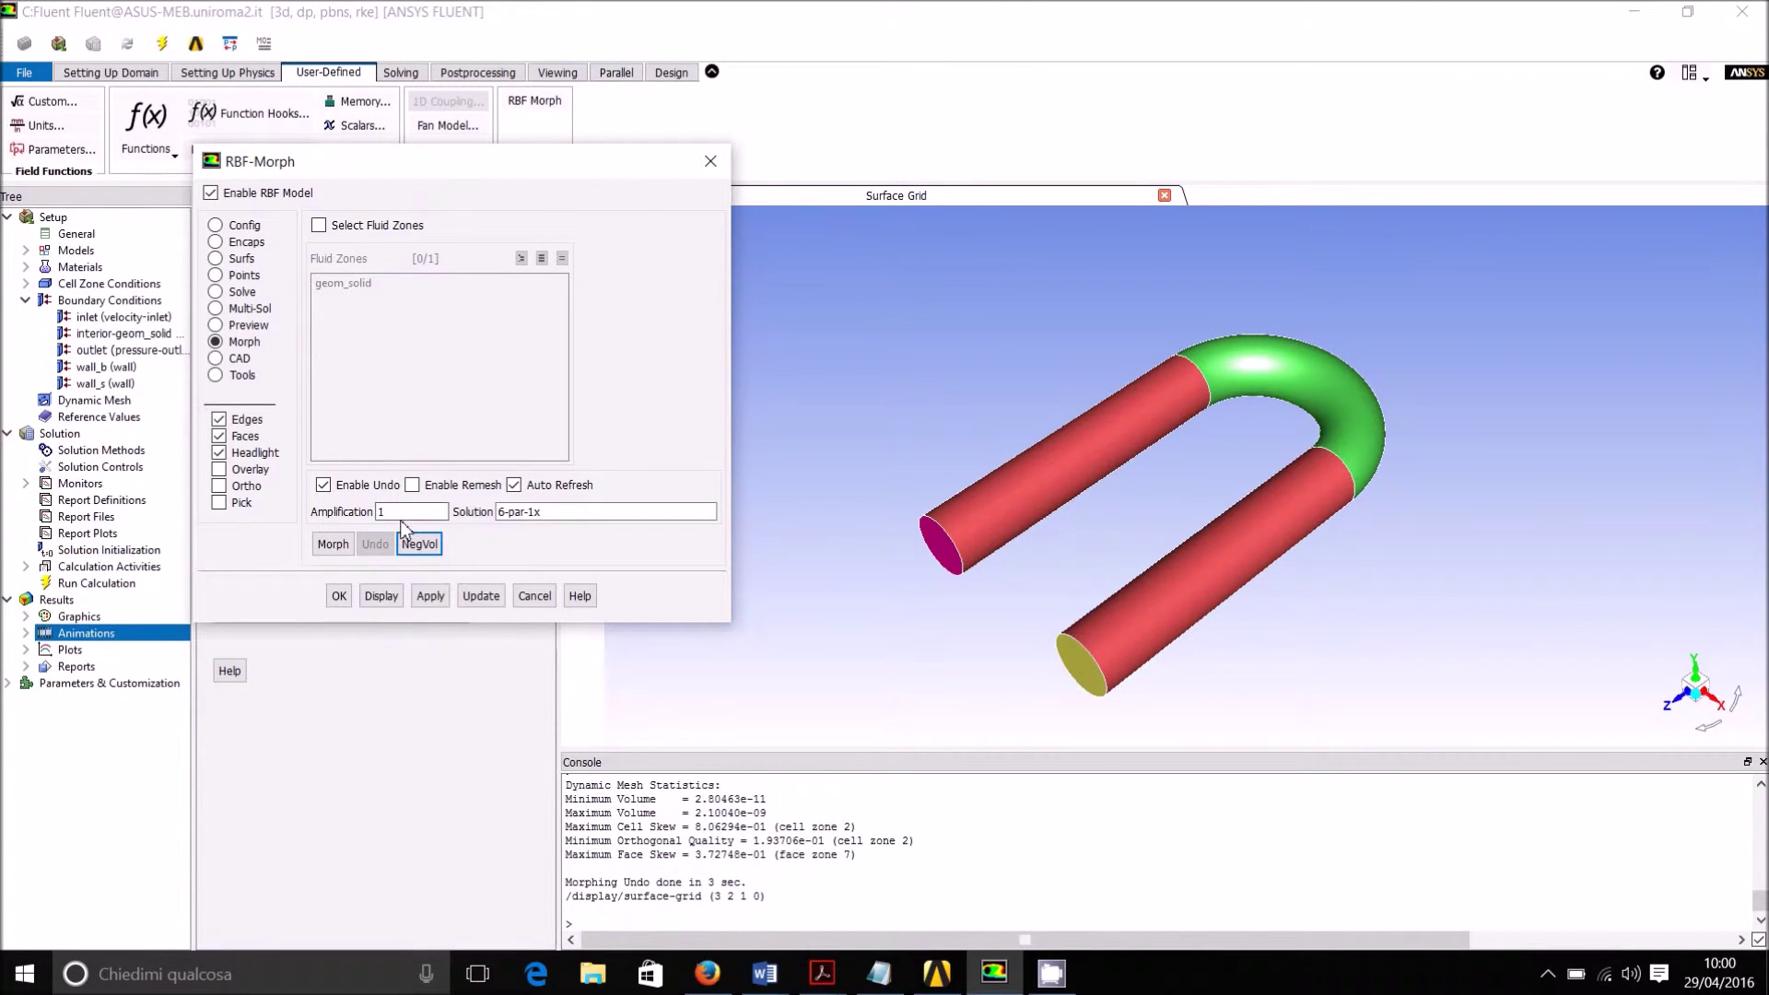
Step: Morph at amplification 2, undo, and check the maximum cell skew
text(2)
click(334, 545)
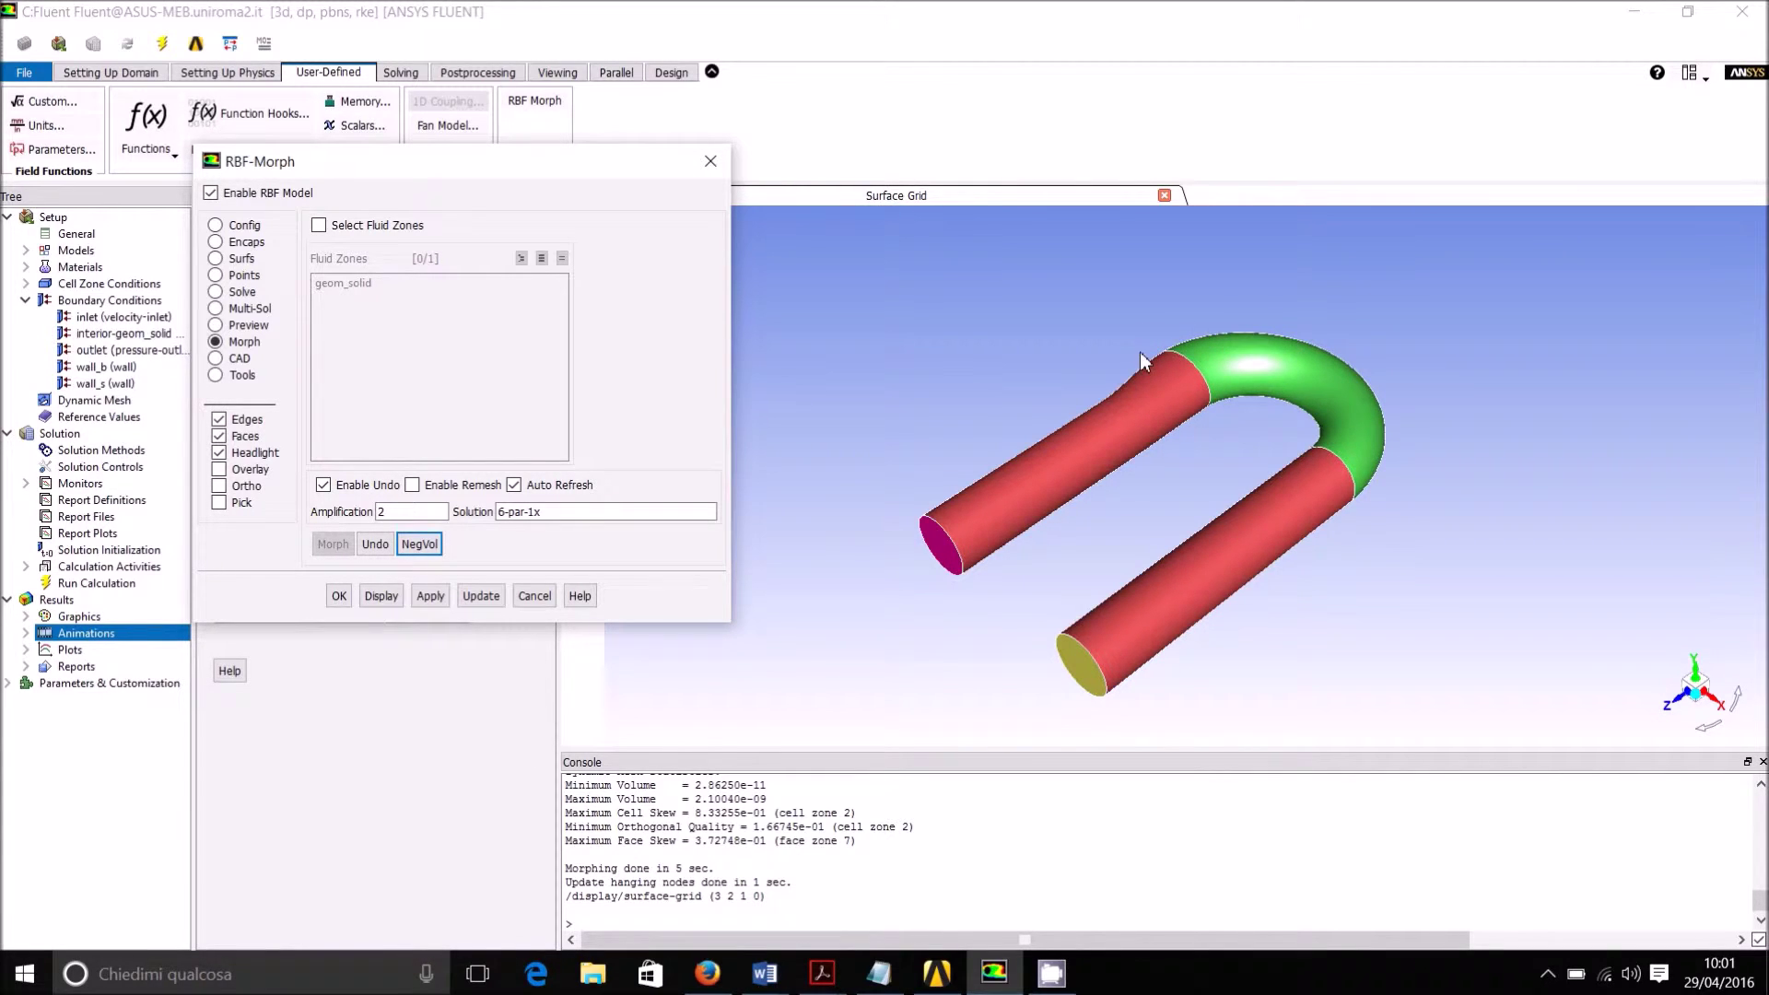
click(372, 549)
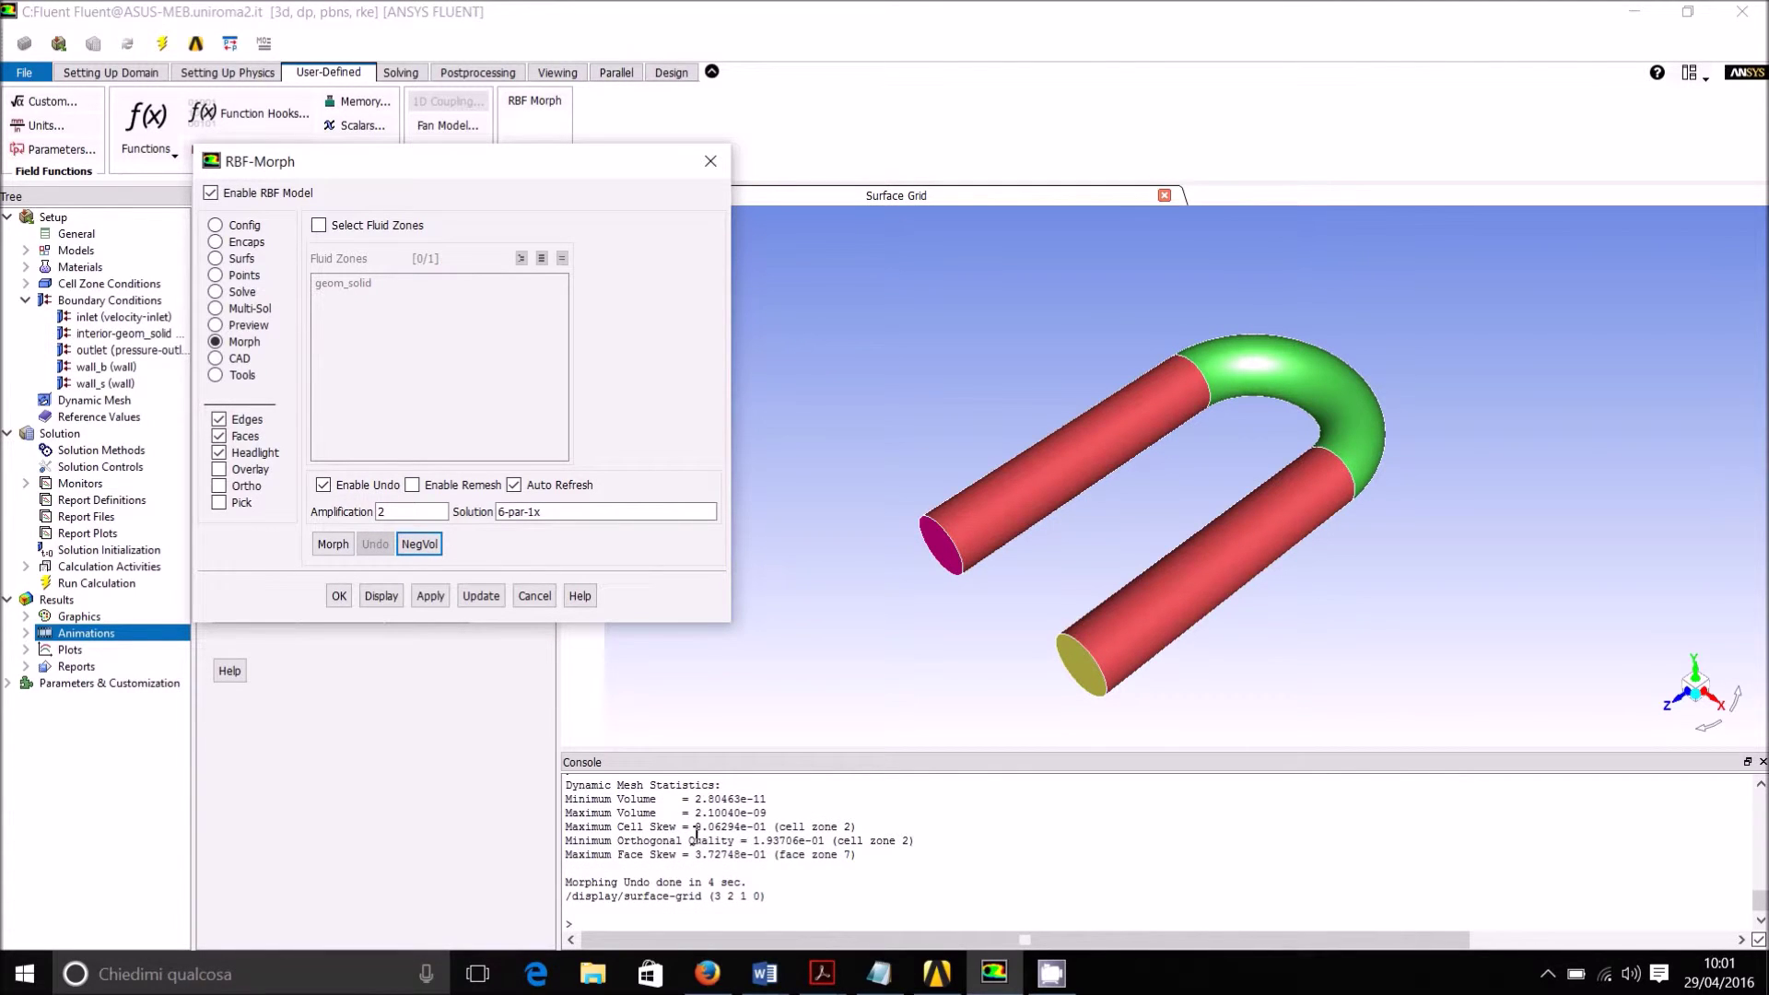
drag(675, 827, 788, 827)
Step: Morph at amplification 3, undo it, and return to the configuration file page
double_click(439, 513)
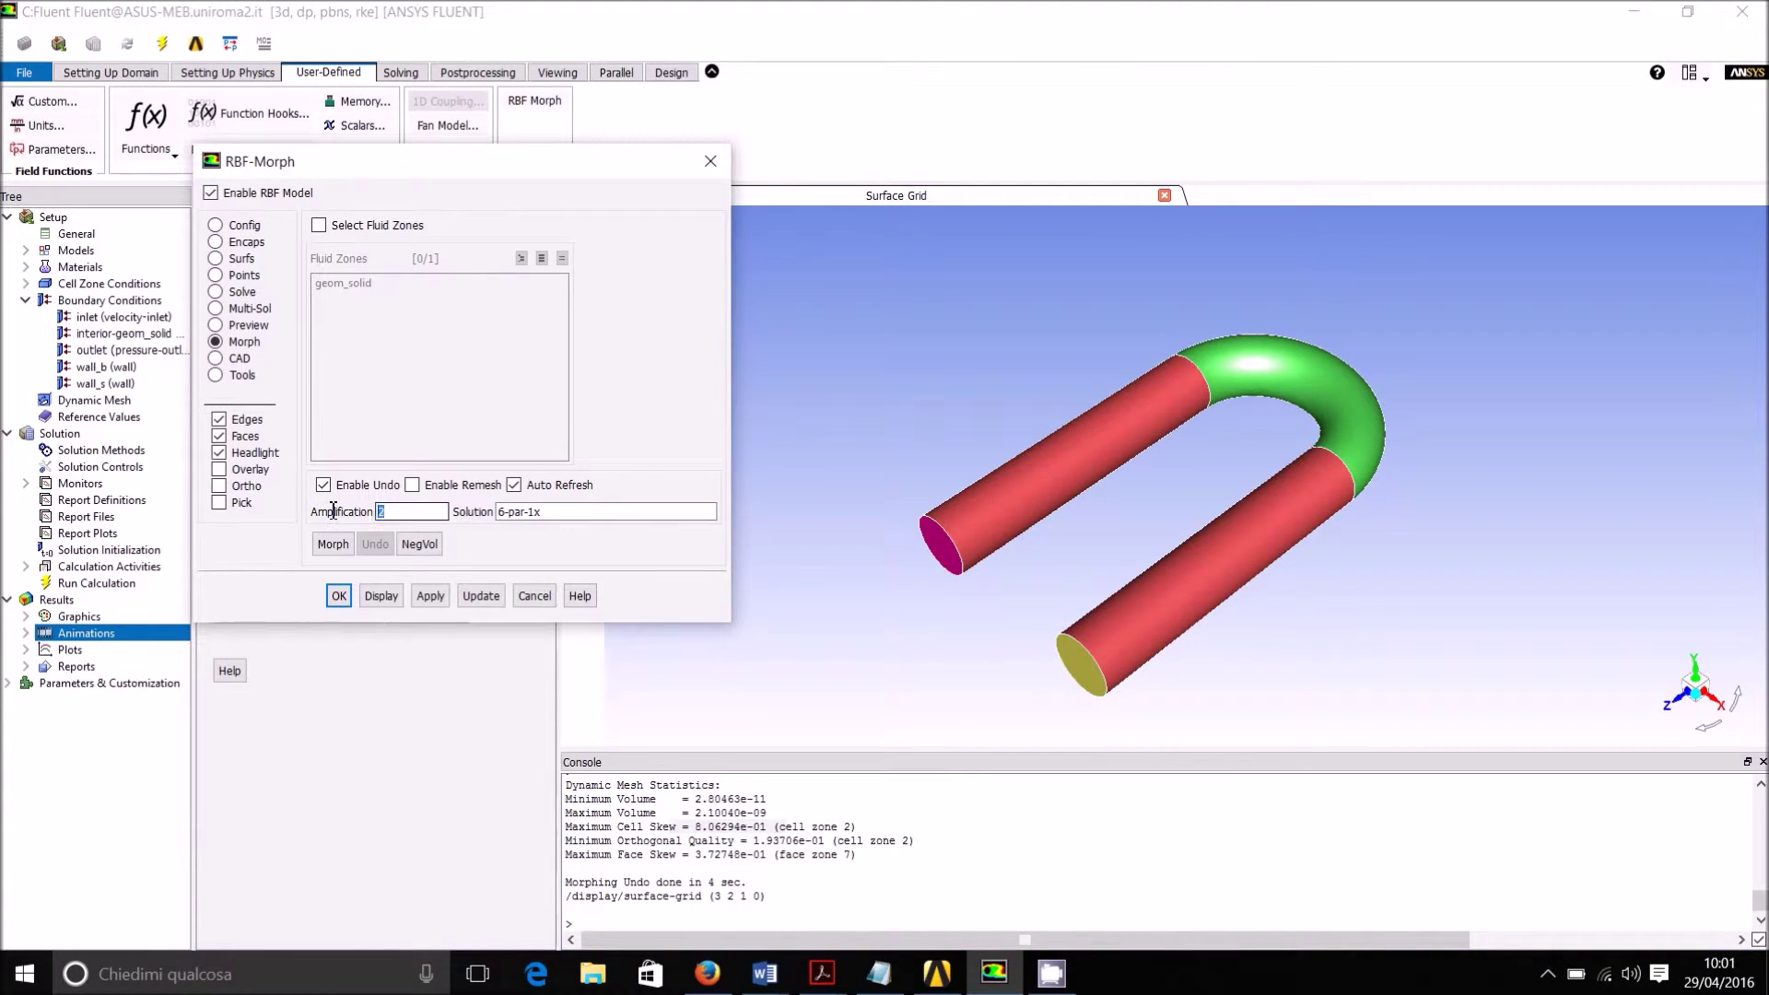
text(3)
click(334, 545)
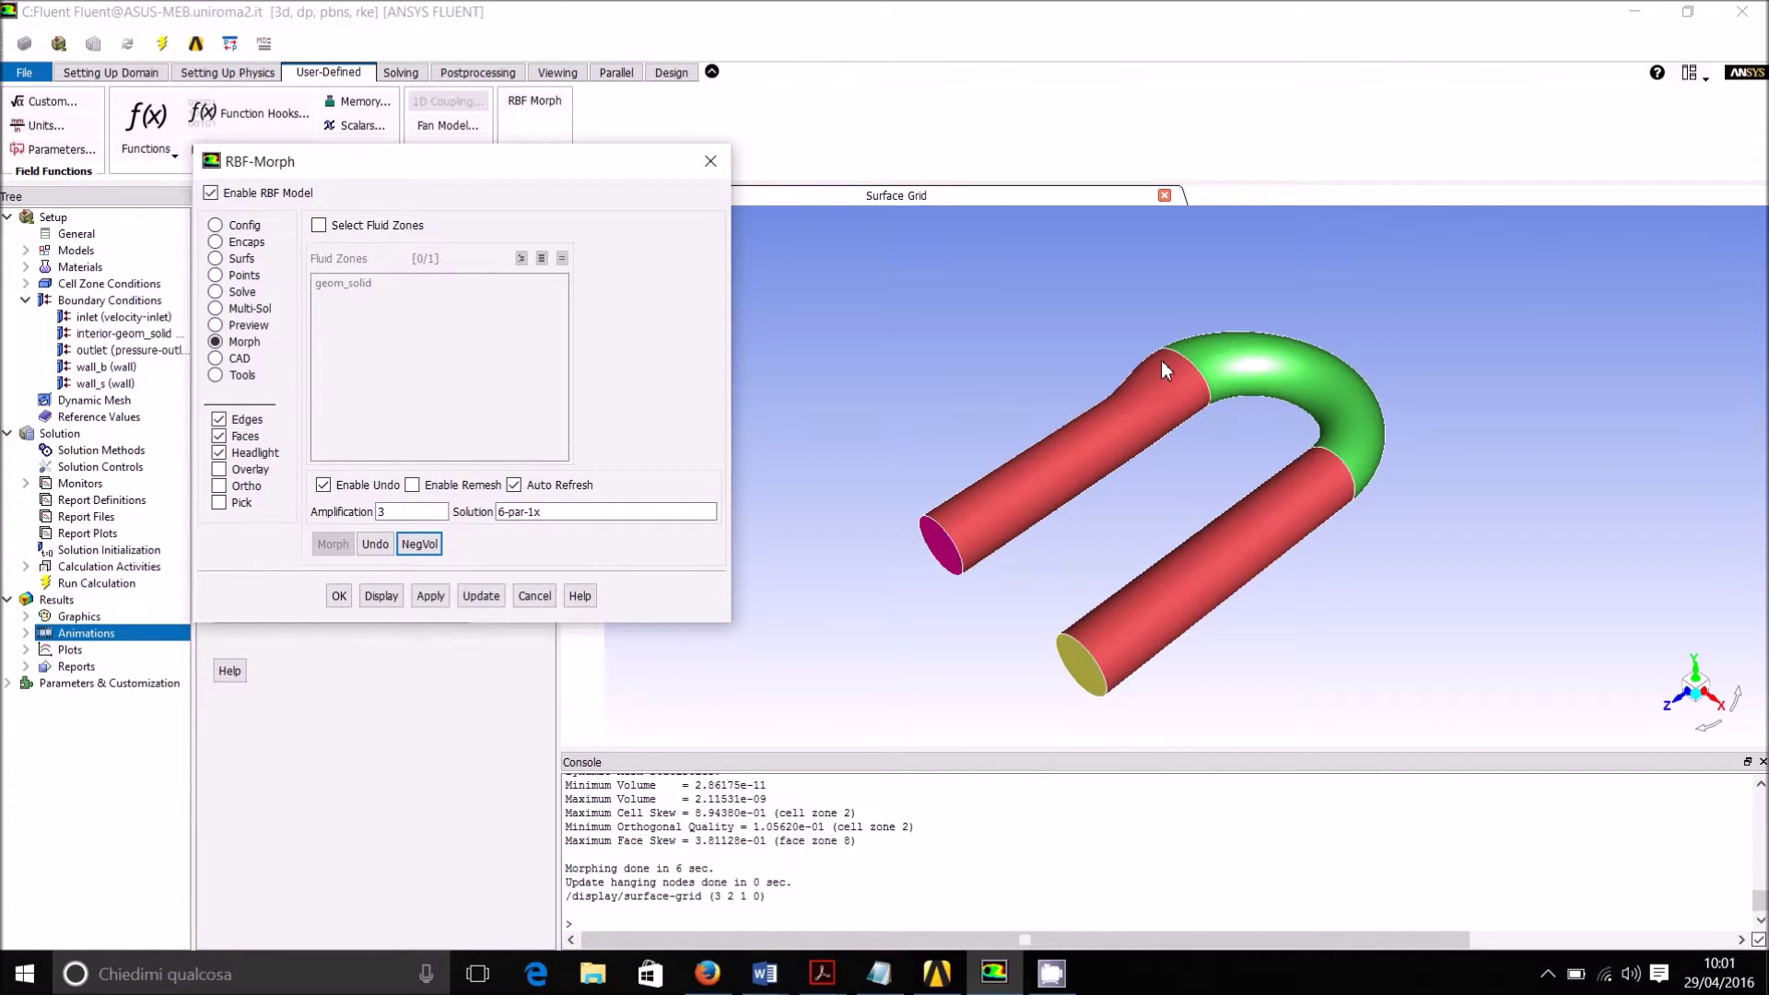
click(375, 545)
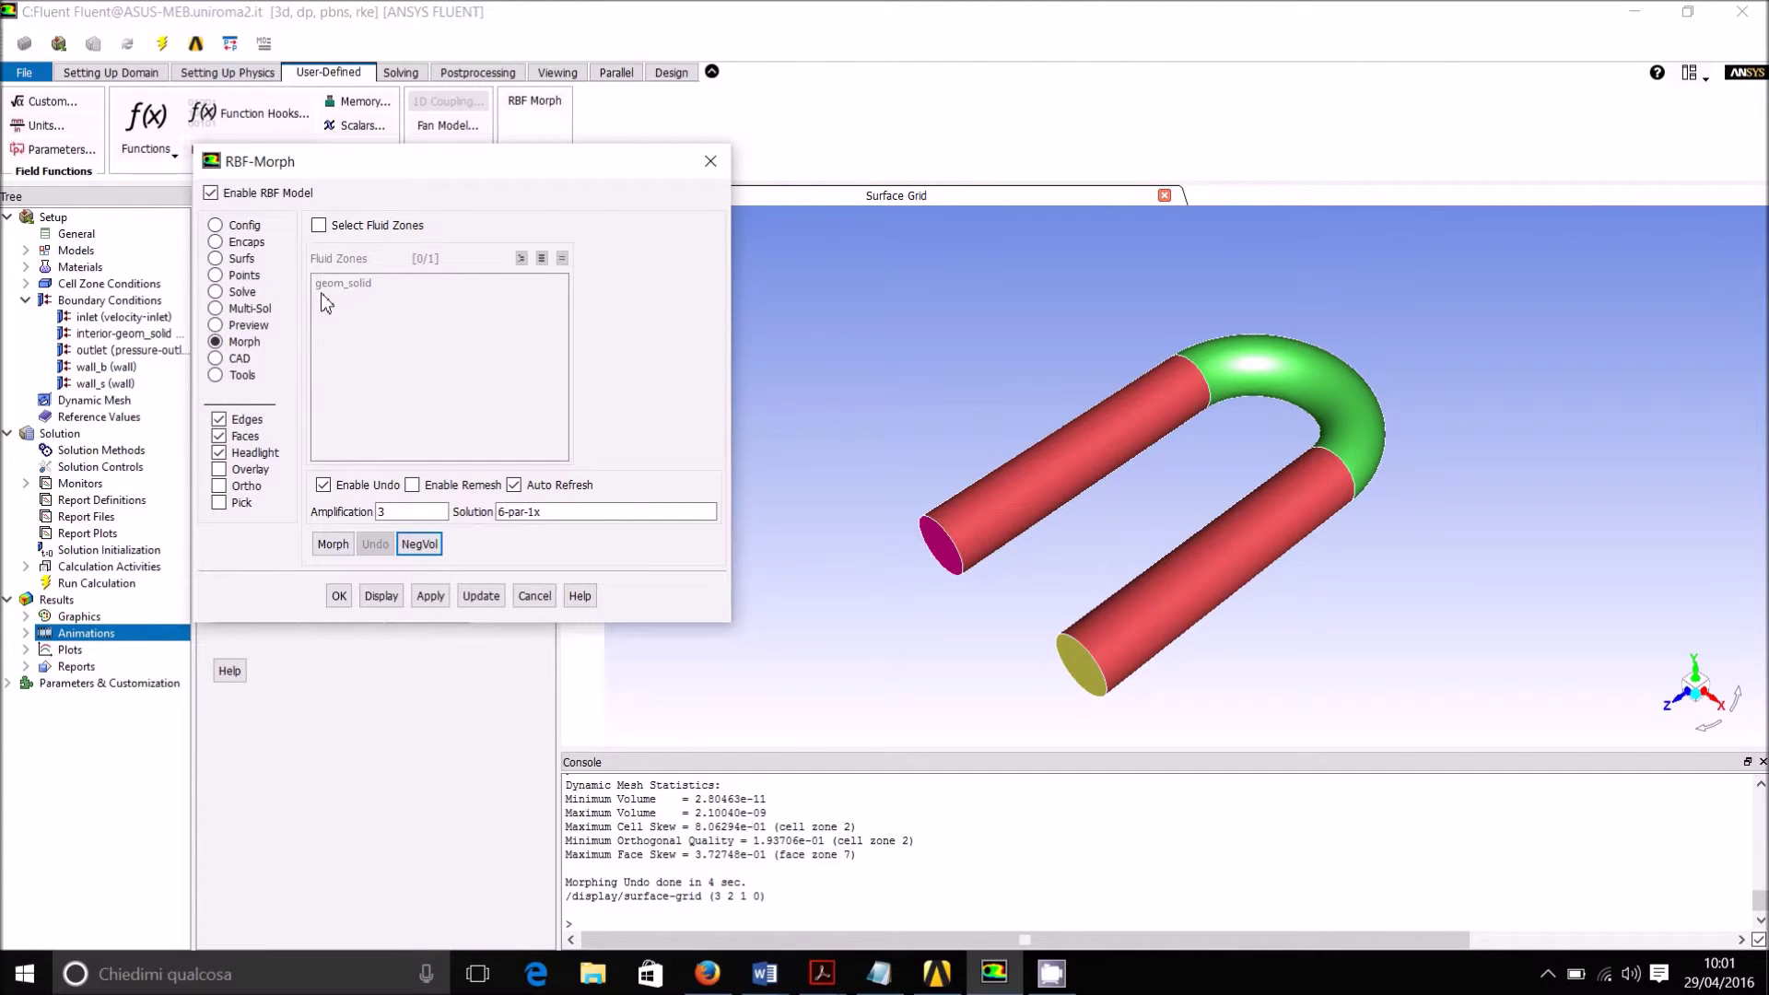
click(247, 229)
Step: Read the multi.rbf configuration, discarding the current RBF settings
click(414, 267)
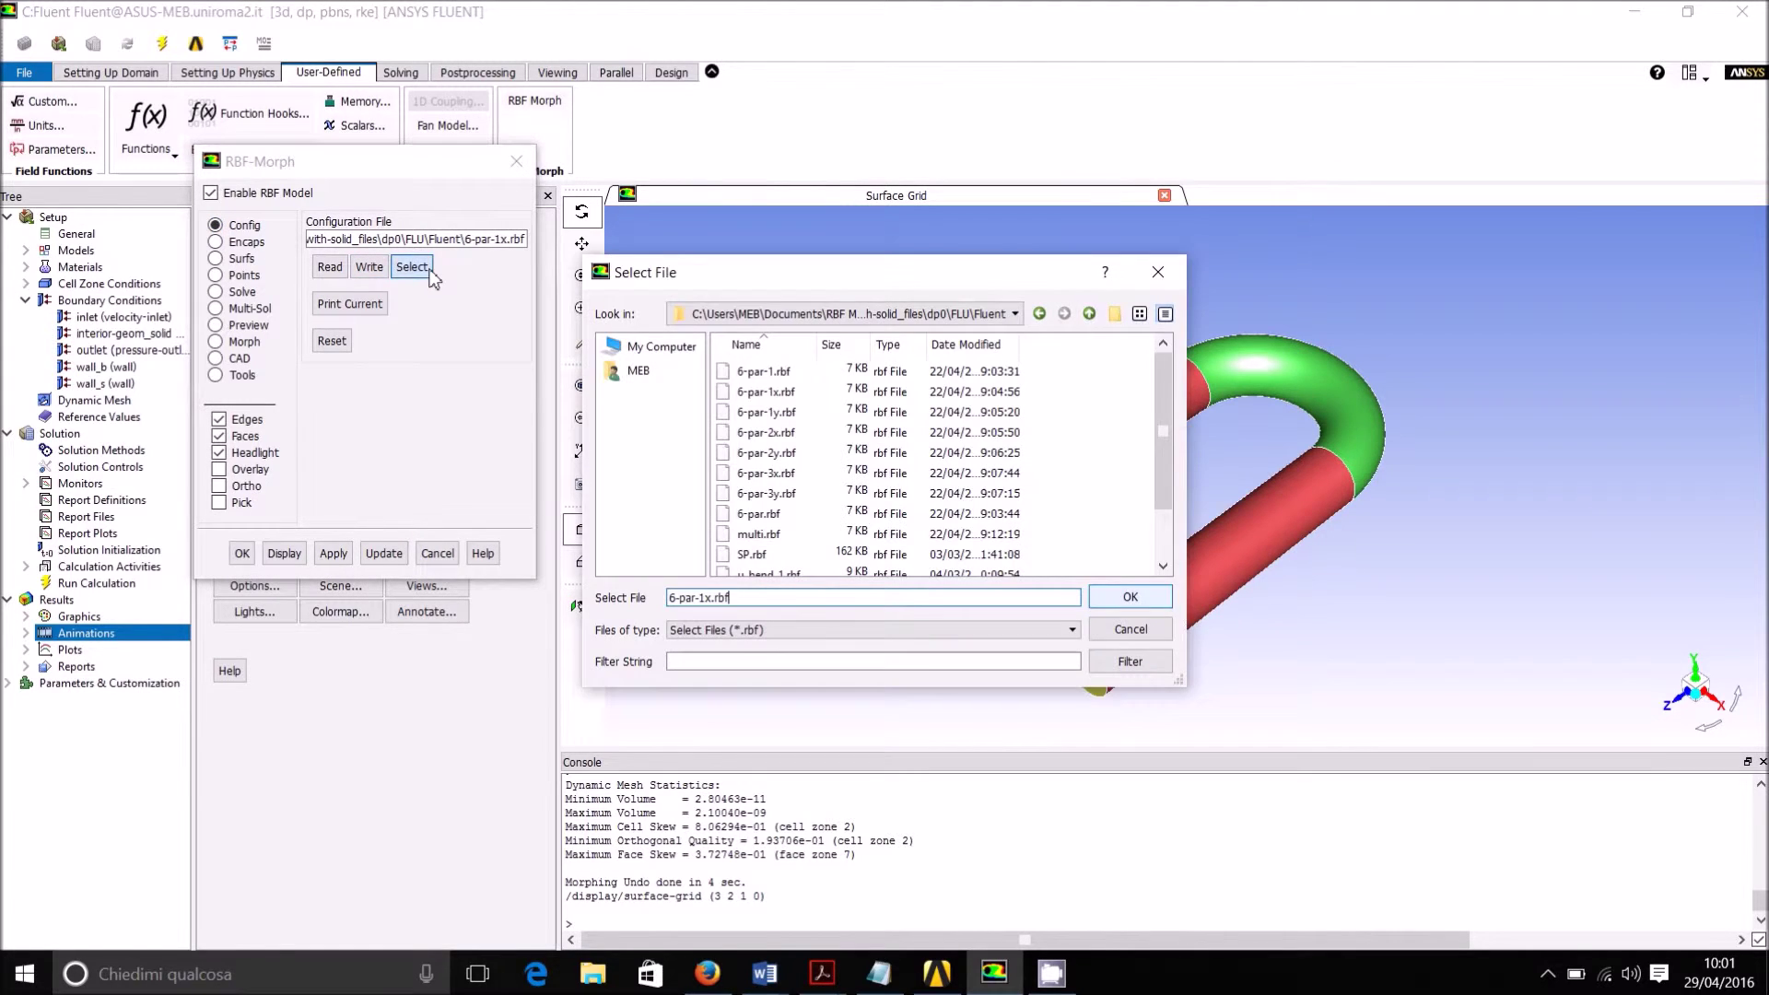
click(827, 538)
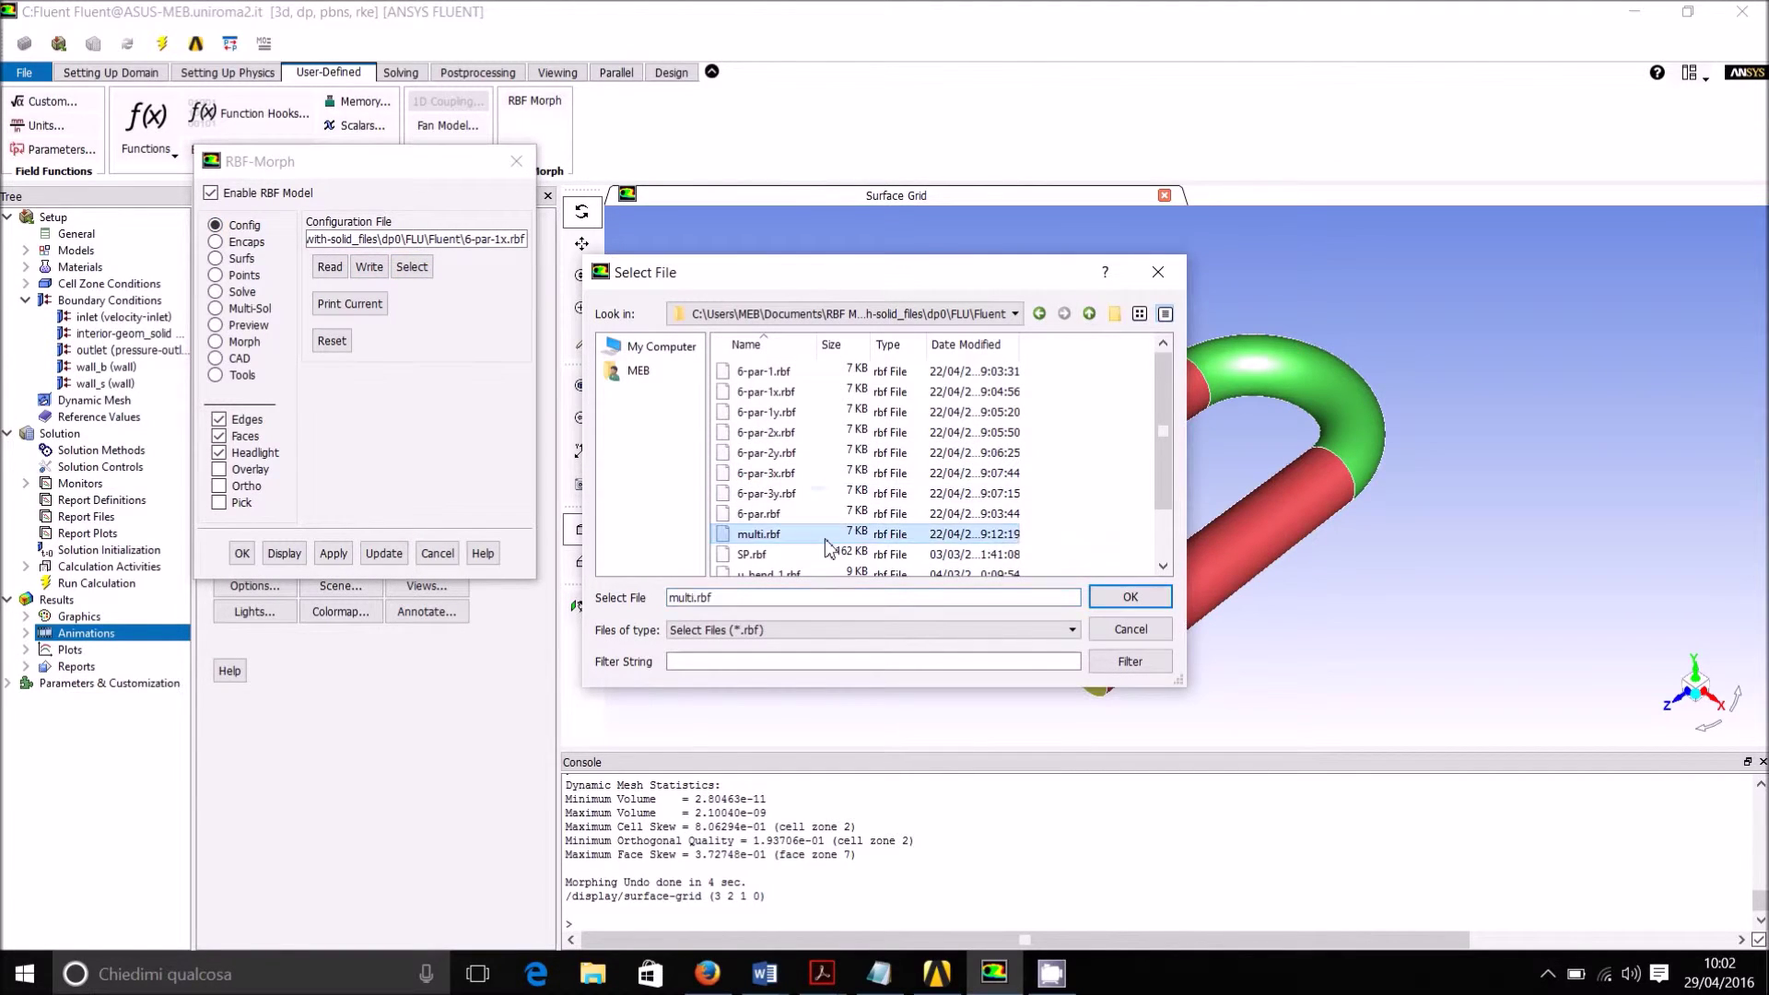
click(1118, 599)
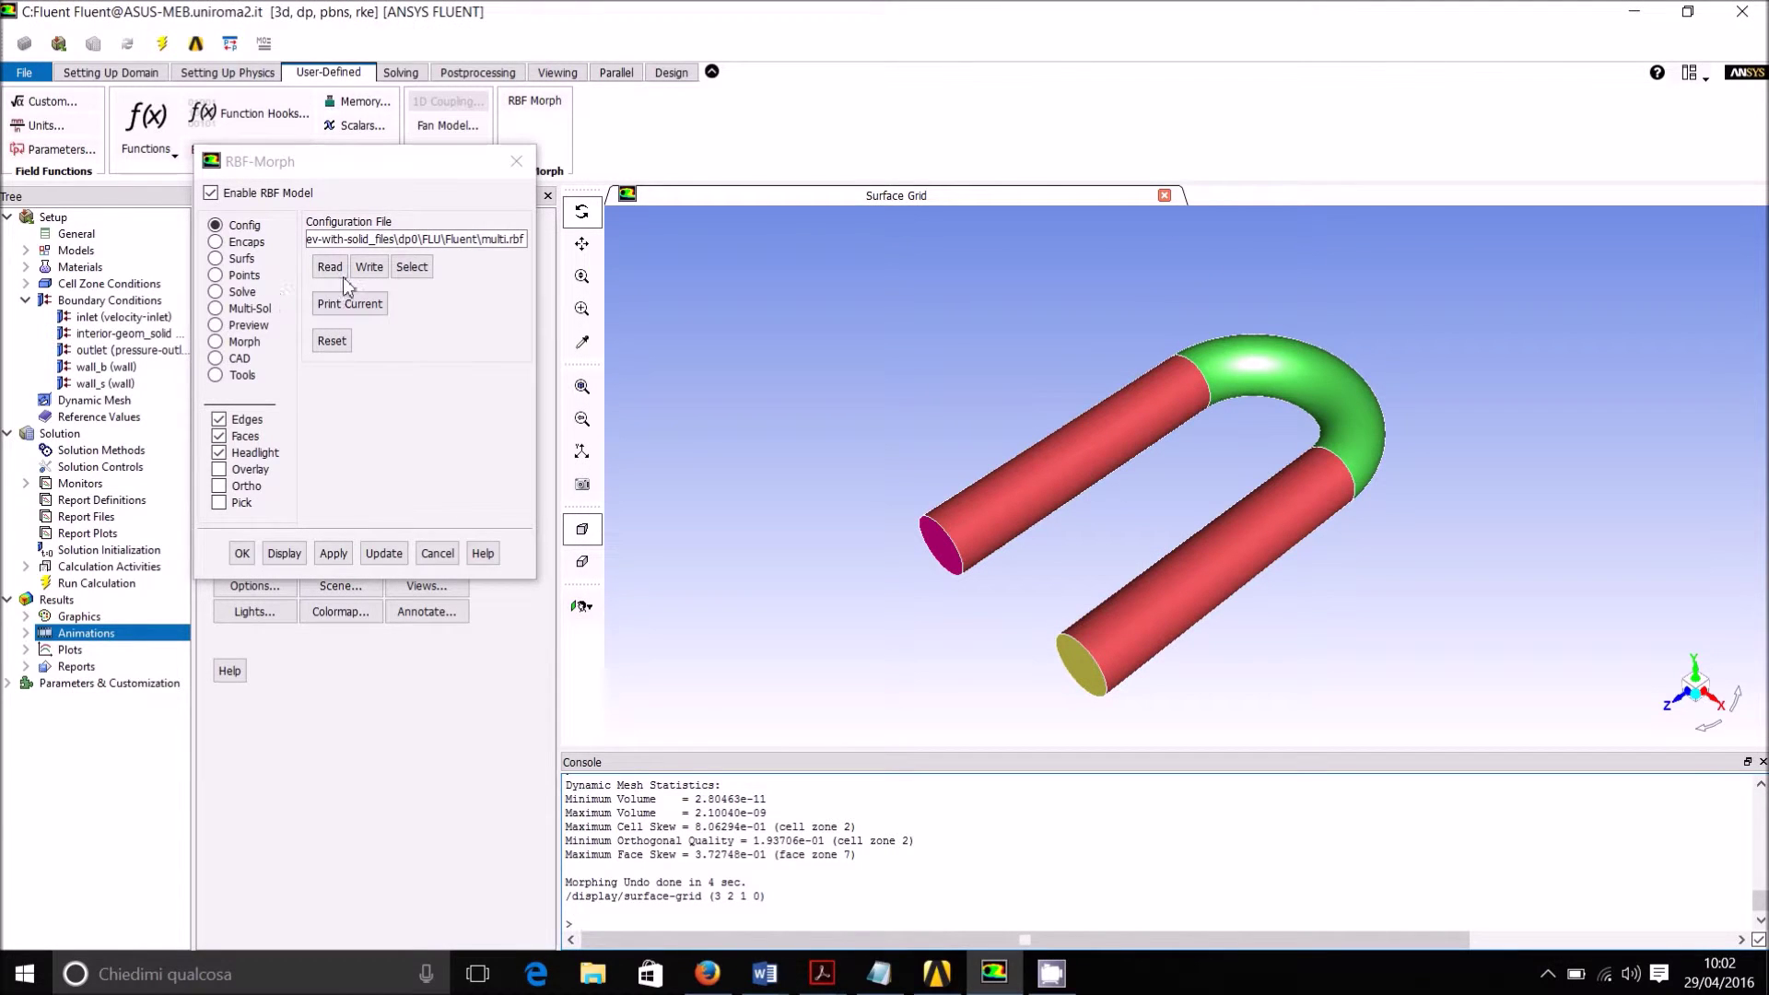
click(336, 273)
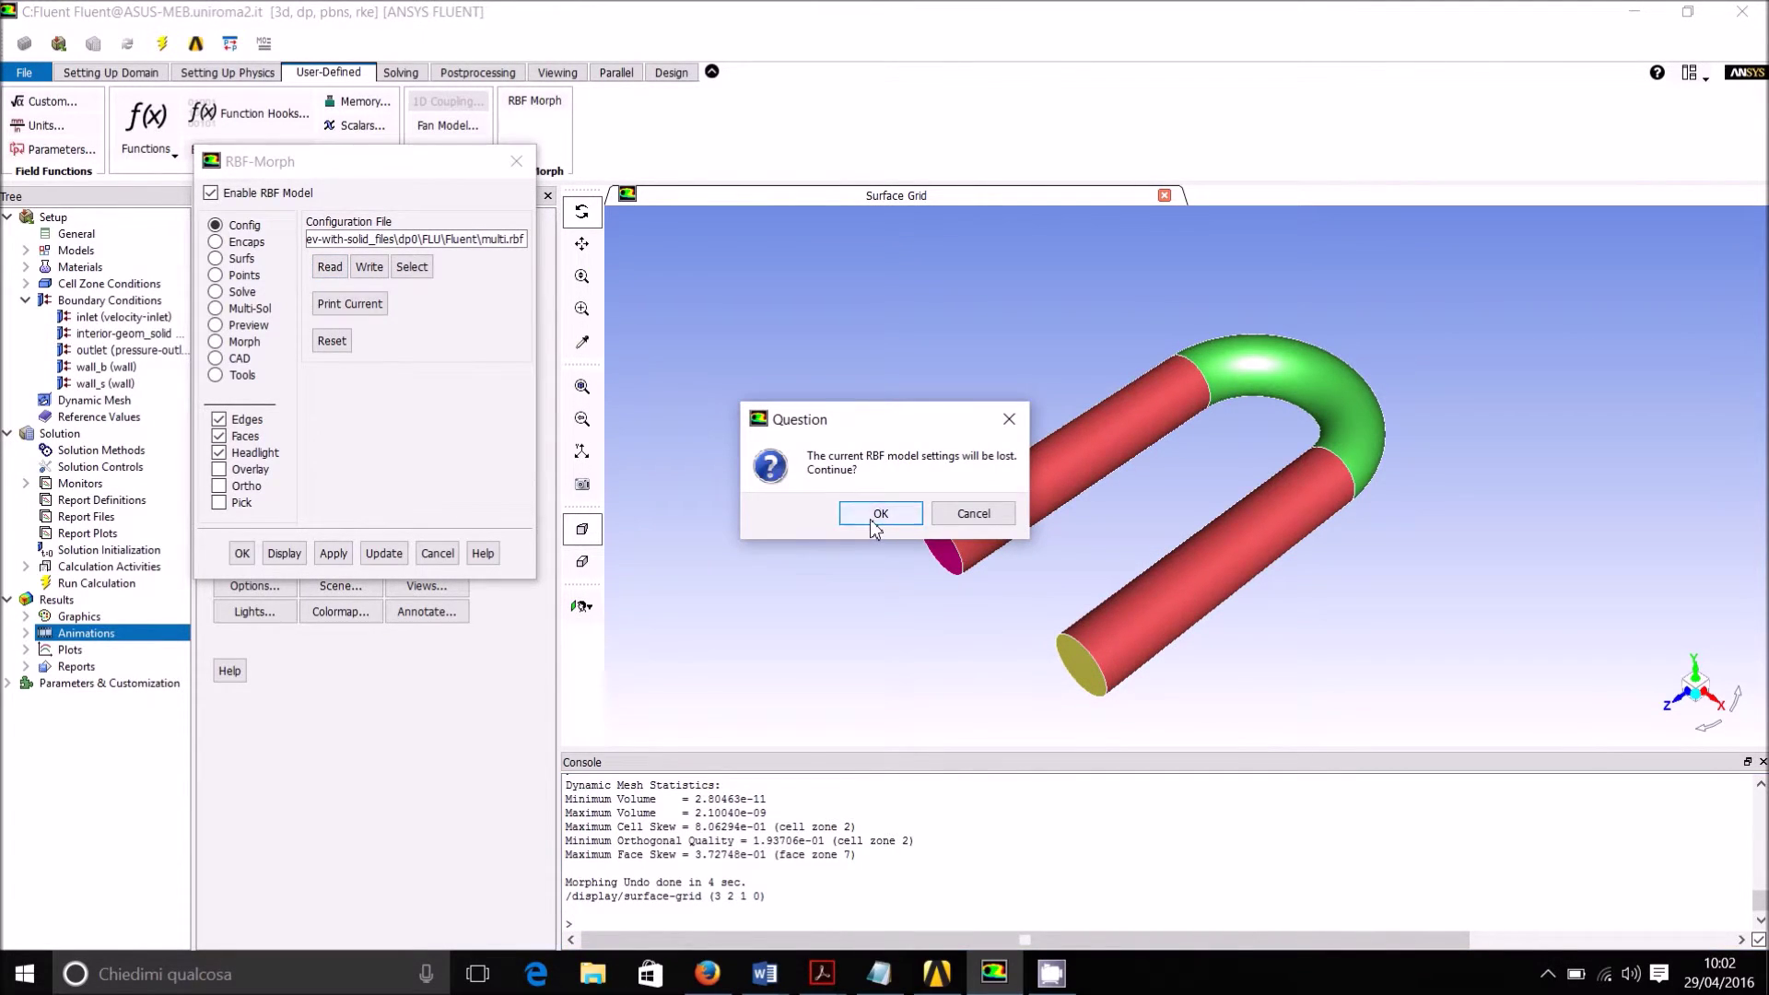
click(872, 518)
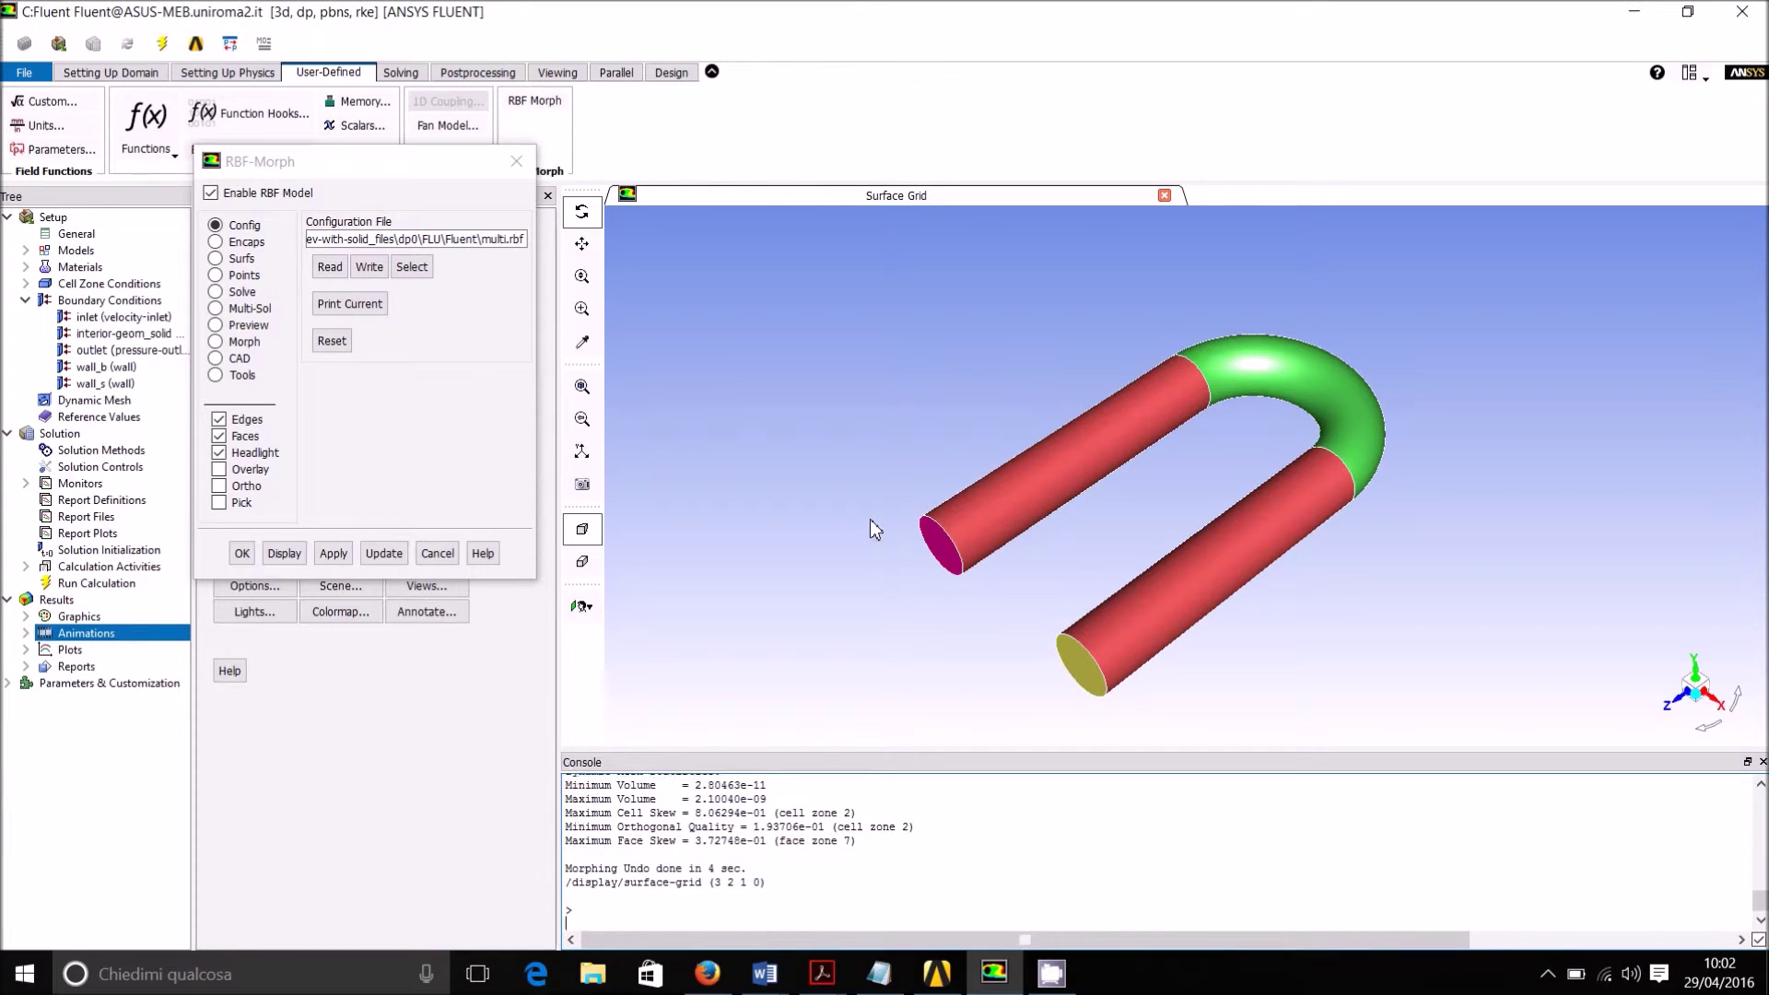
Step: In Multi-Sol, set the six 6-par solutions at amplifications 2/-2 and apply
click(254, 312)
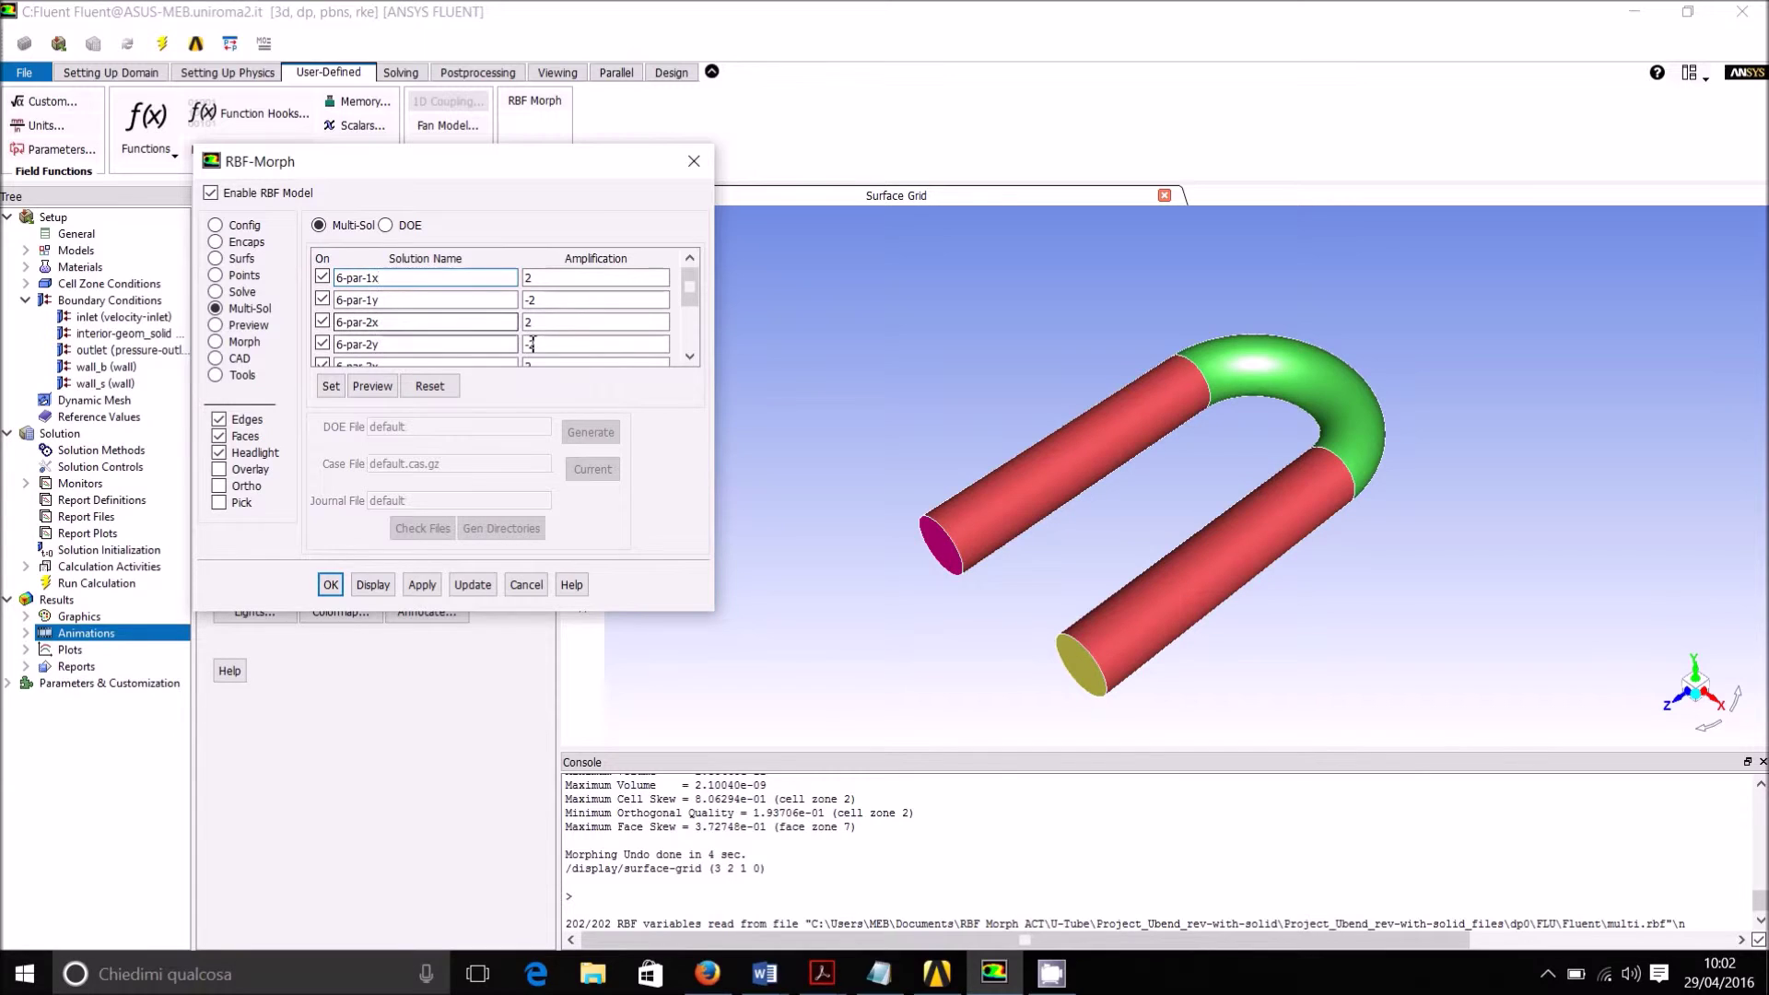
scroll(689, 351, down, 2)
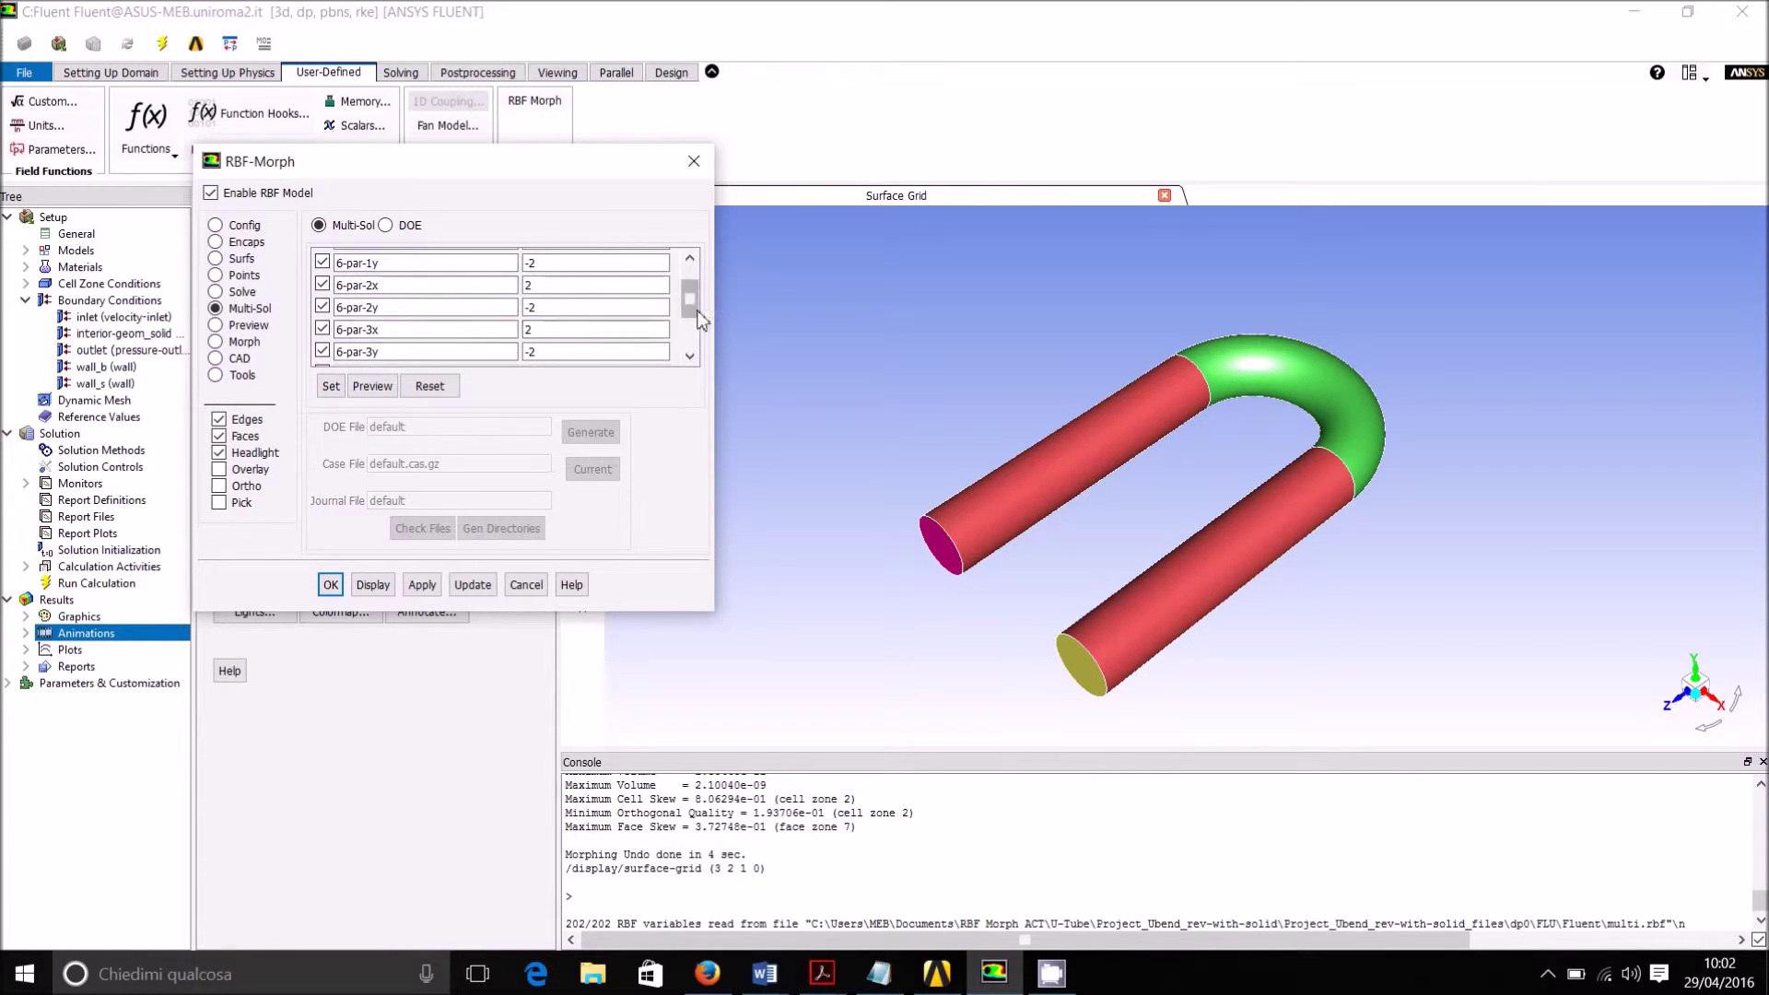
drag(695, 314, 696, 310)
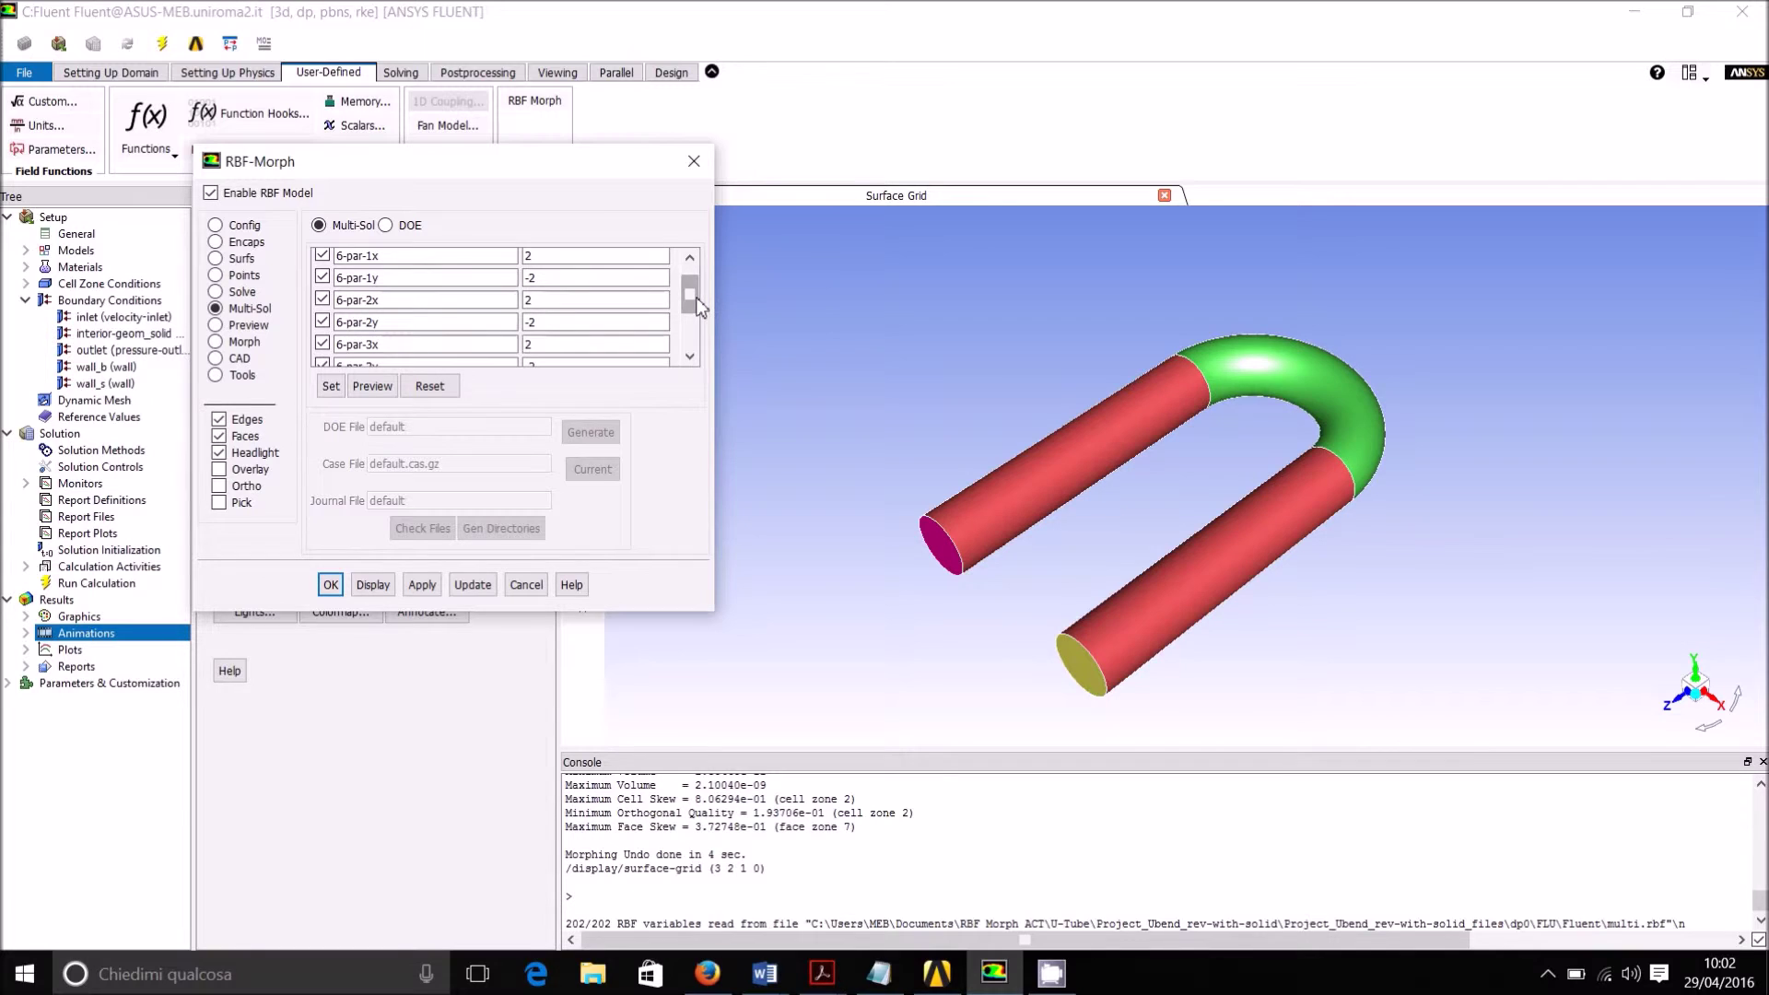
drag(698, 306, 698, 343)
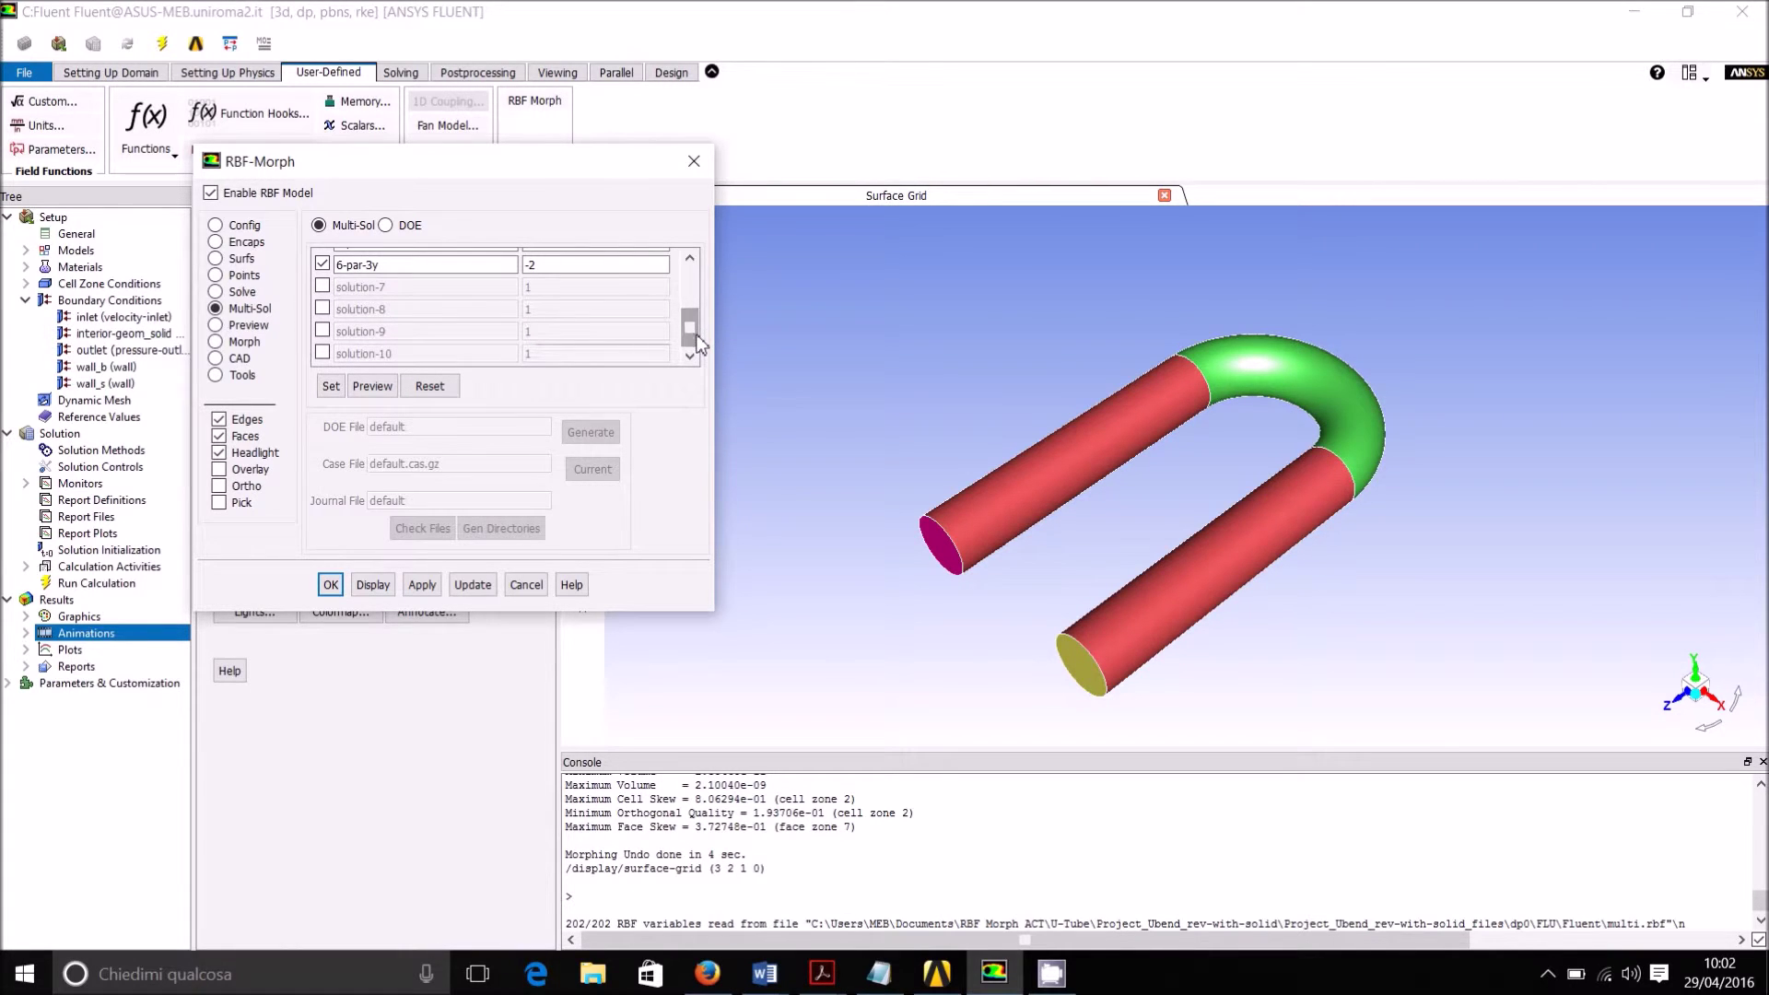
click(329, 387)
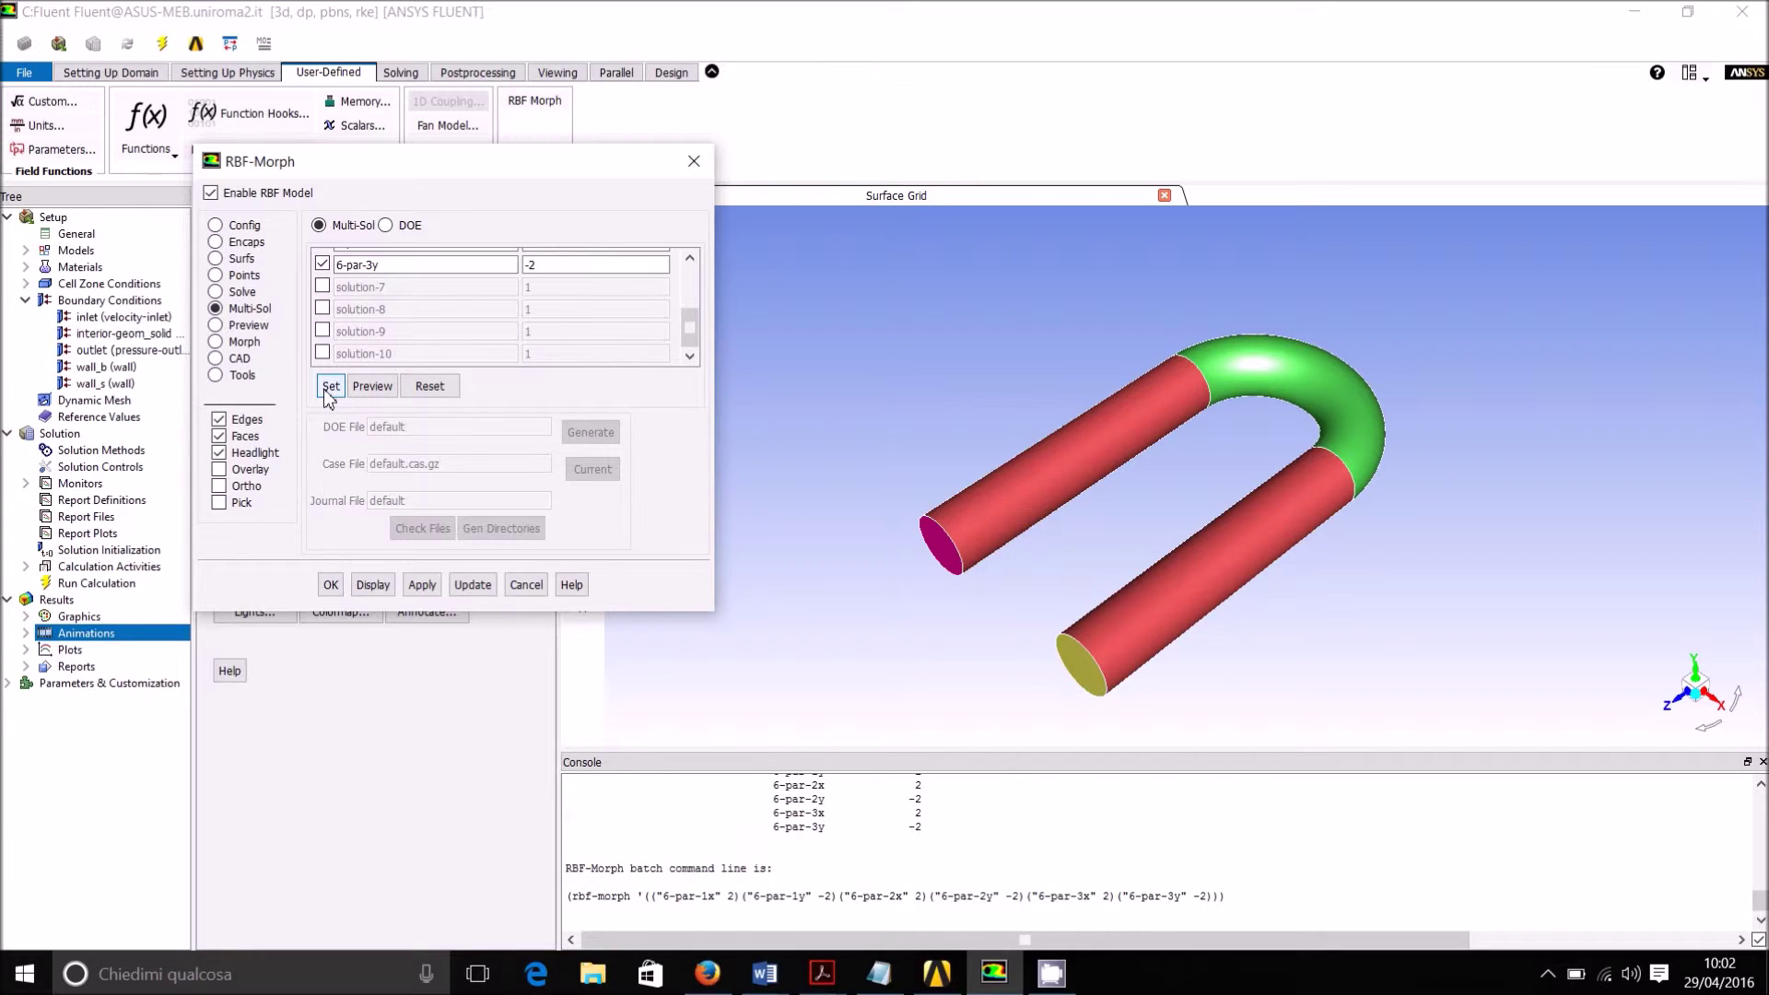
Step: Morph the U-bend with the combined multi-sol, orbit to inspect the bend, then undo
click(245, 348)
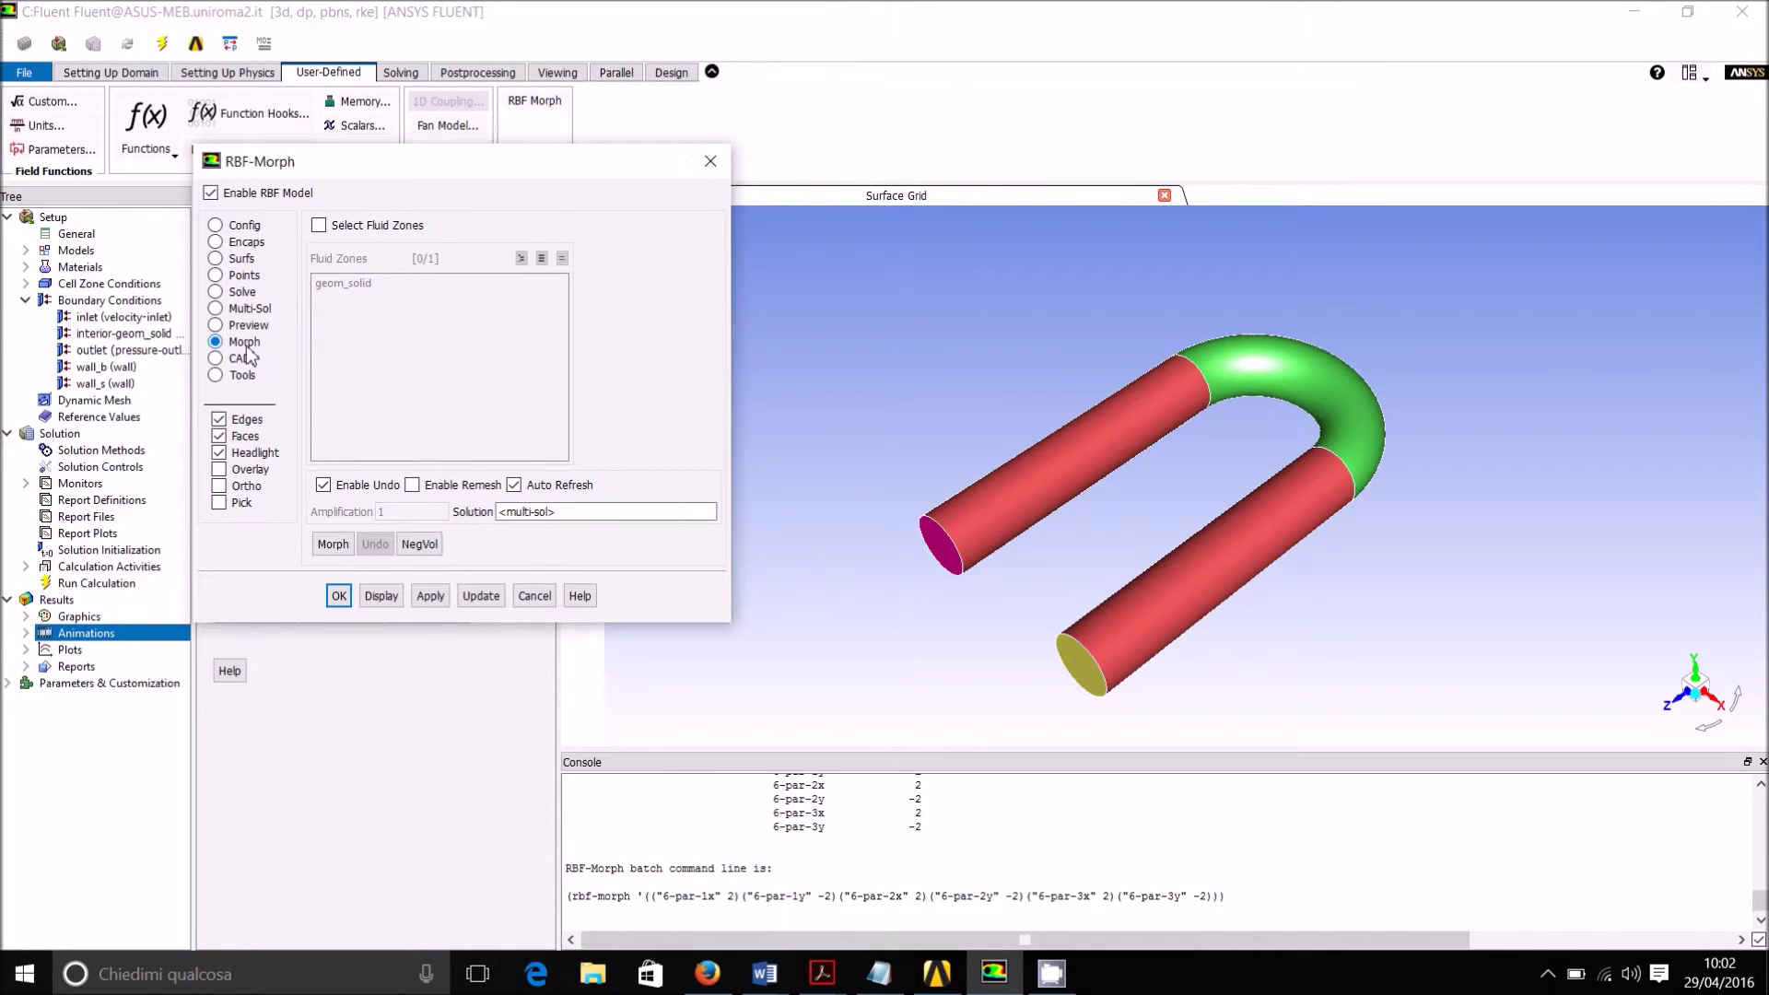
click(331, 545)
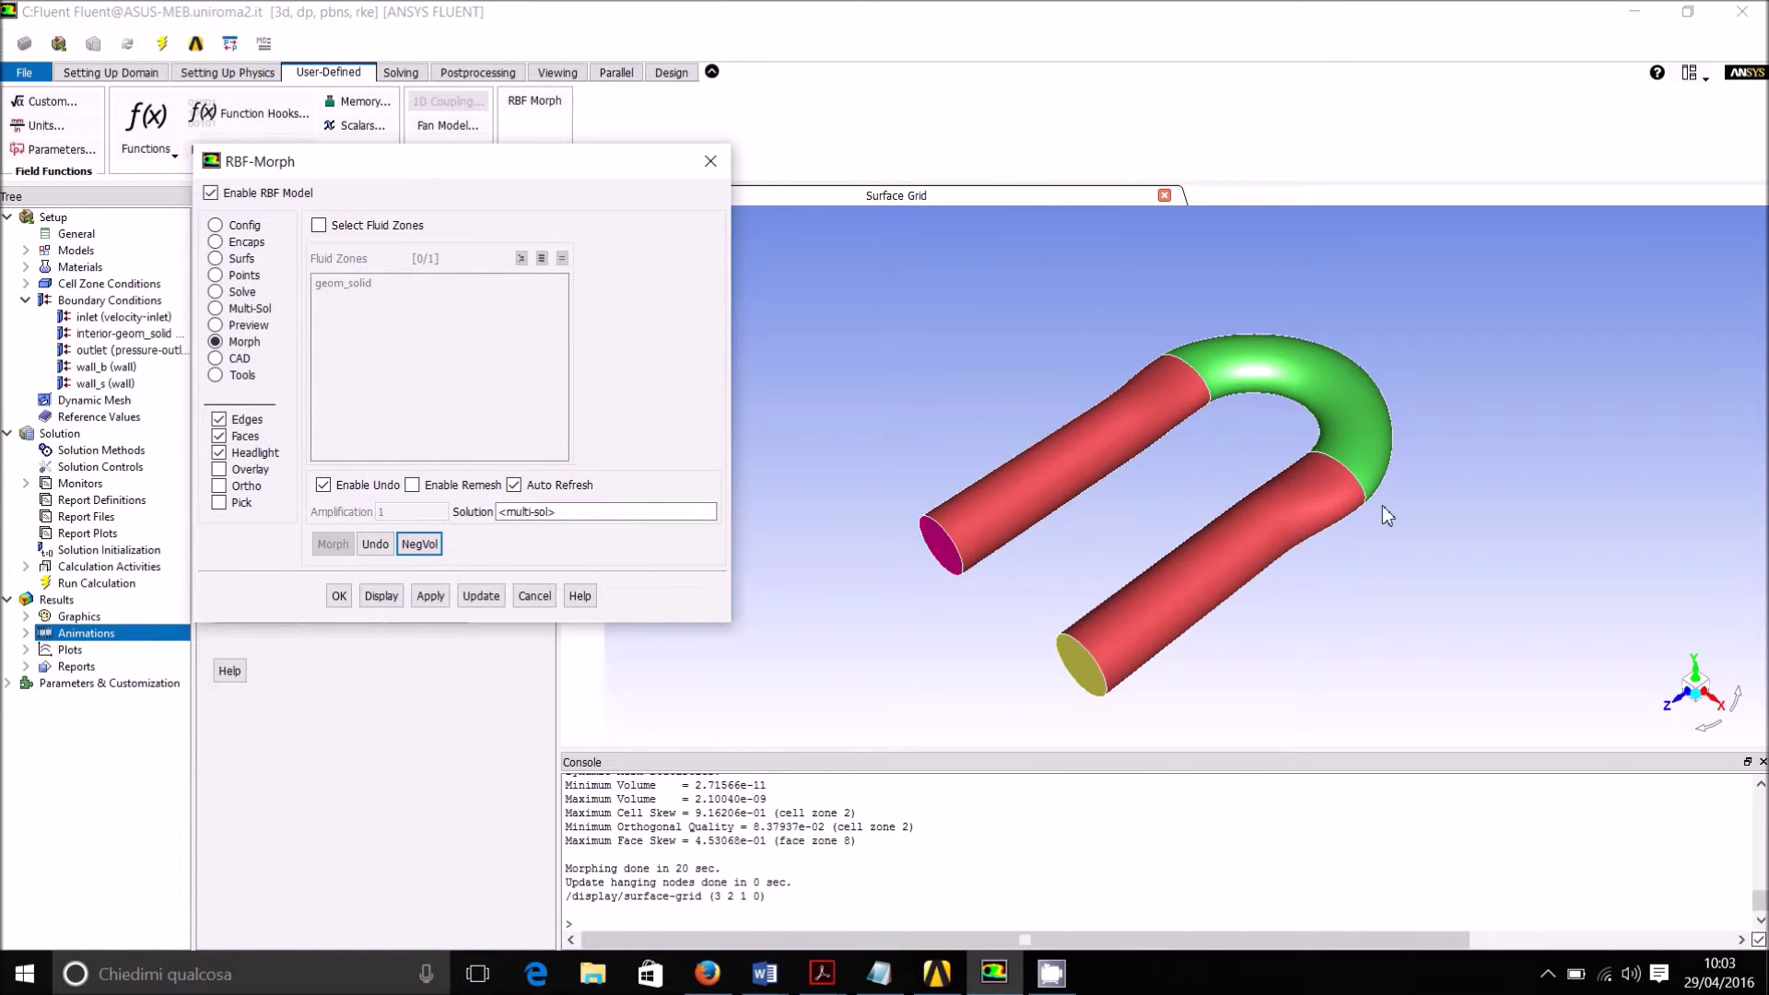
drag(1385, 514, 1175, 617)
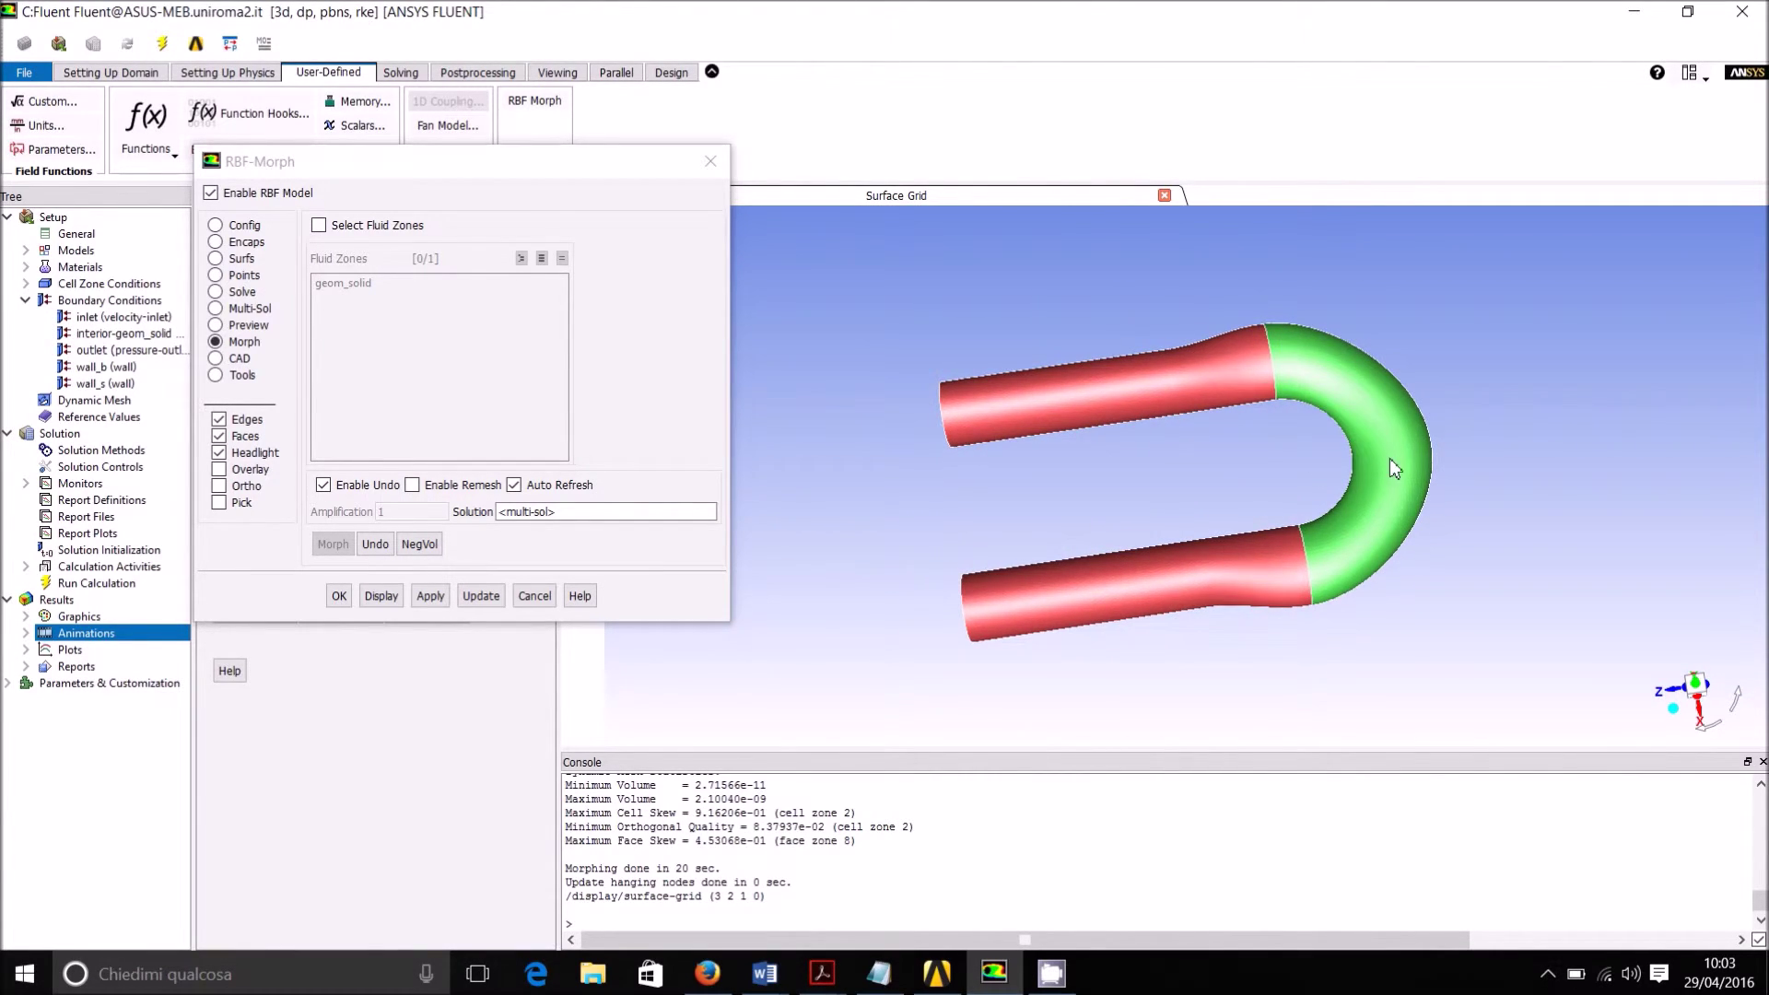
drag(1347, 582, 1062, 441)
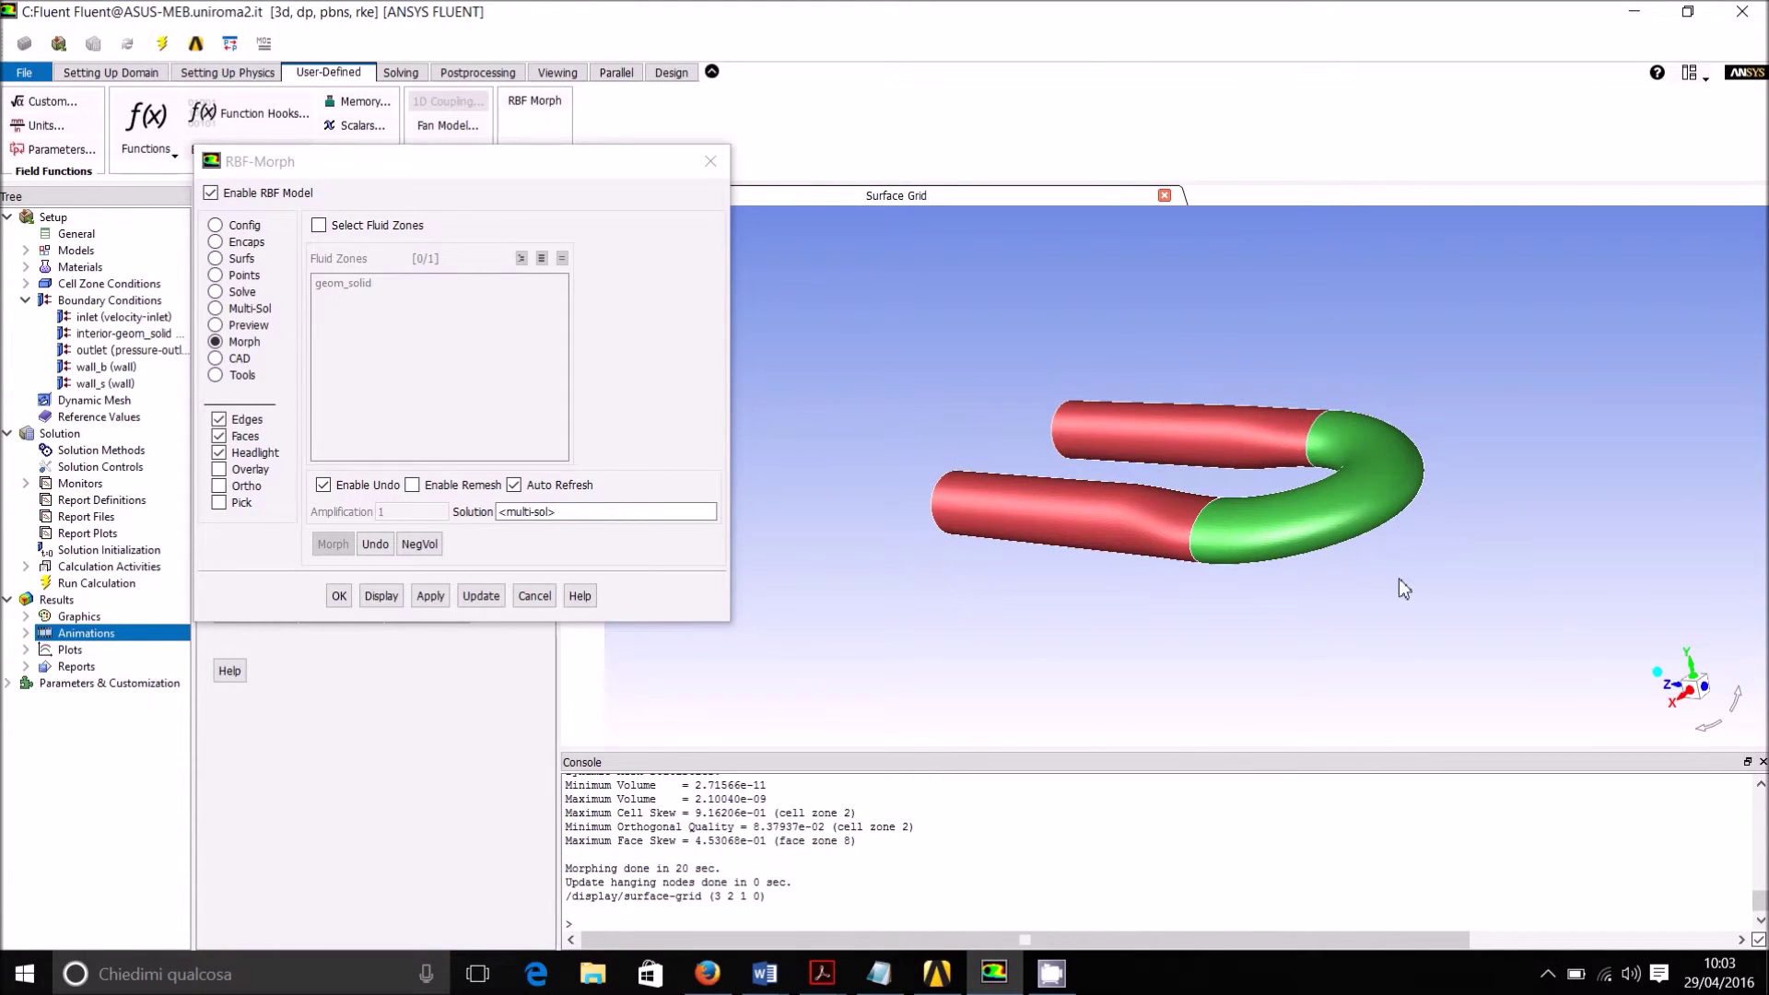
drag(1399, 581, 1535, 604)
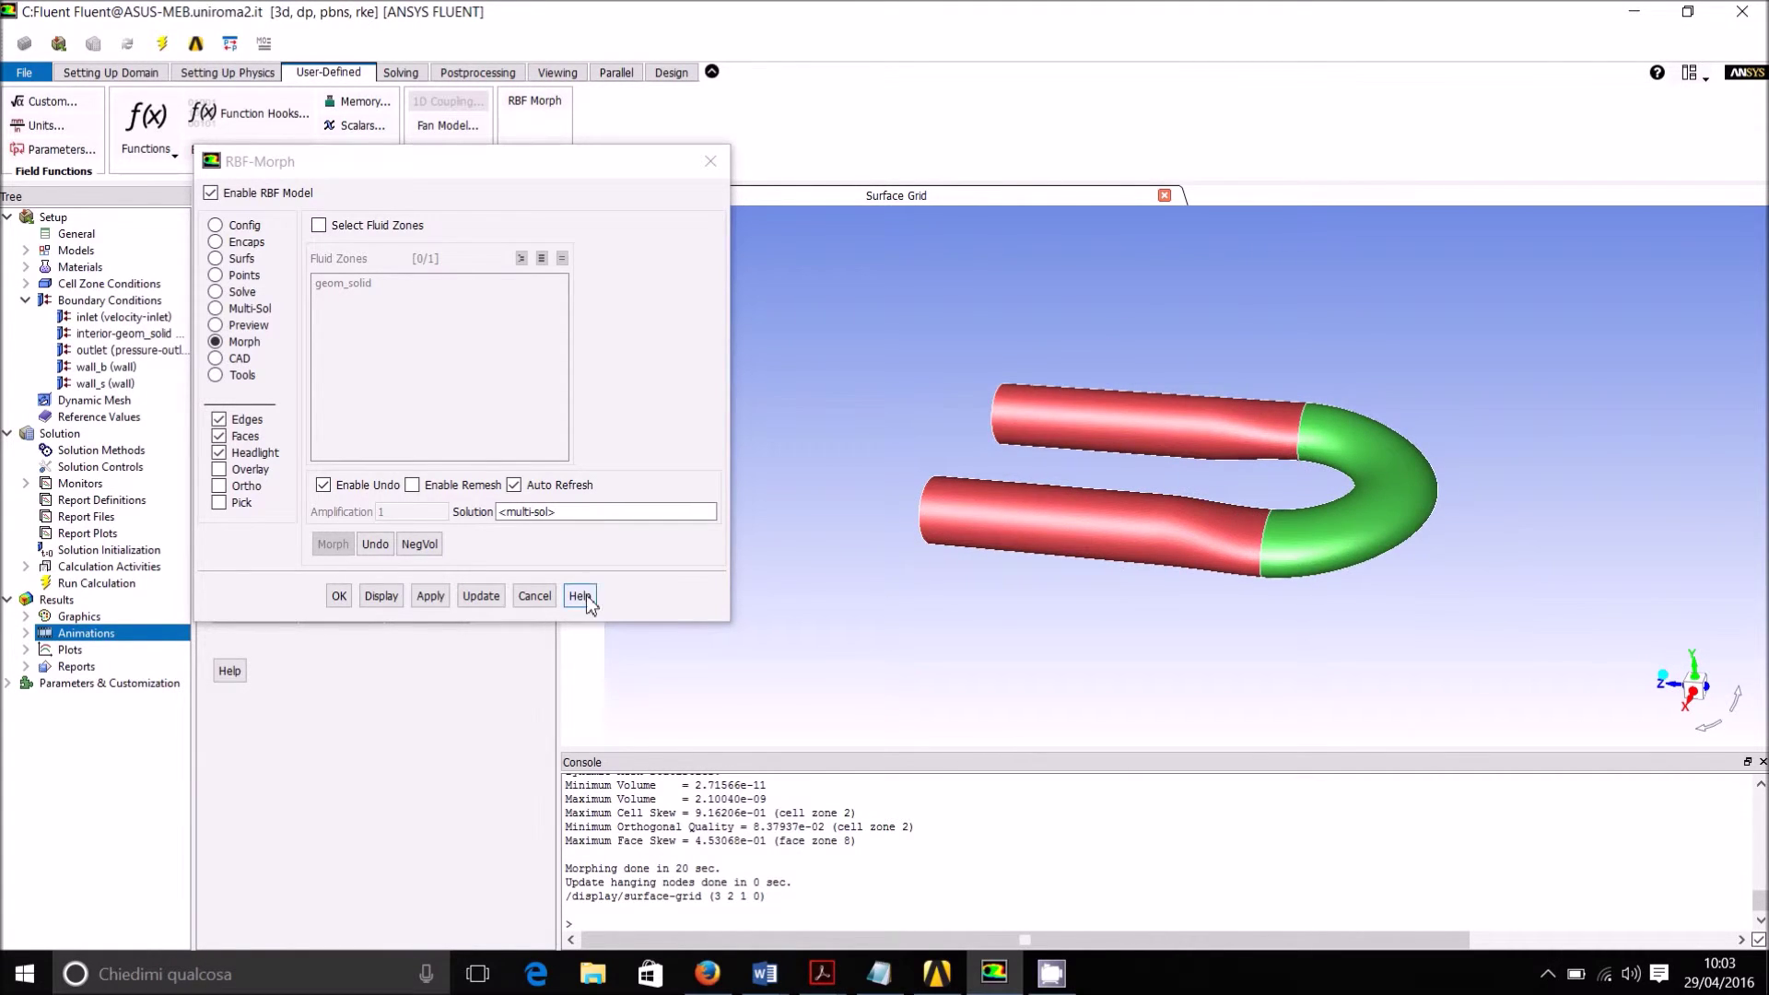
click(376, 547)
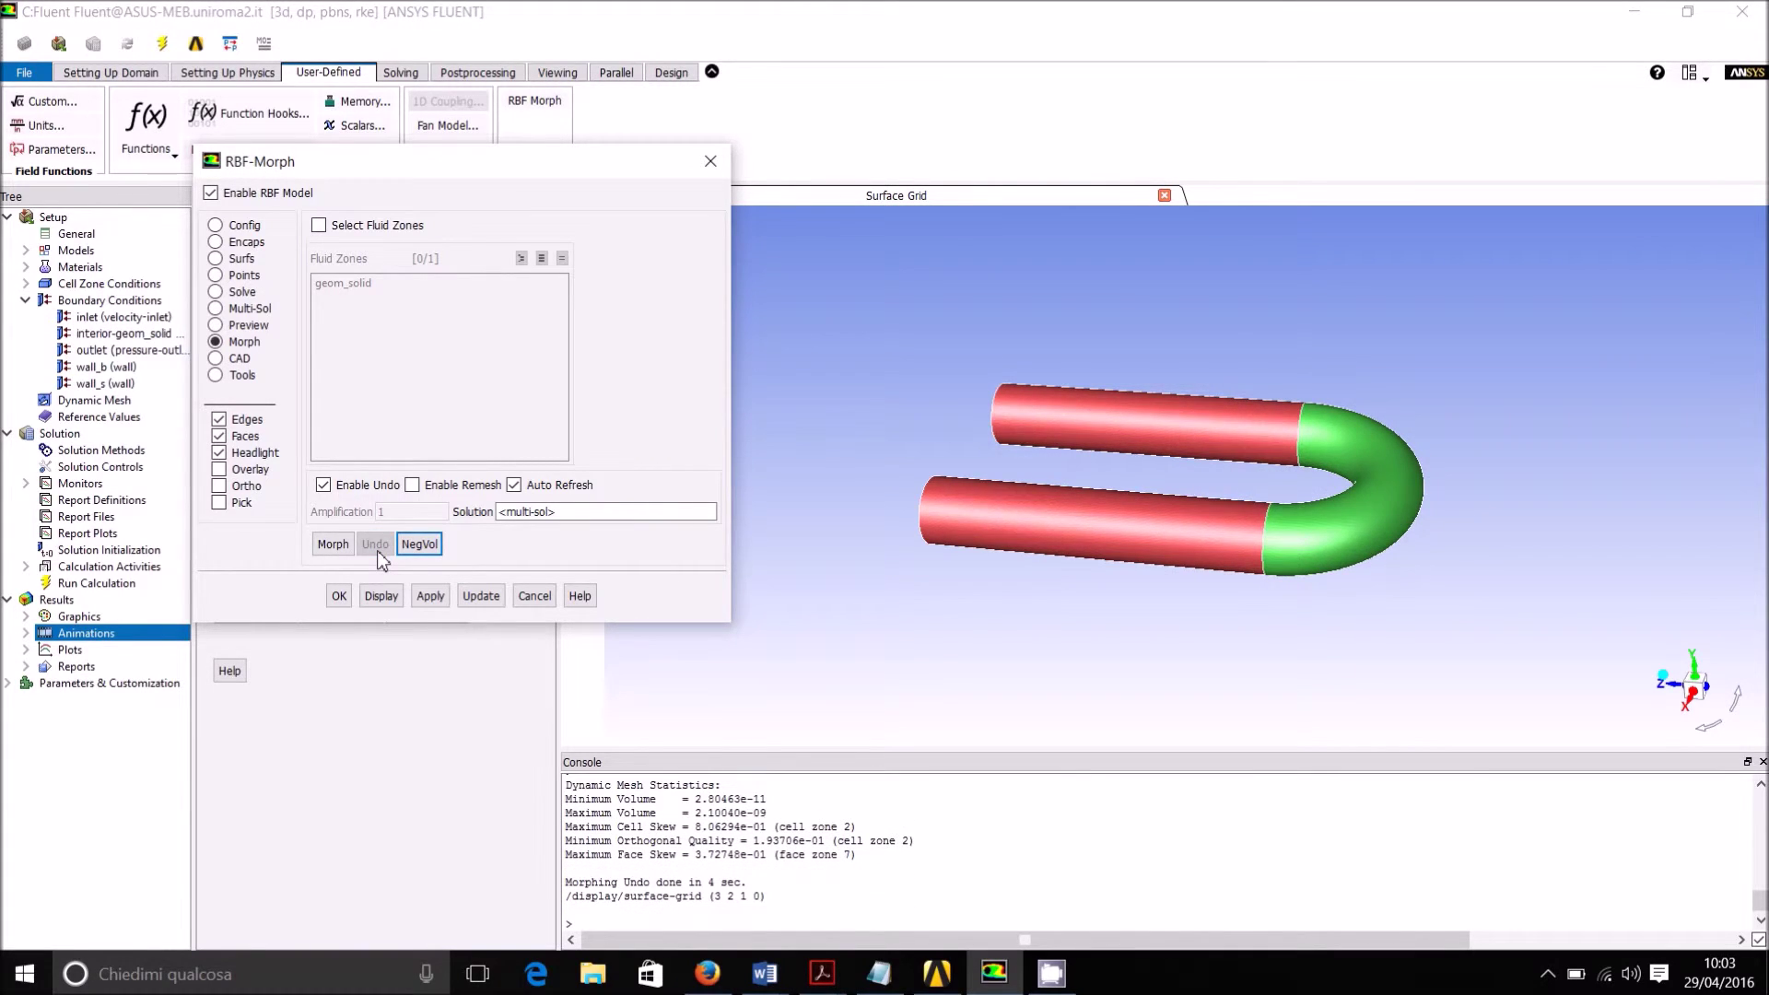
Step: In Multi-Sol, set 6-par-2x amplification to 4 and 6-par-1x to 3
click(233, 312)
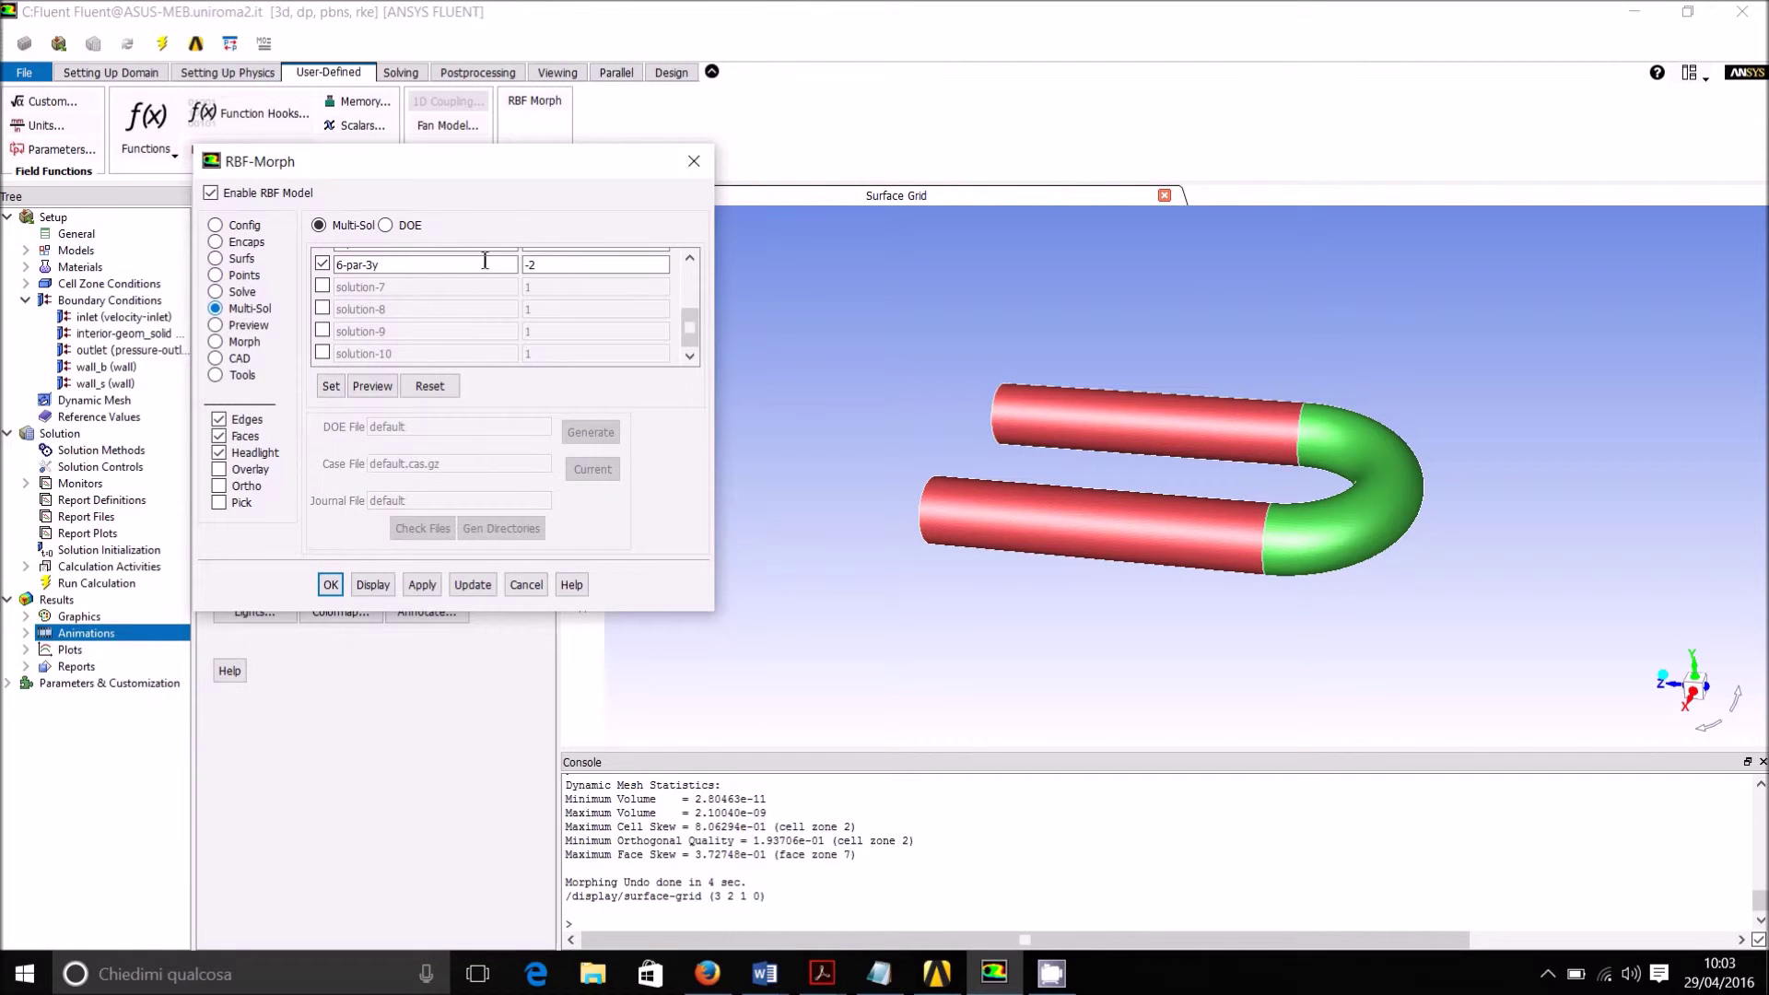
drag(694, 331, 691, 282)
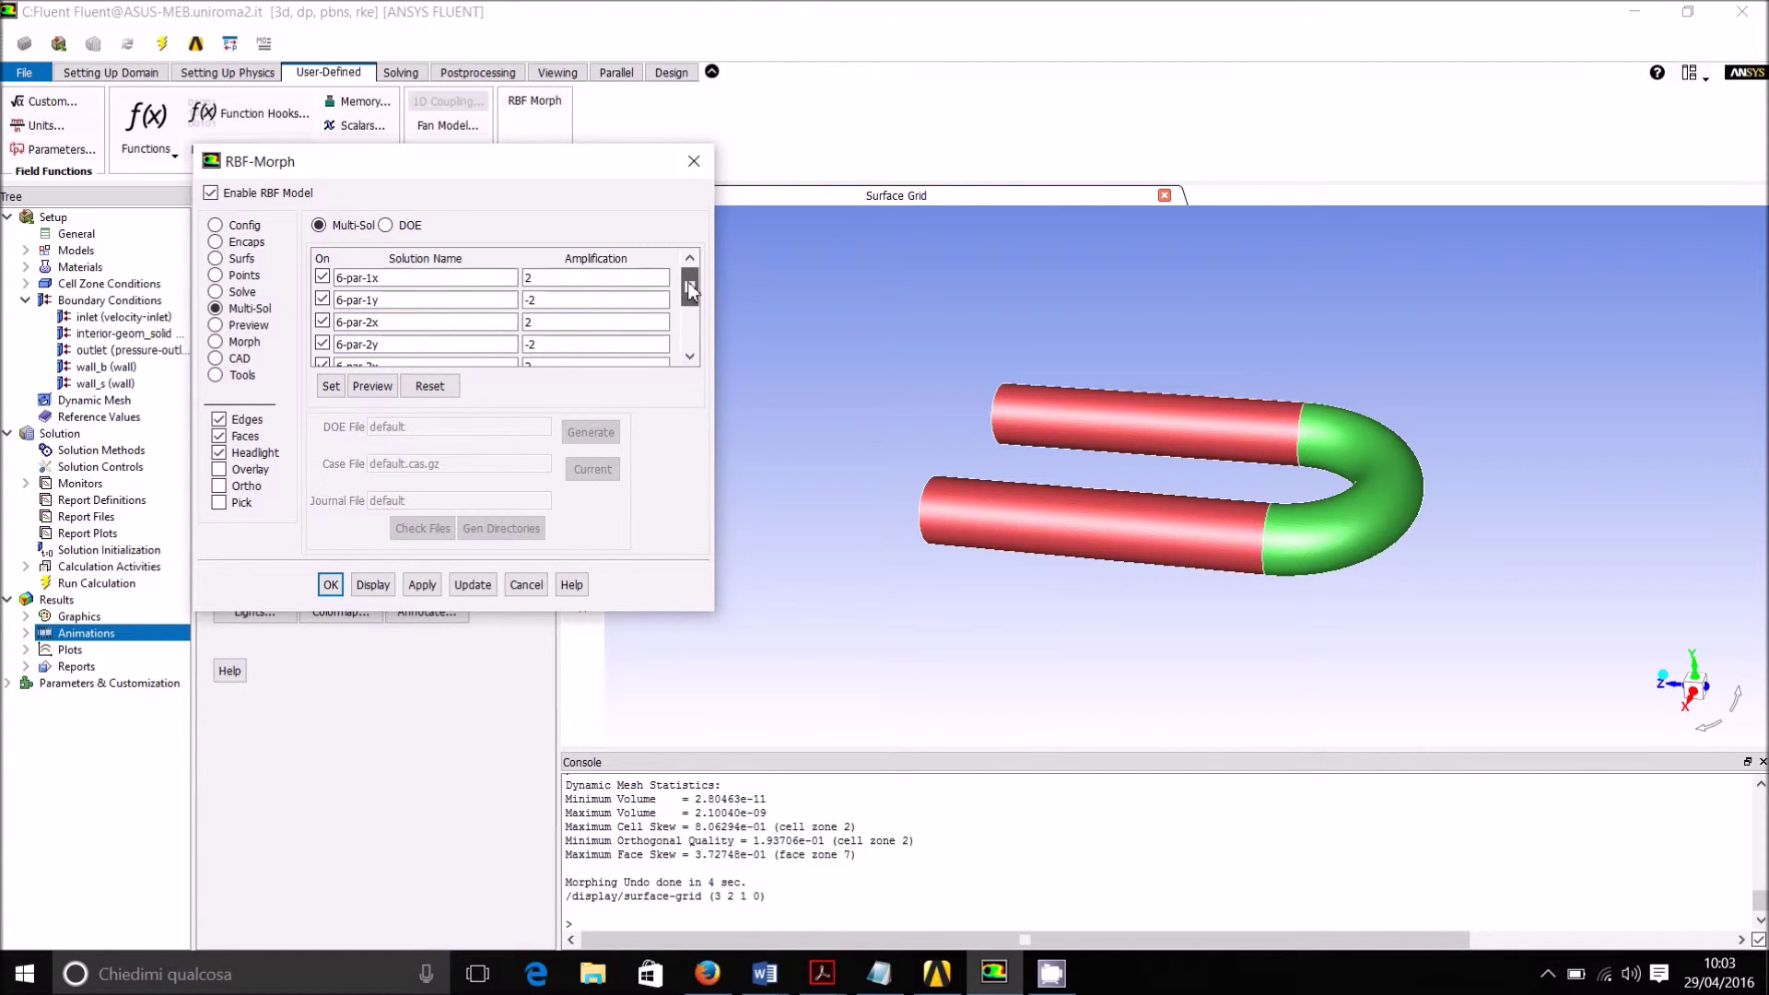
drag(691, 292, 690, 280)
double_click(546, 322)
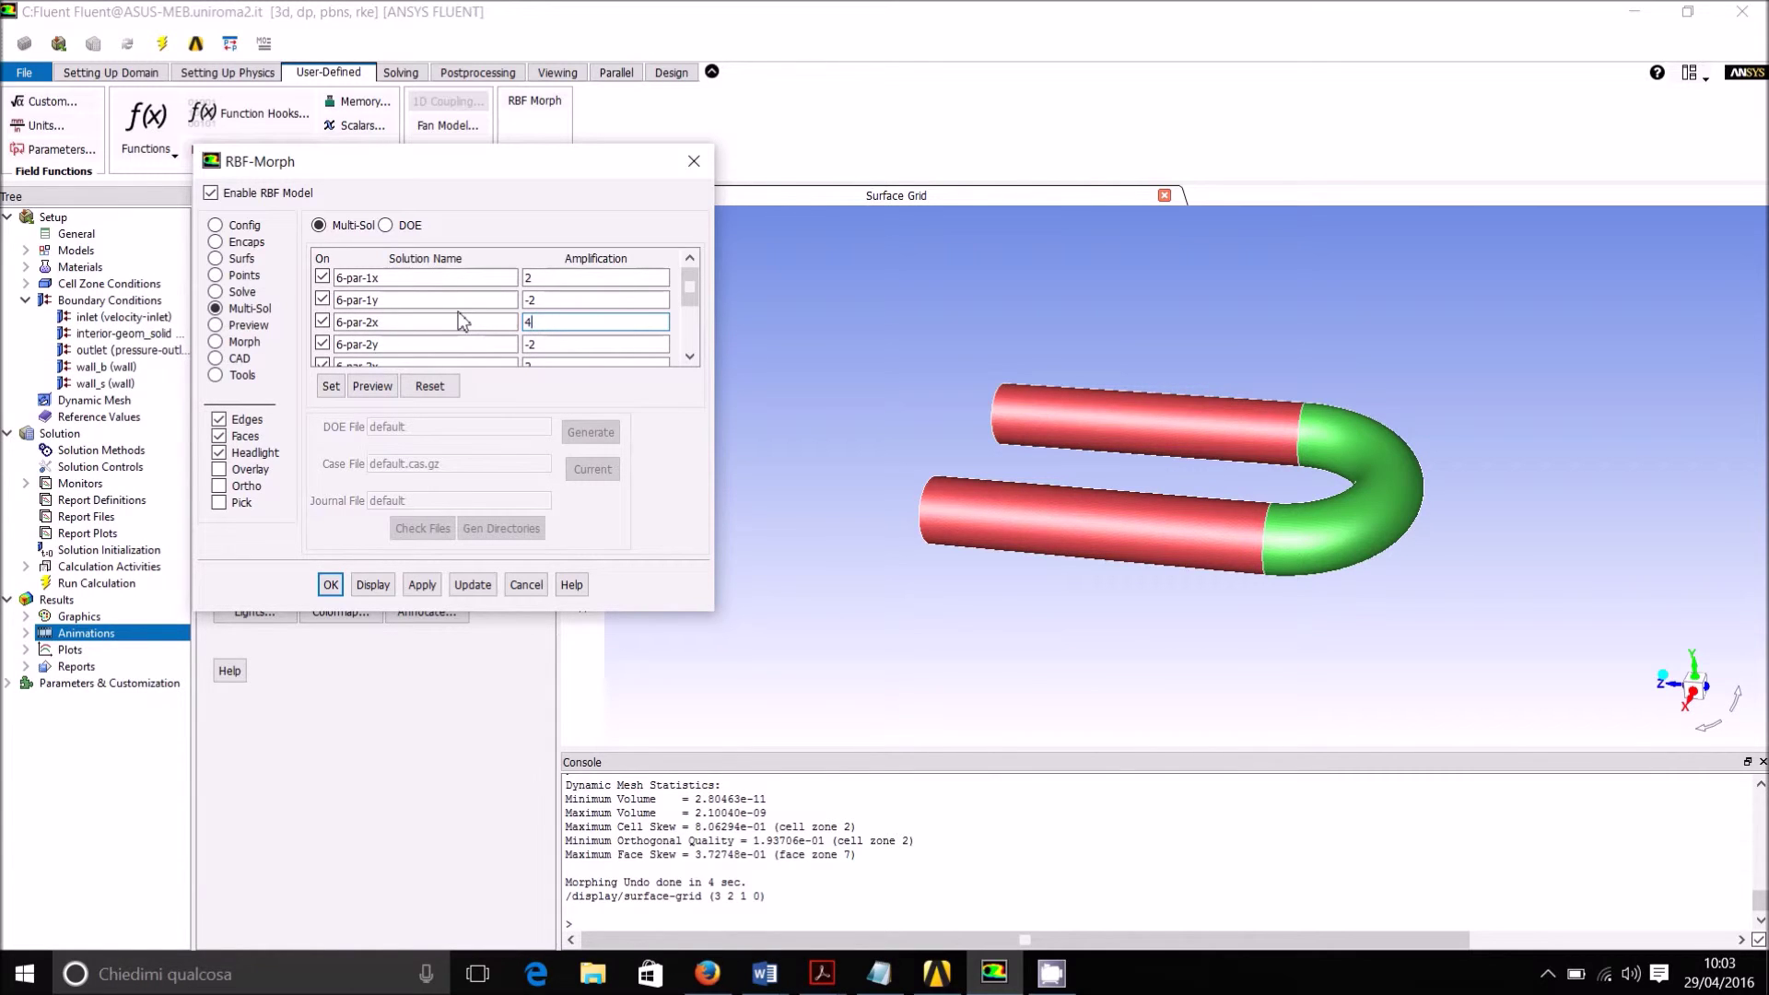
text(4)
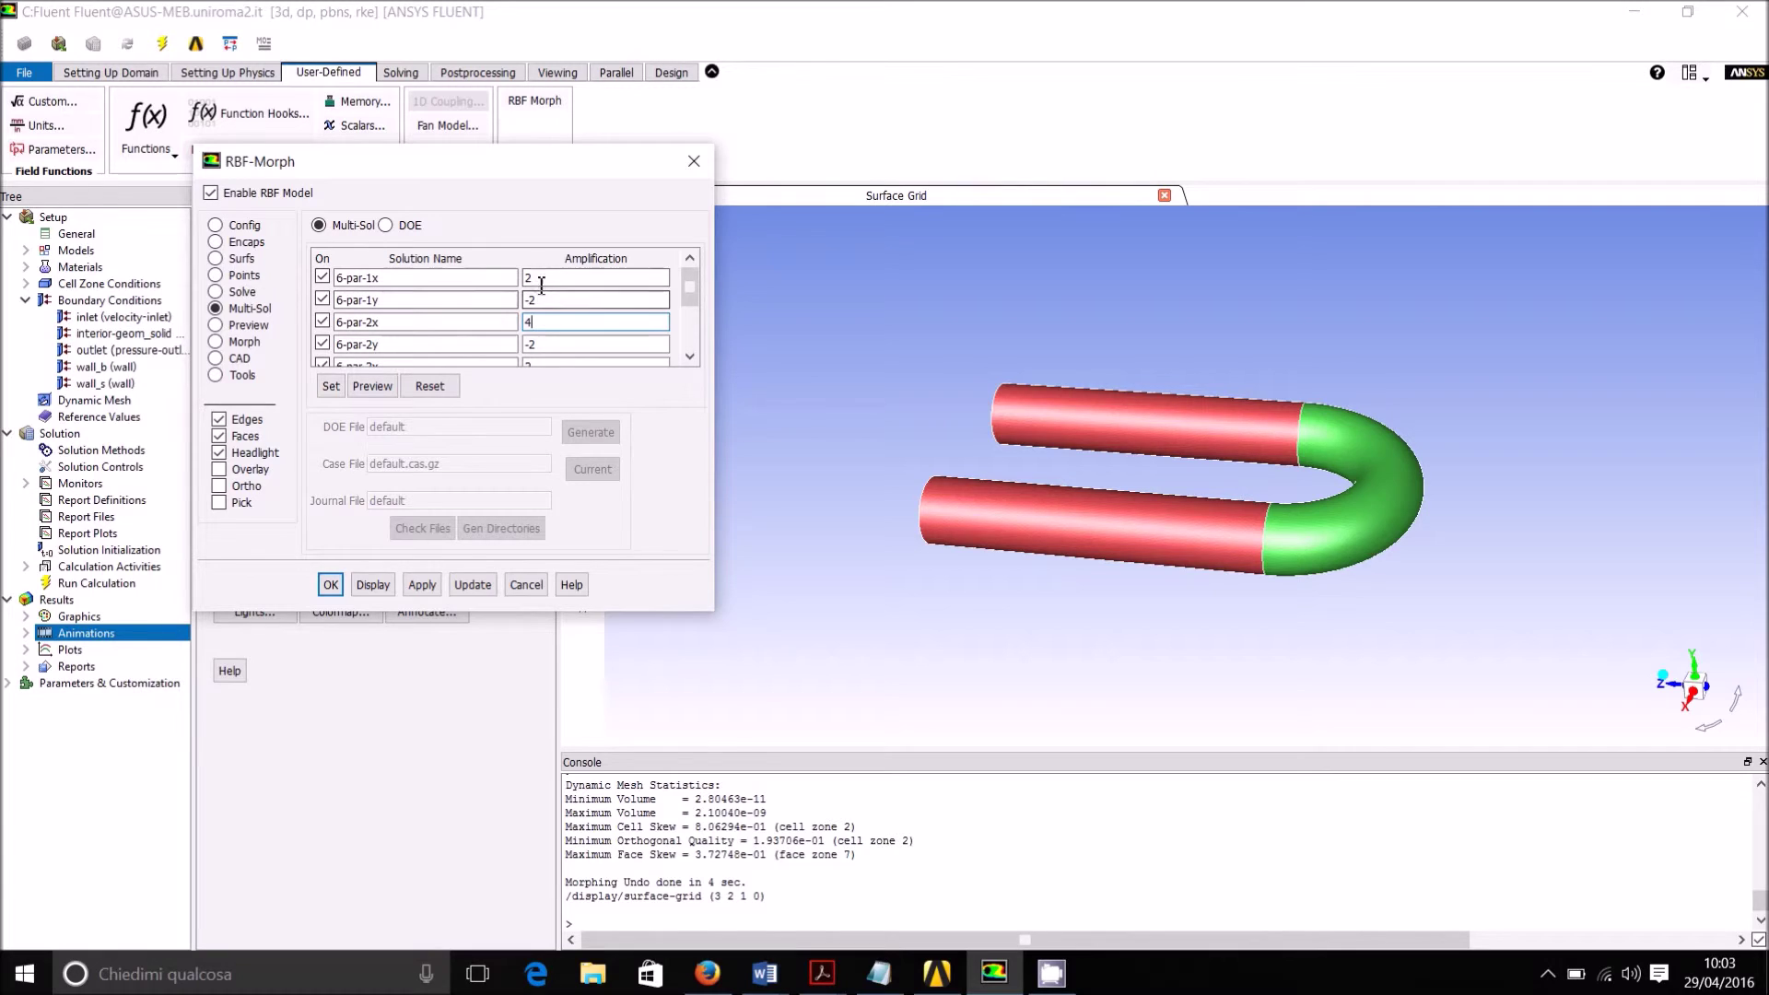
double_click(525, 277)
text(3)
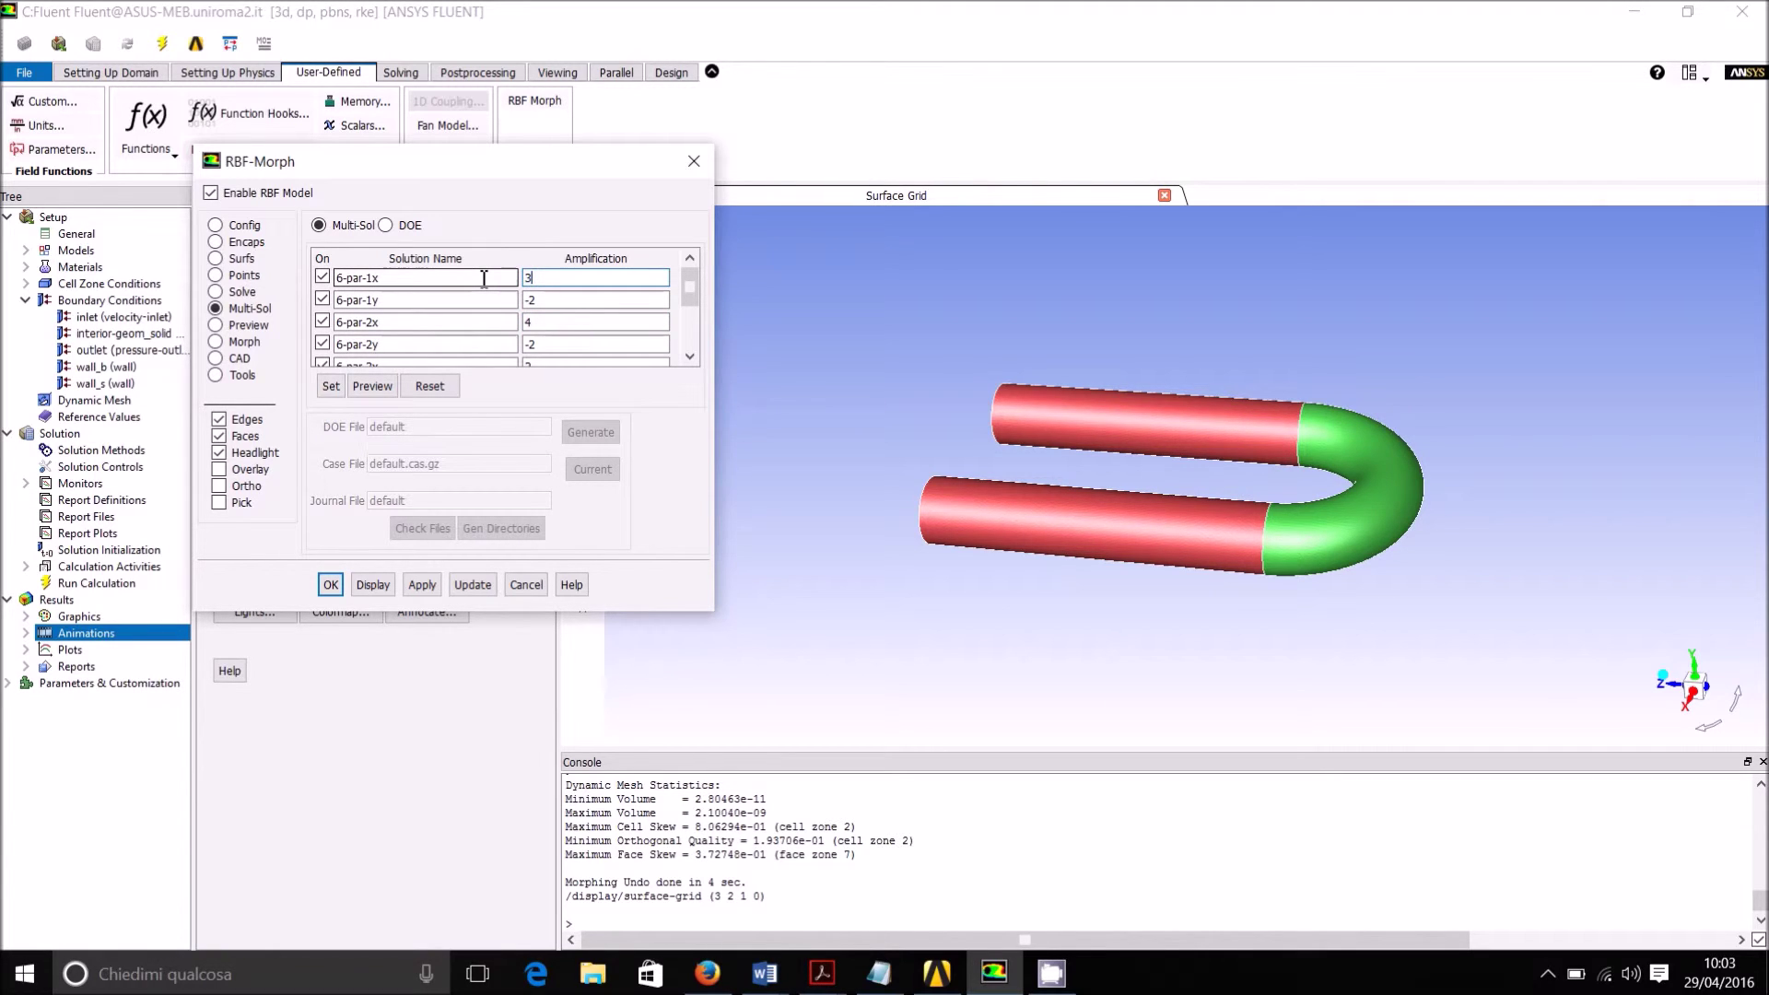
click(689, 356)
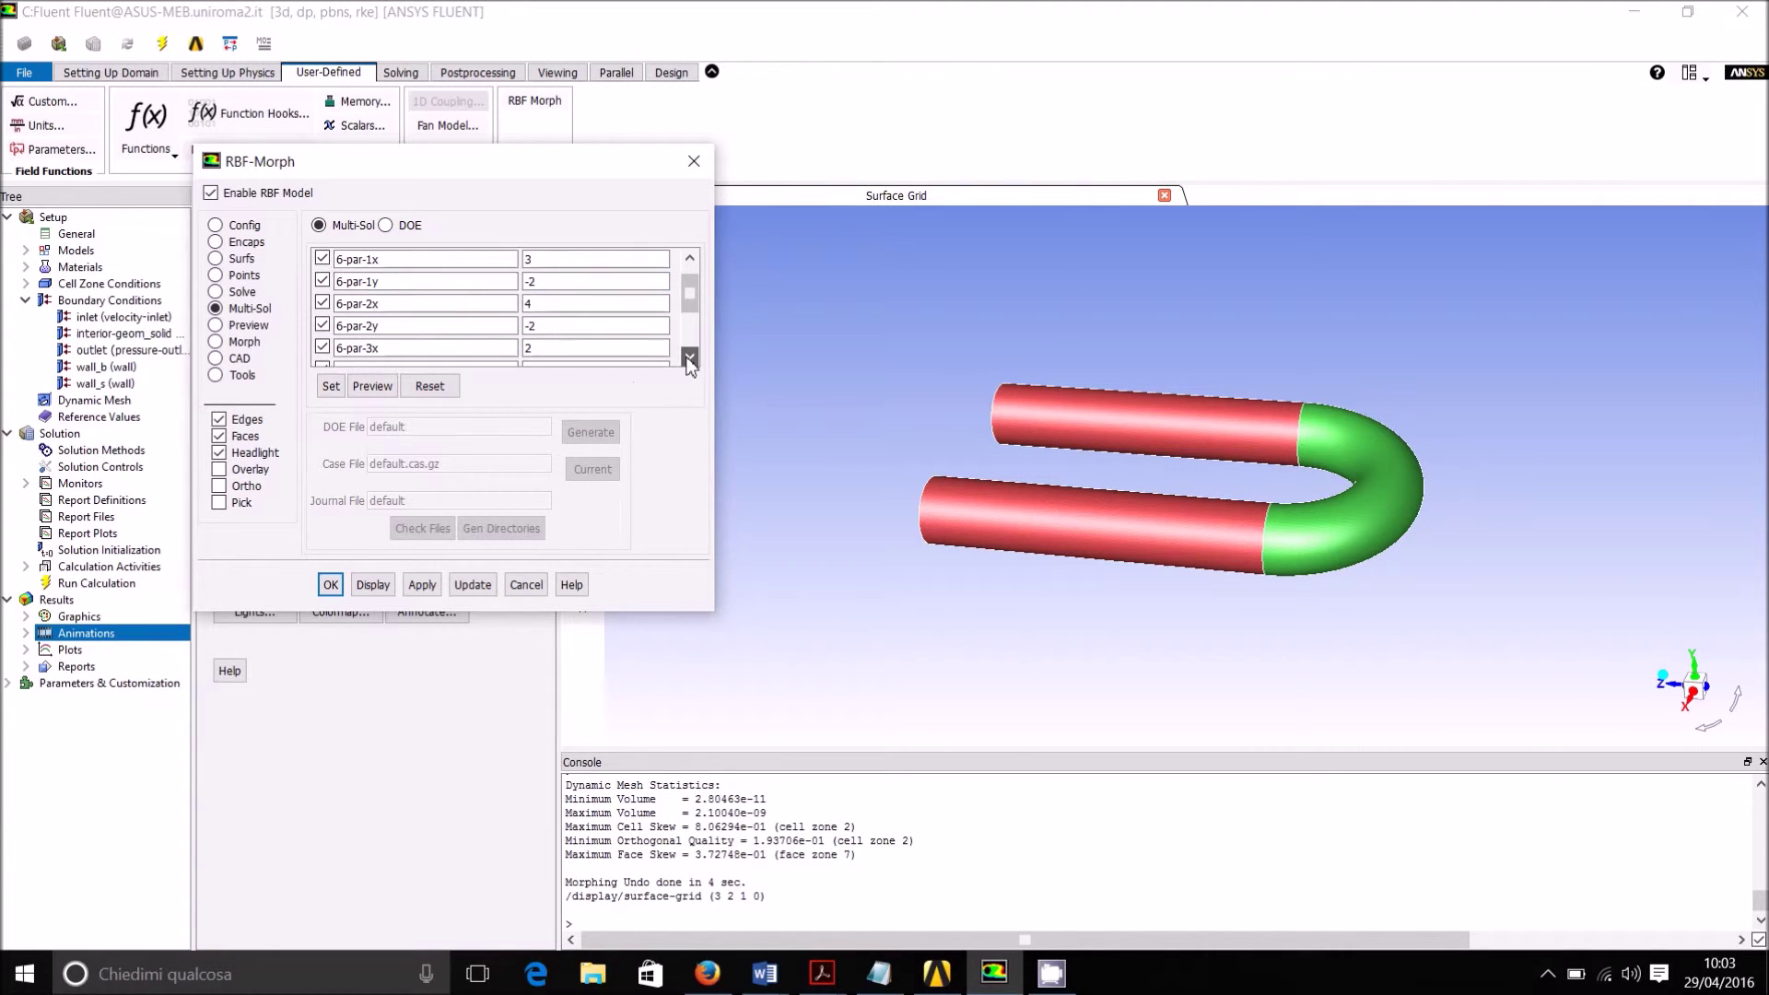
click(577, 350)
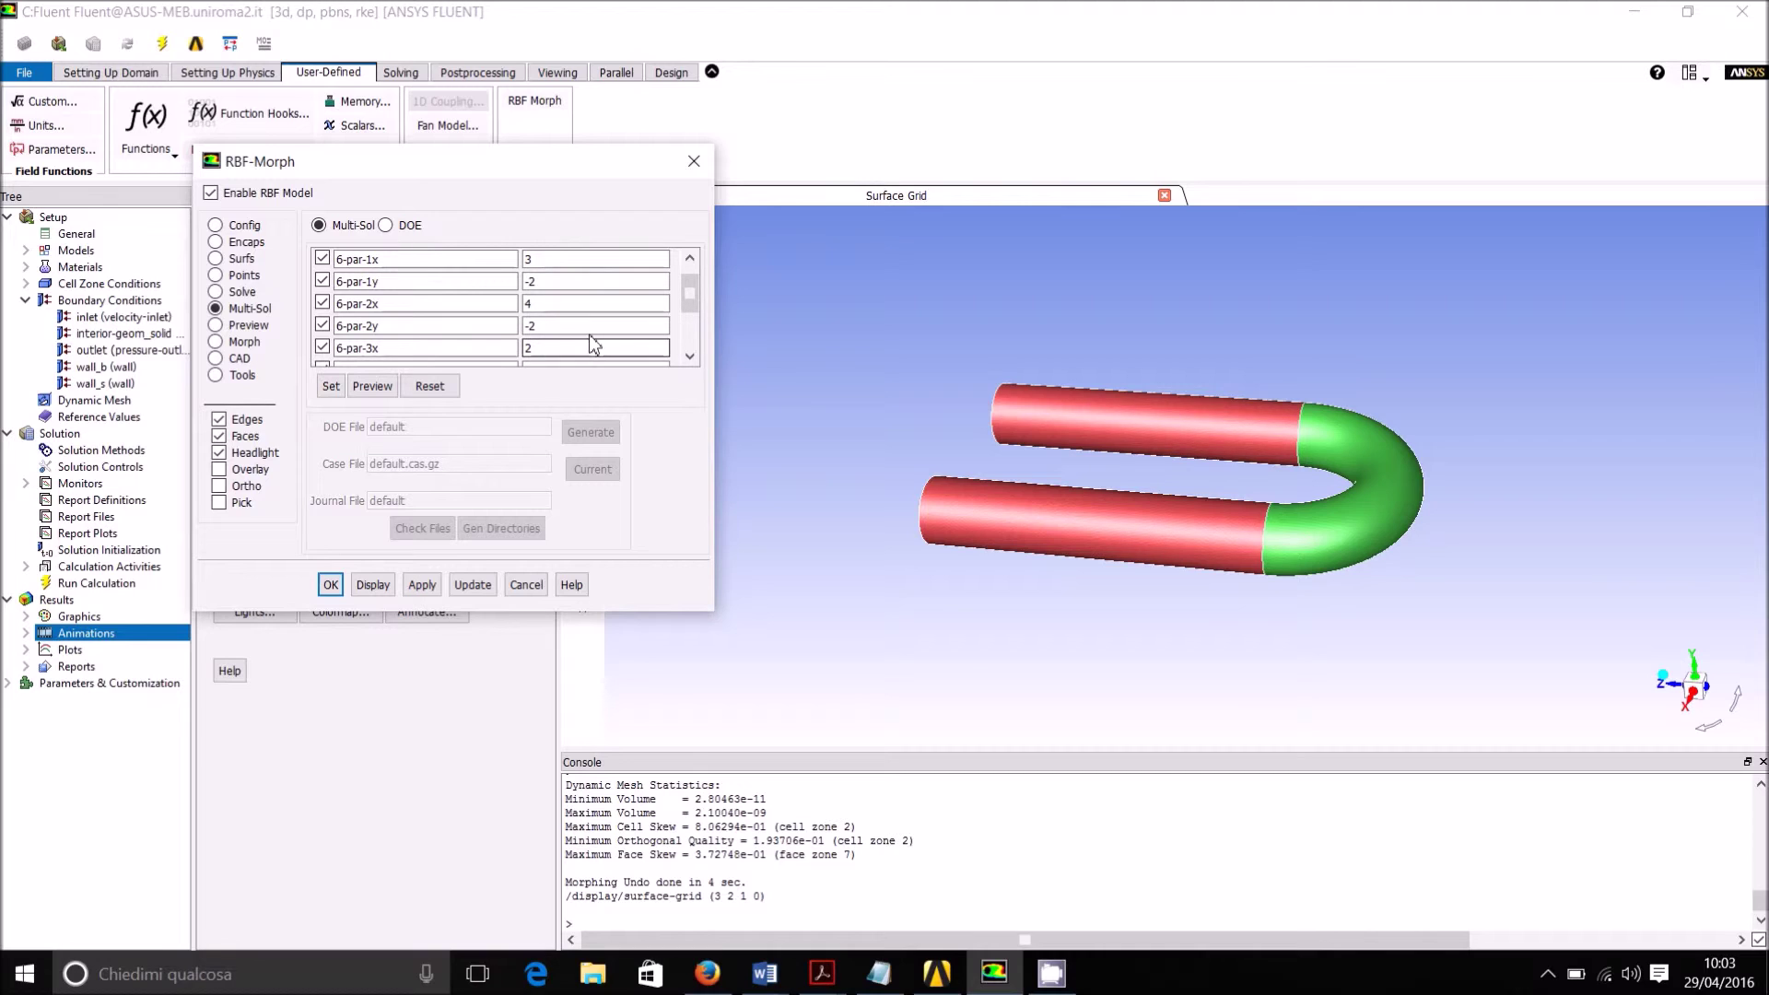
Step: Set 6-par-1y amplification to 2 and 6-par-2y to 1, then apply
click(642, 329)
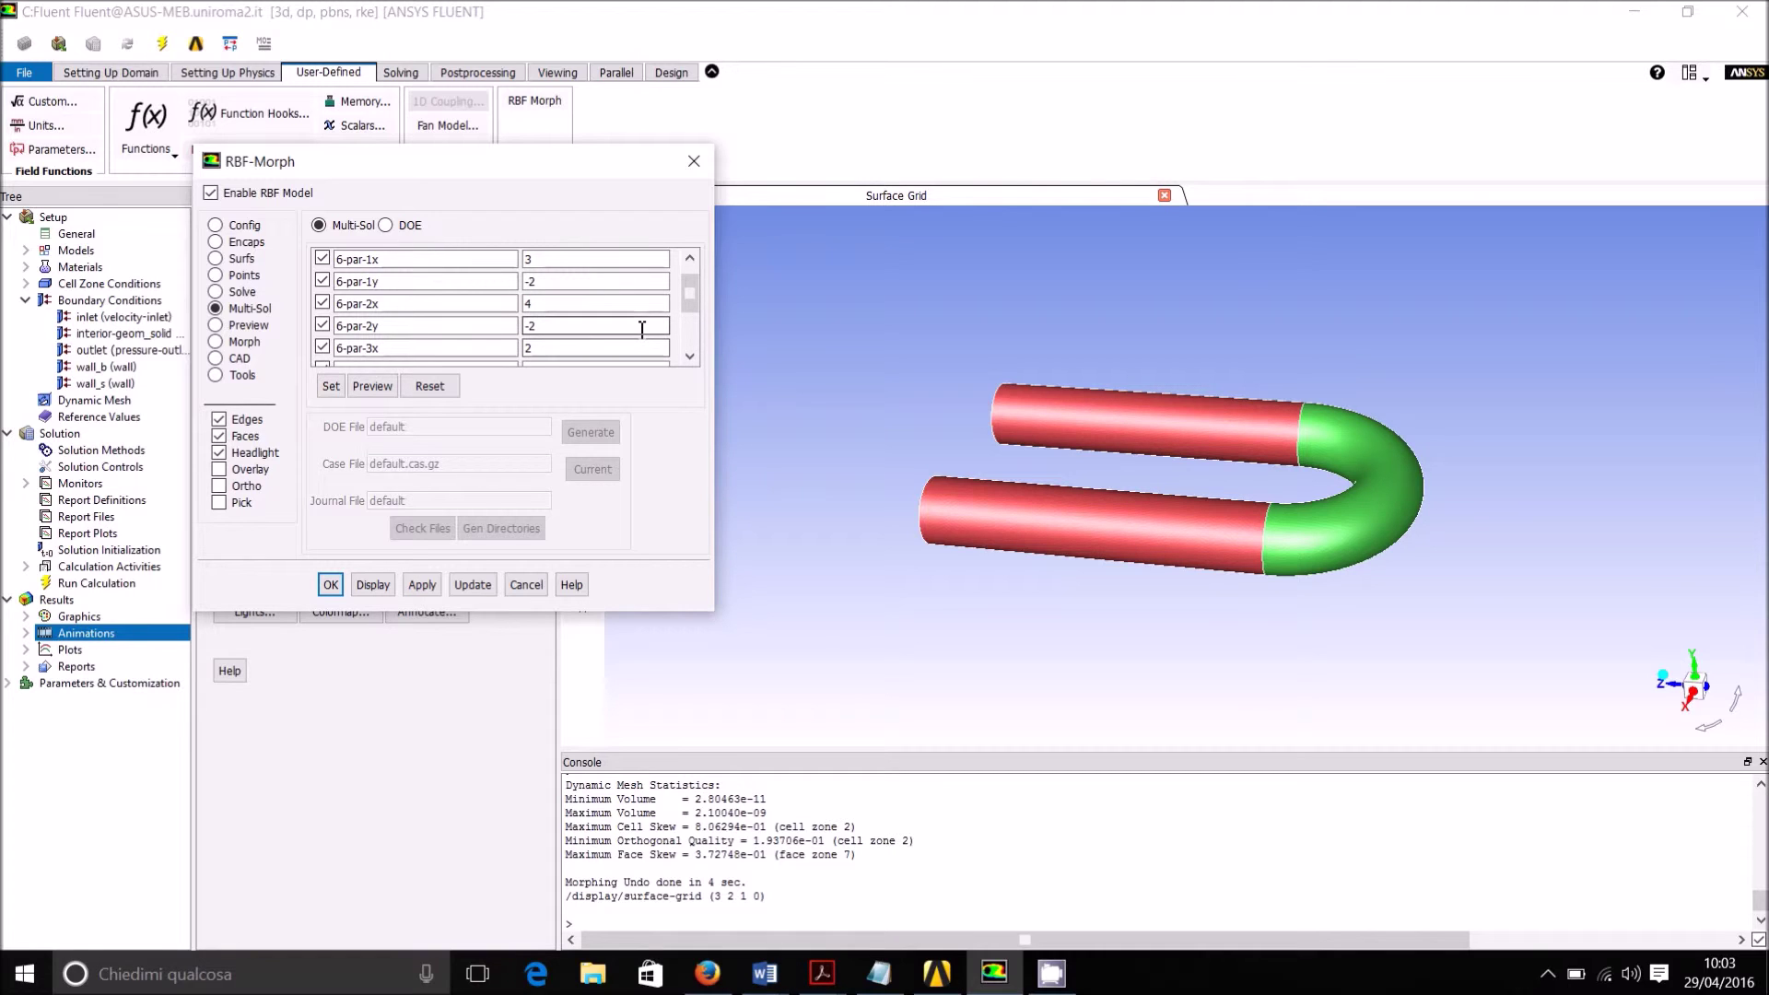
click(692, 260)
click(589, 300)
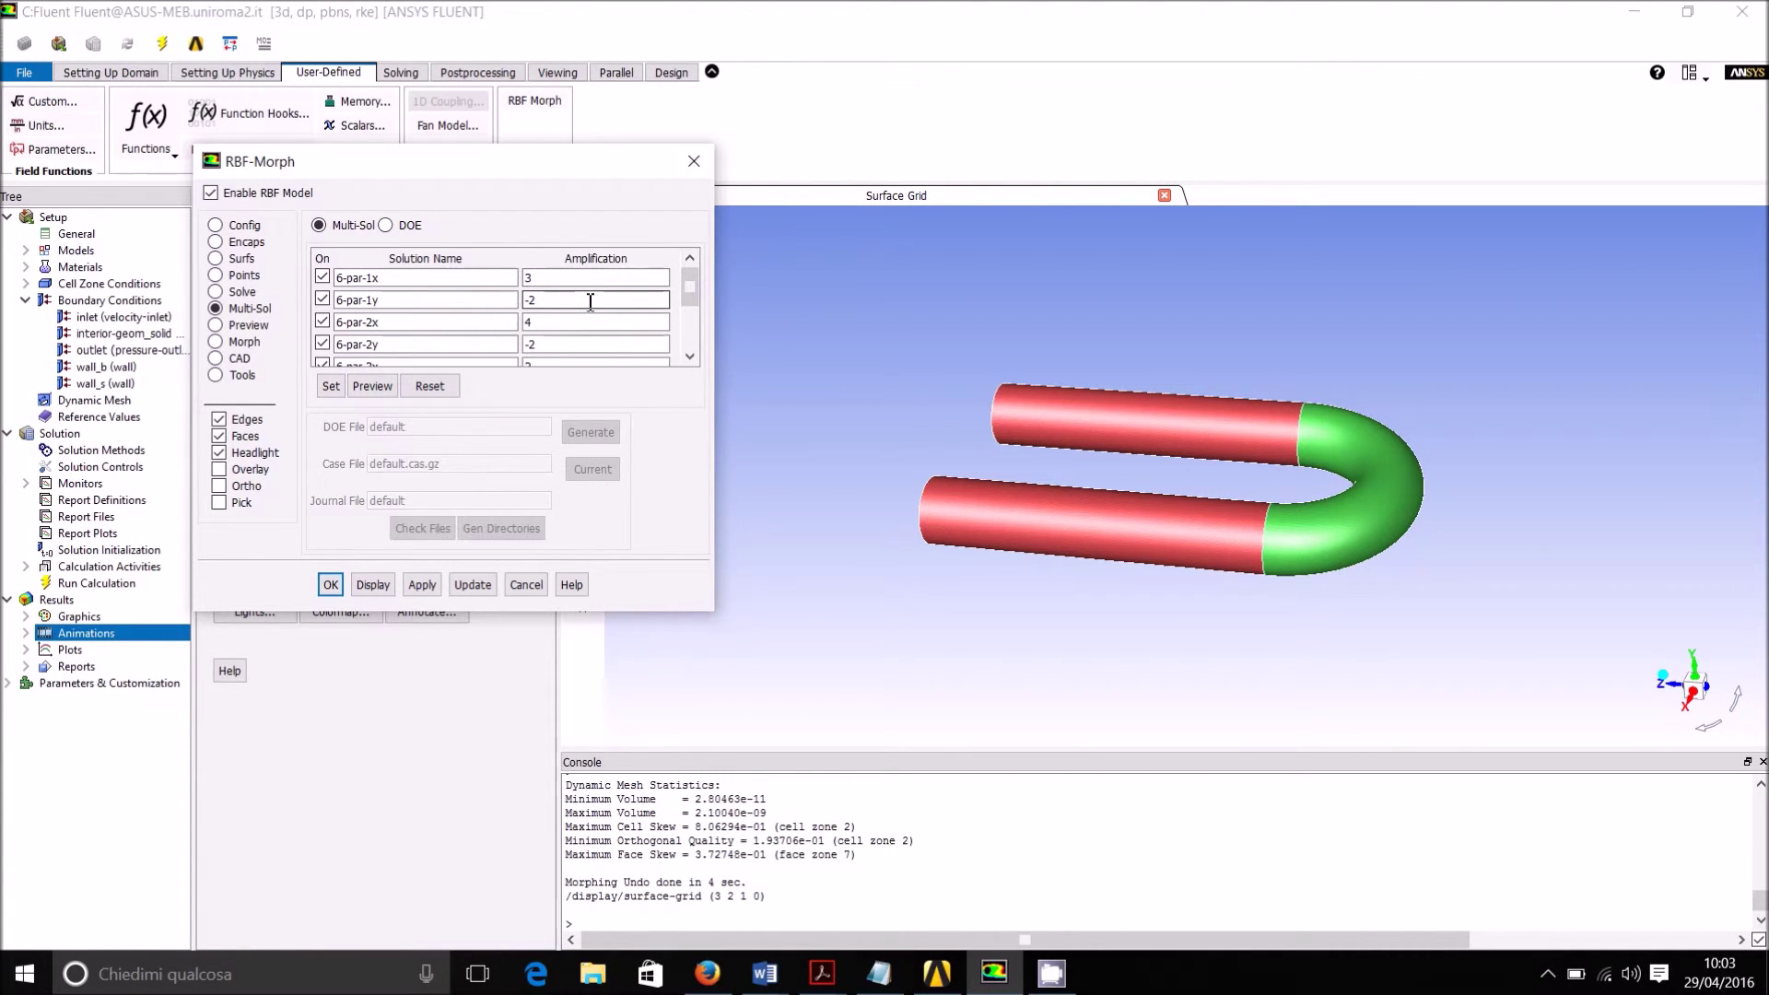
double_click(589, 299)
click(689, 357)
click(596, 302)
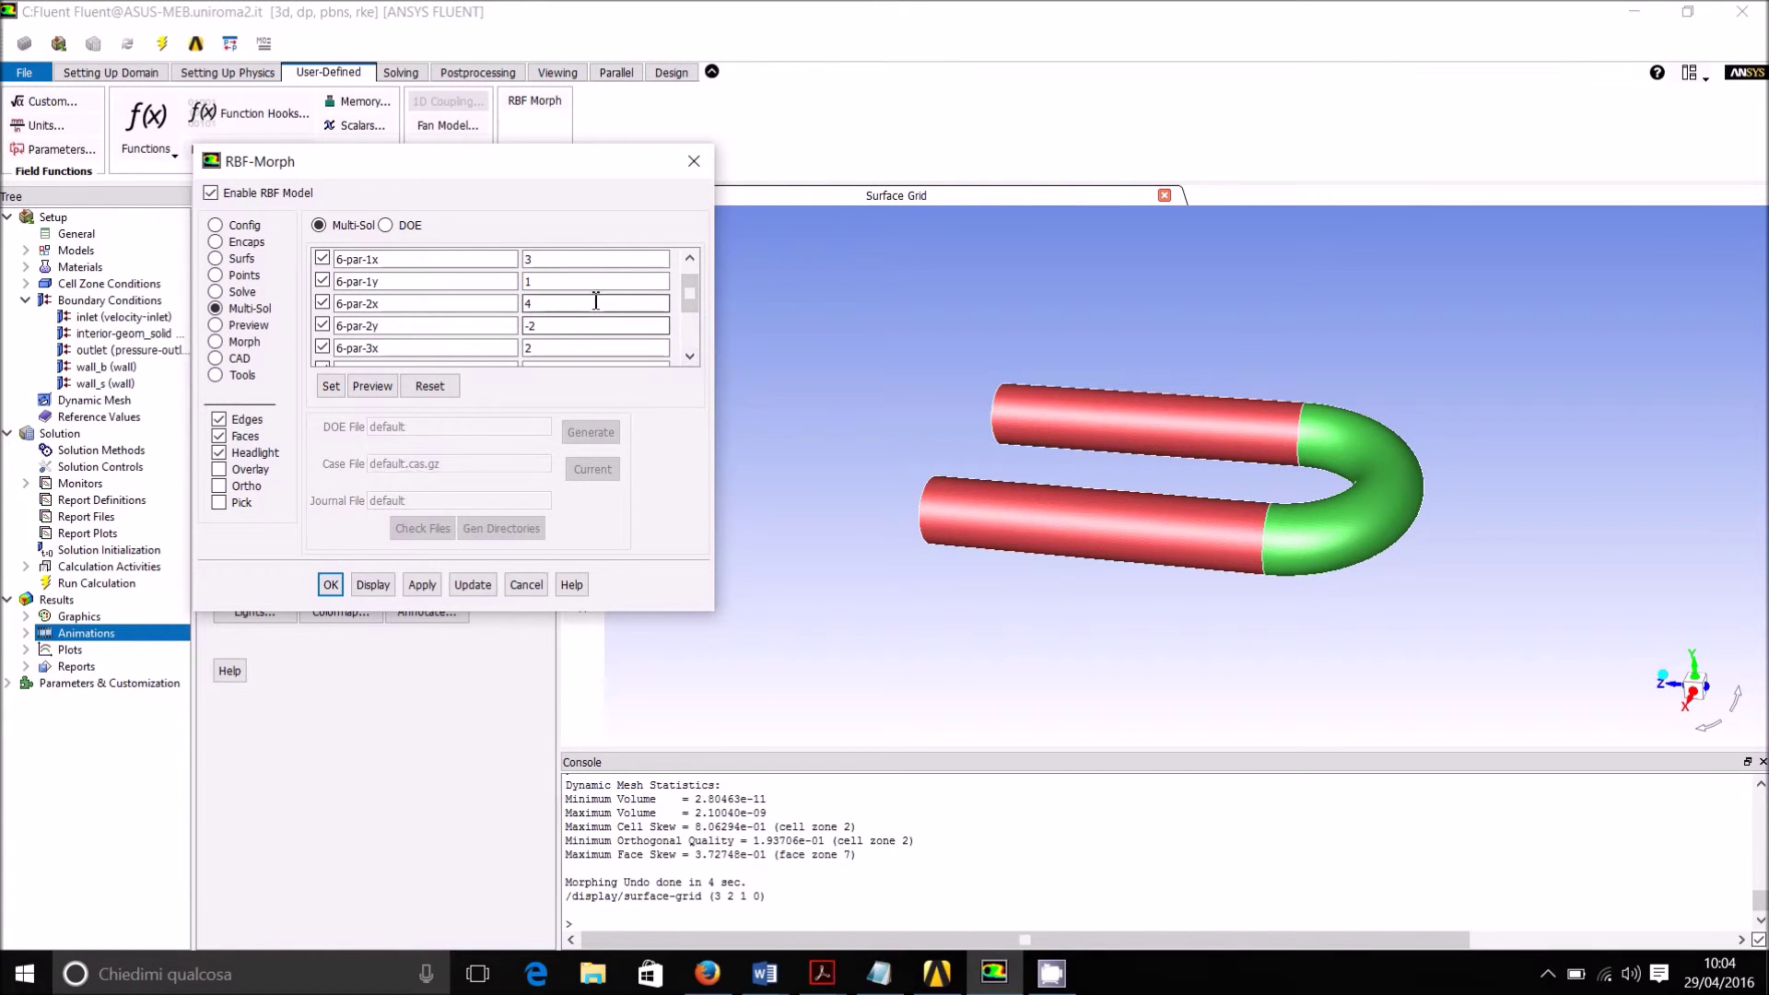
double_click(572, 281)
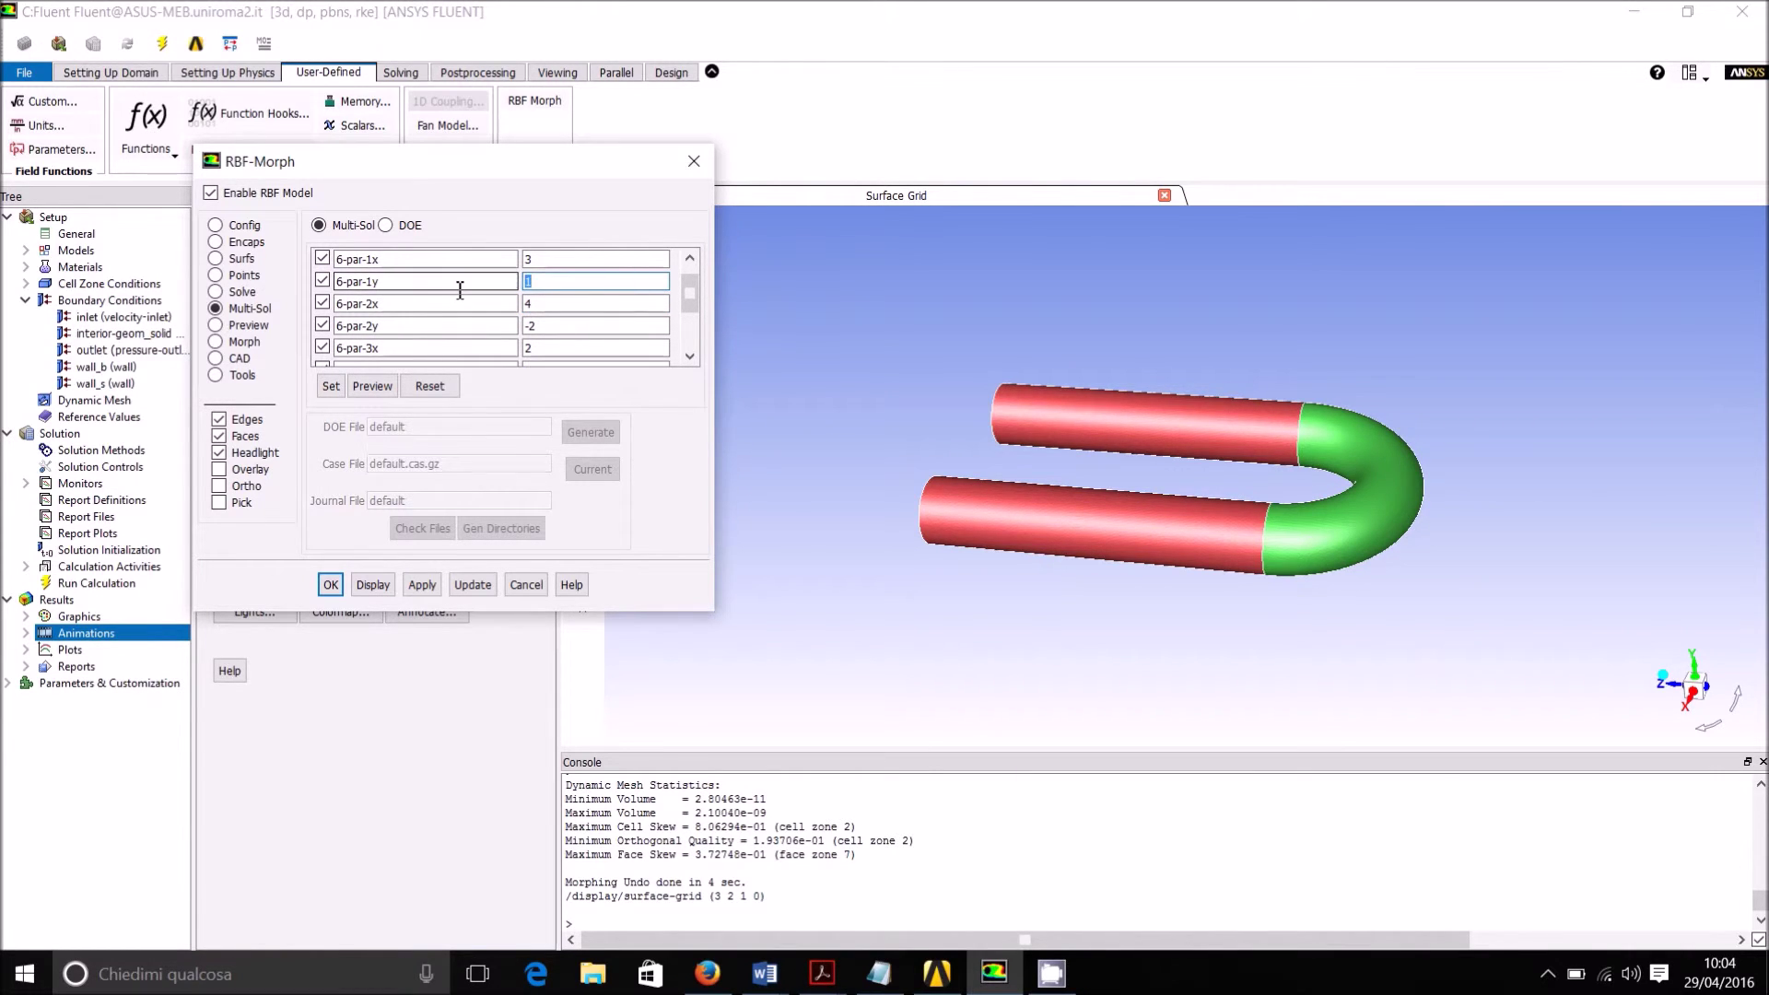
double_click(545, 326)
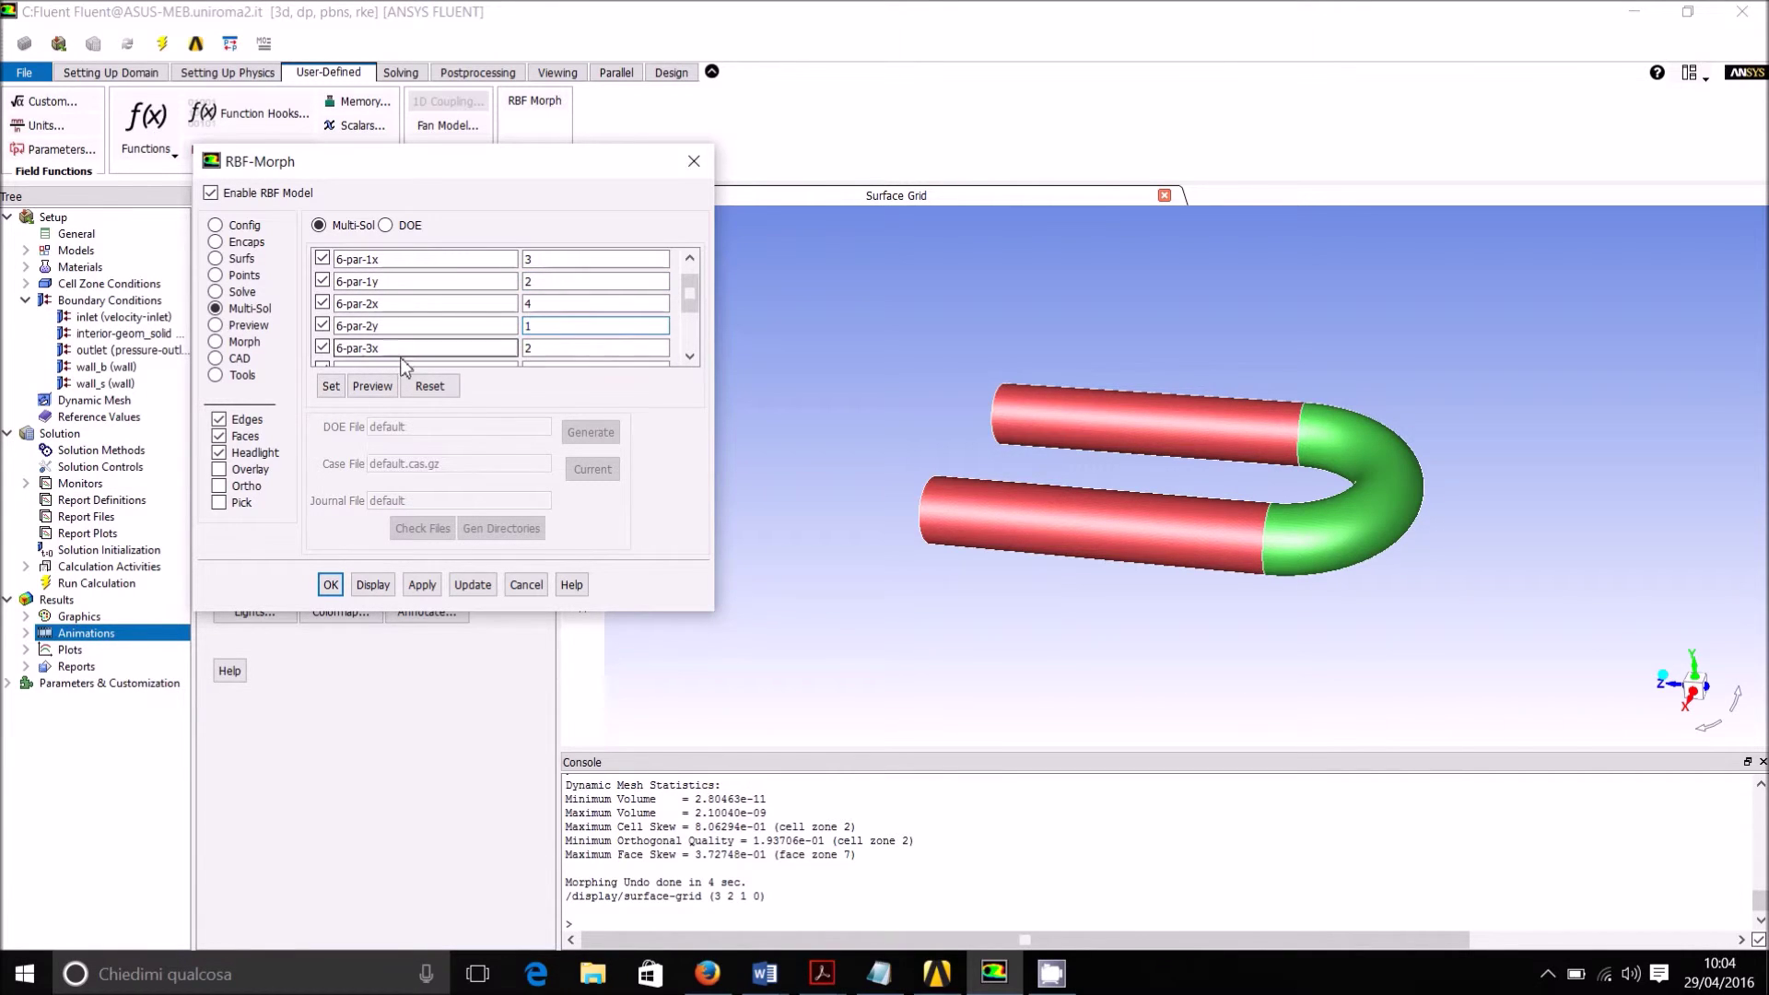
click(331, 386)
Step: Morph the U-bend with the updated Multi-Sol amplifications, then rotate it to inspect the reshaped bend
click(242, 346)
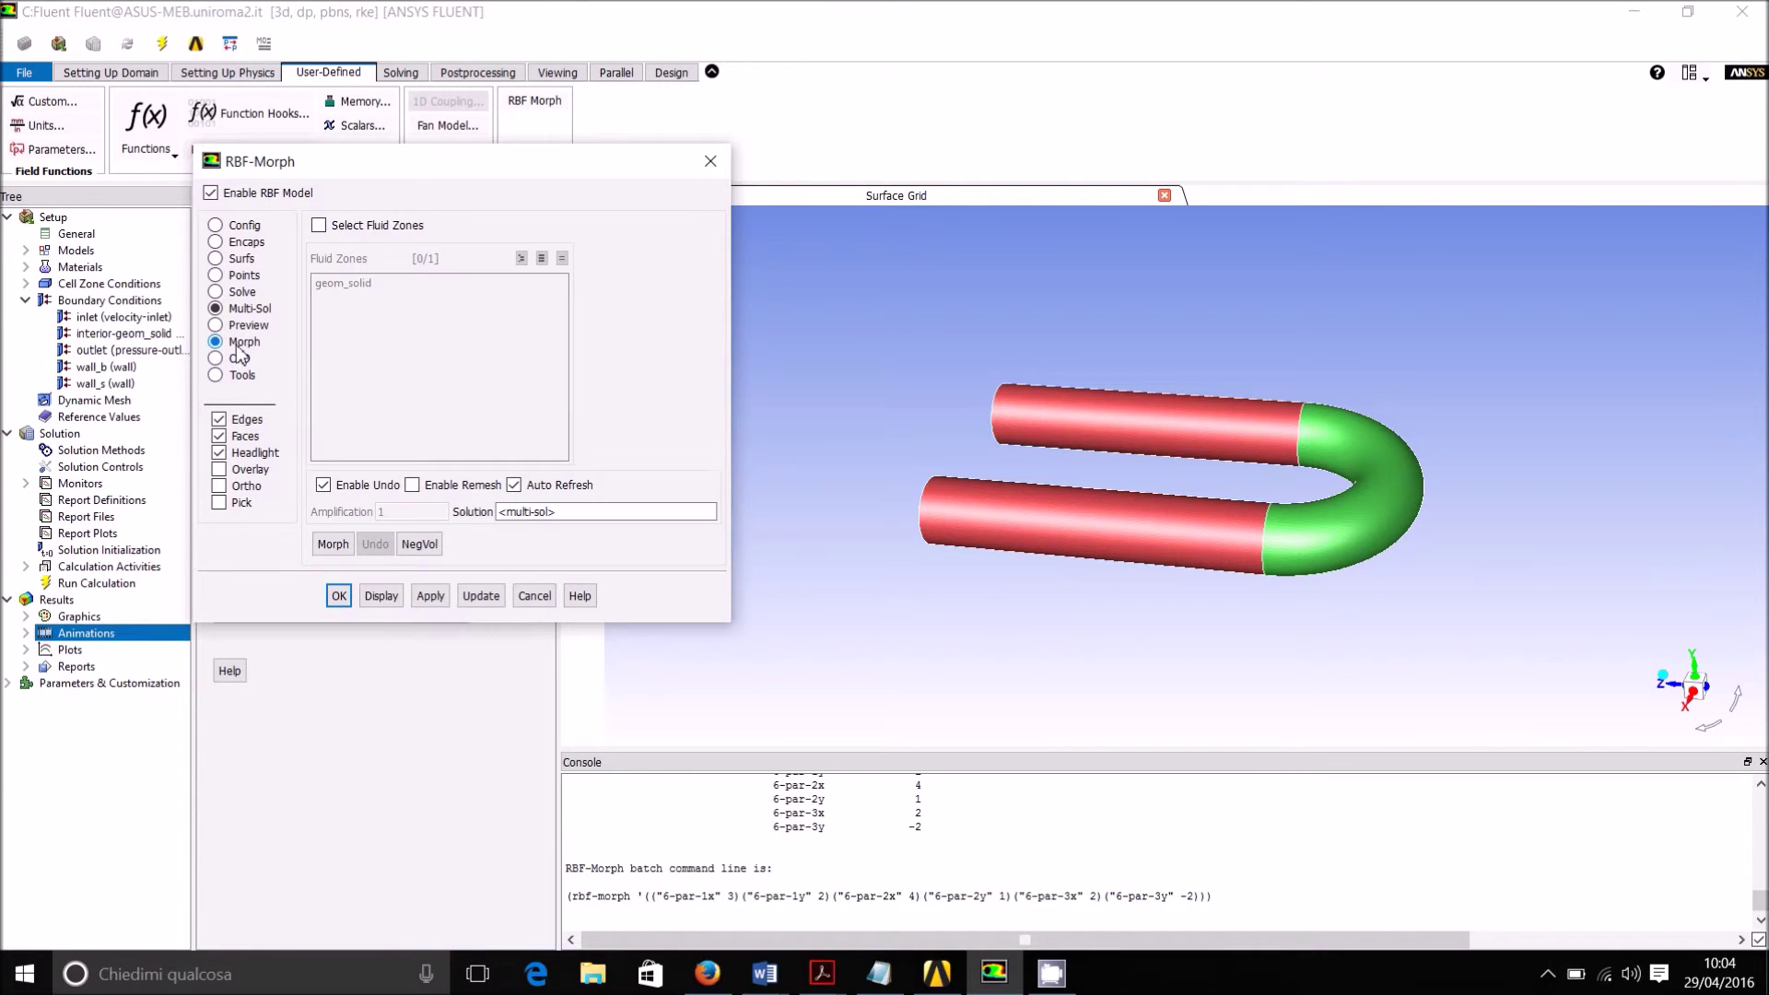
click(333, 545)
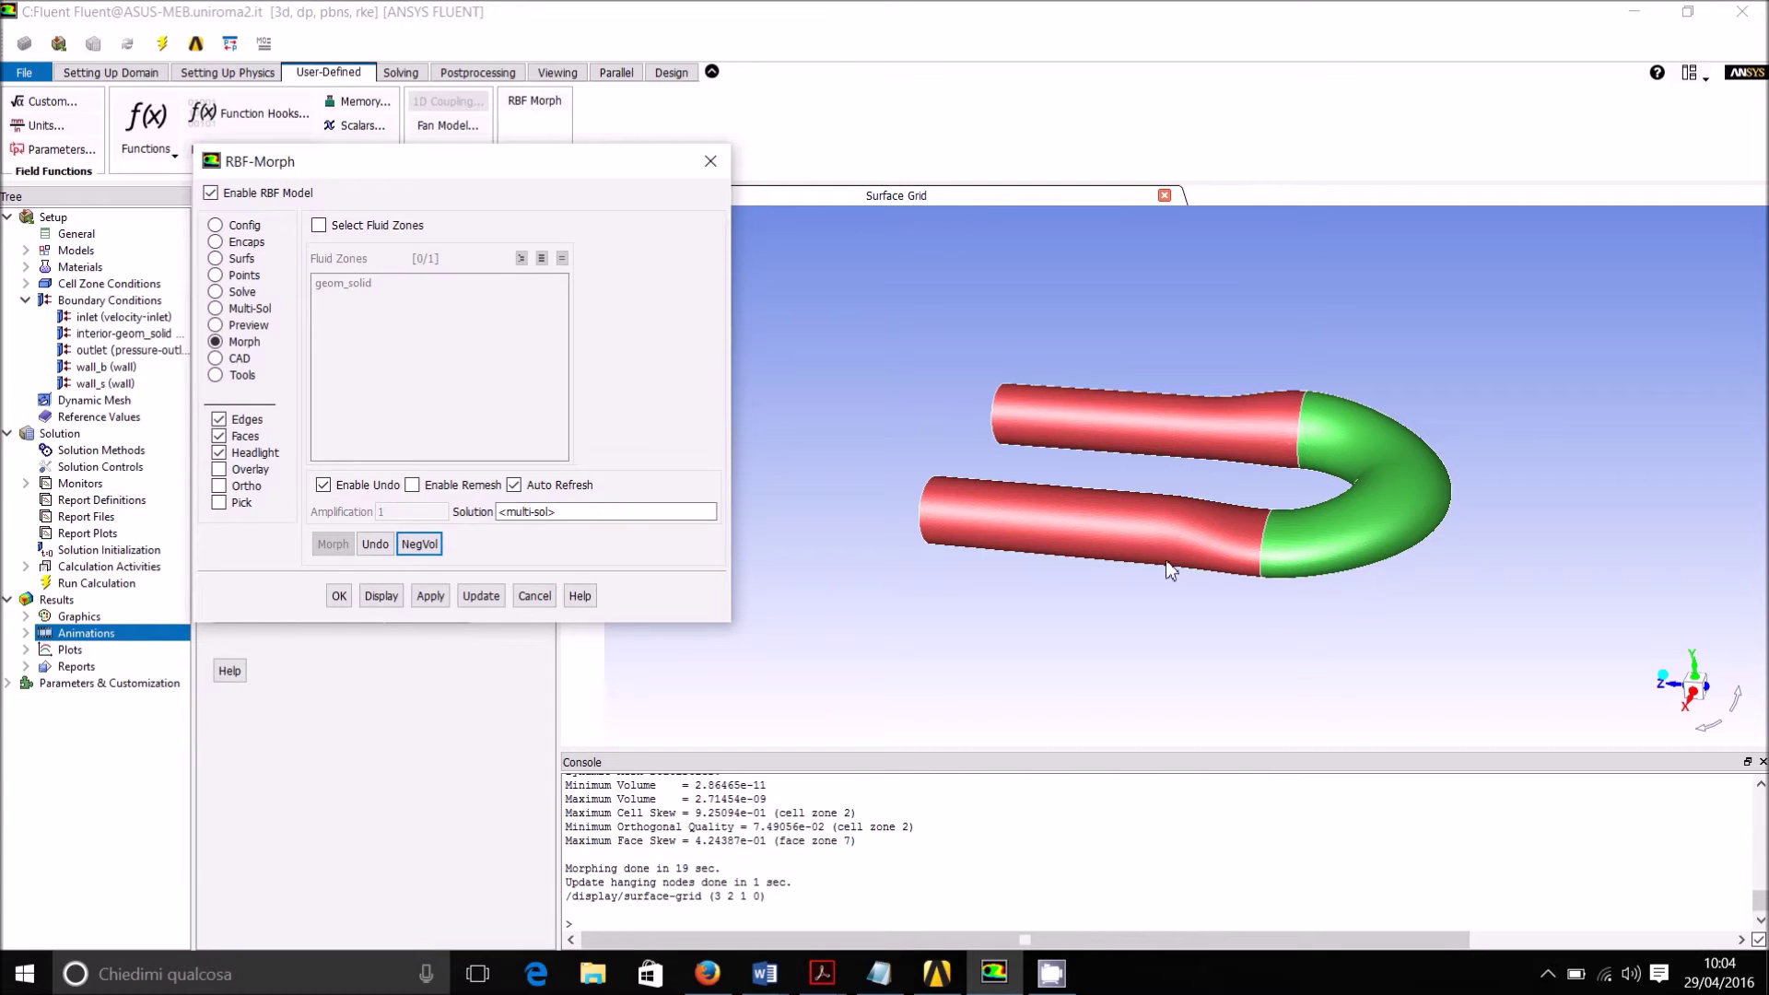
drag(1165, 561, 1505, 611)
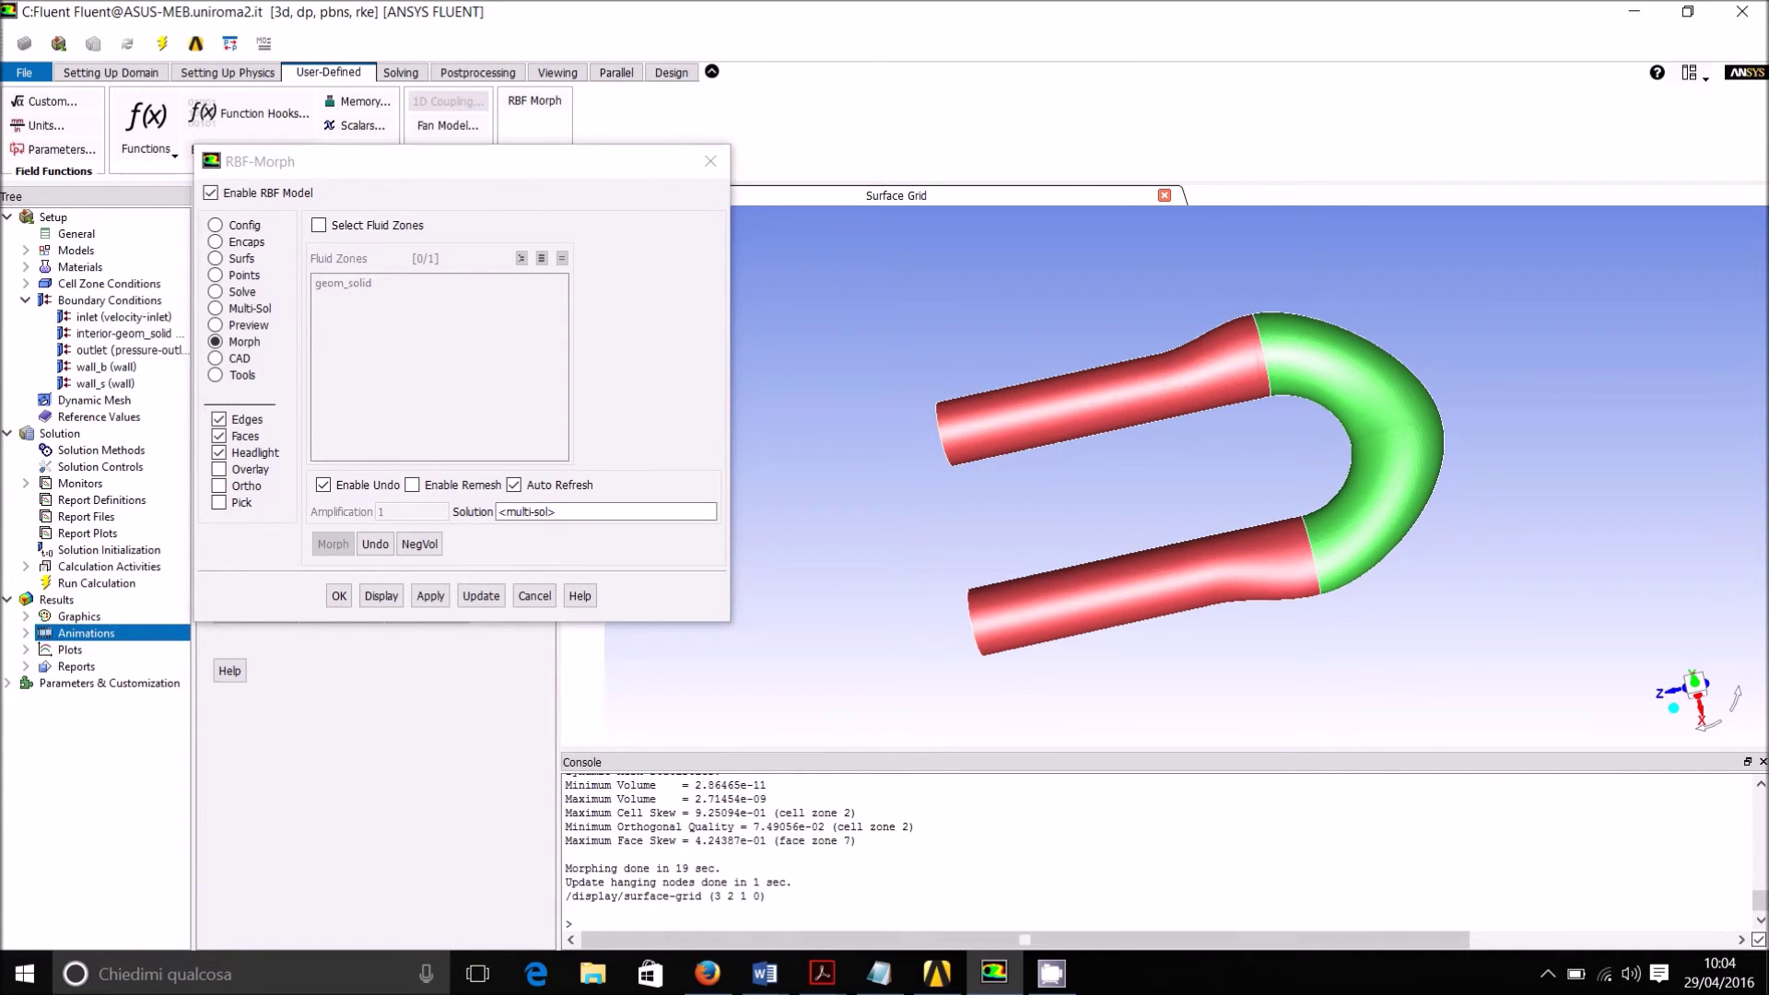
drag(1443, 519, 1423, 489)
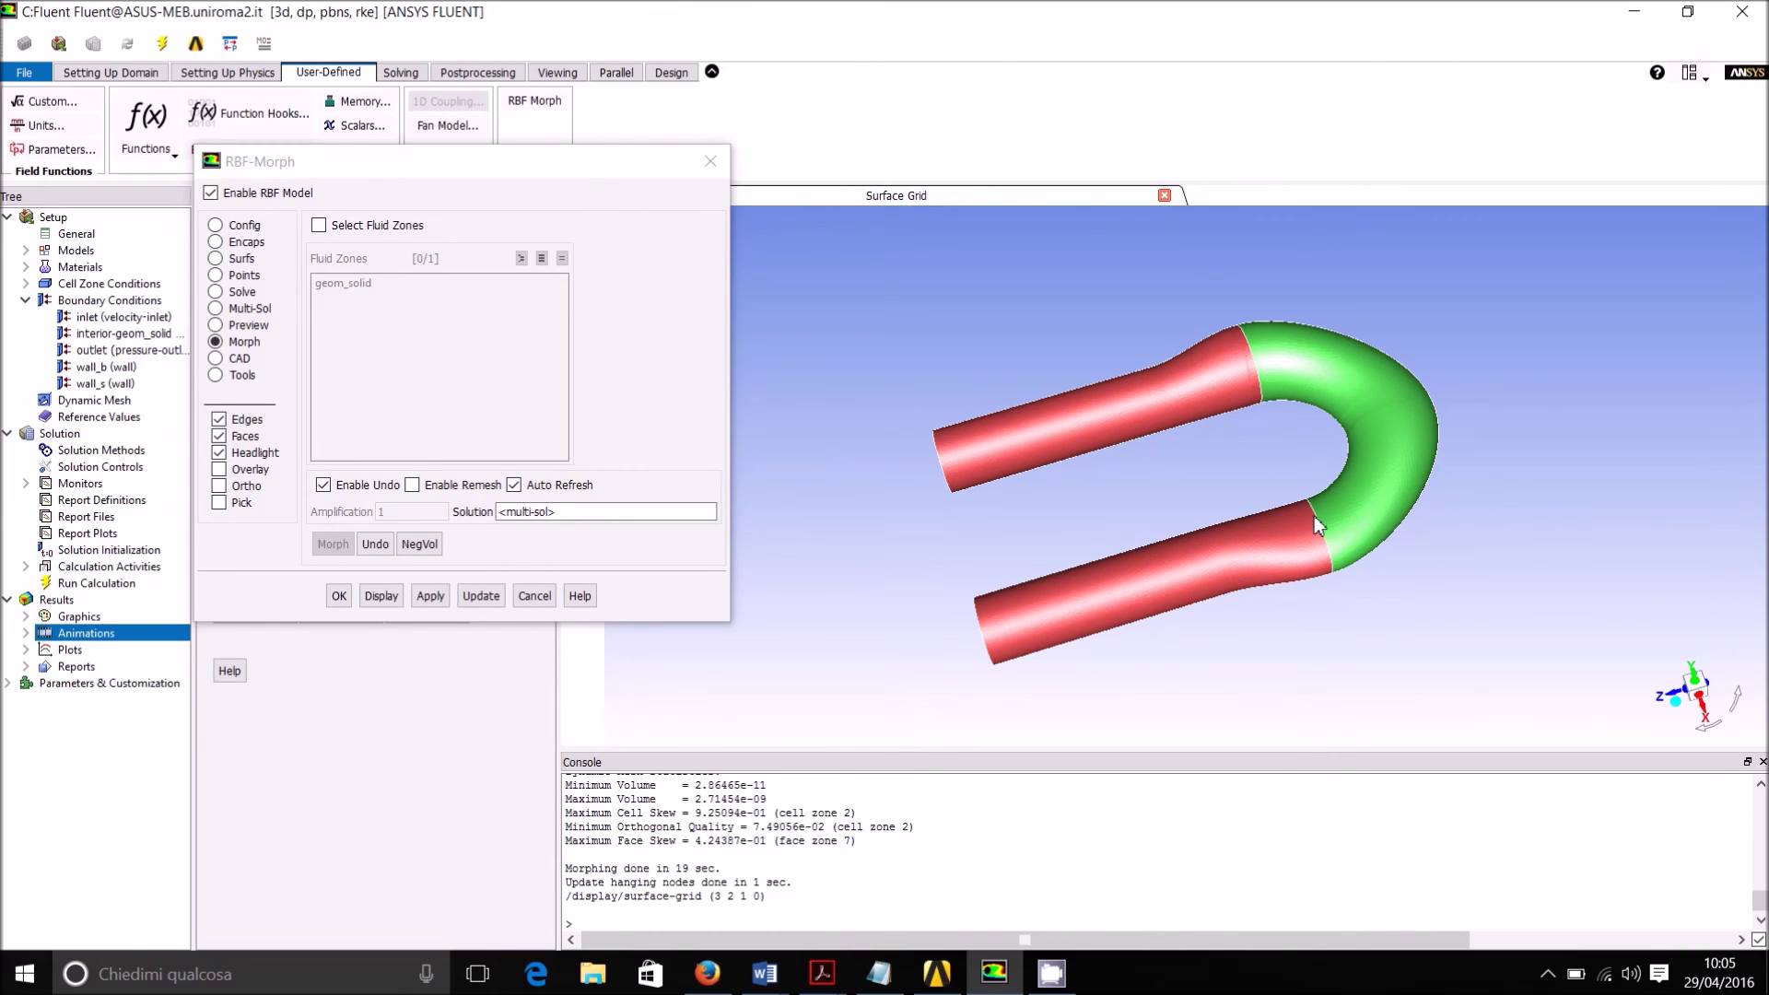
drag(1314, 516, 1261, 513)
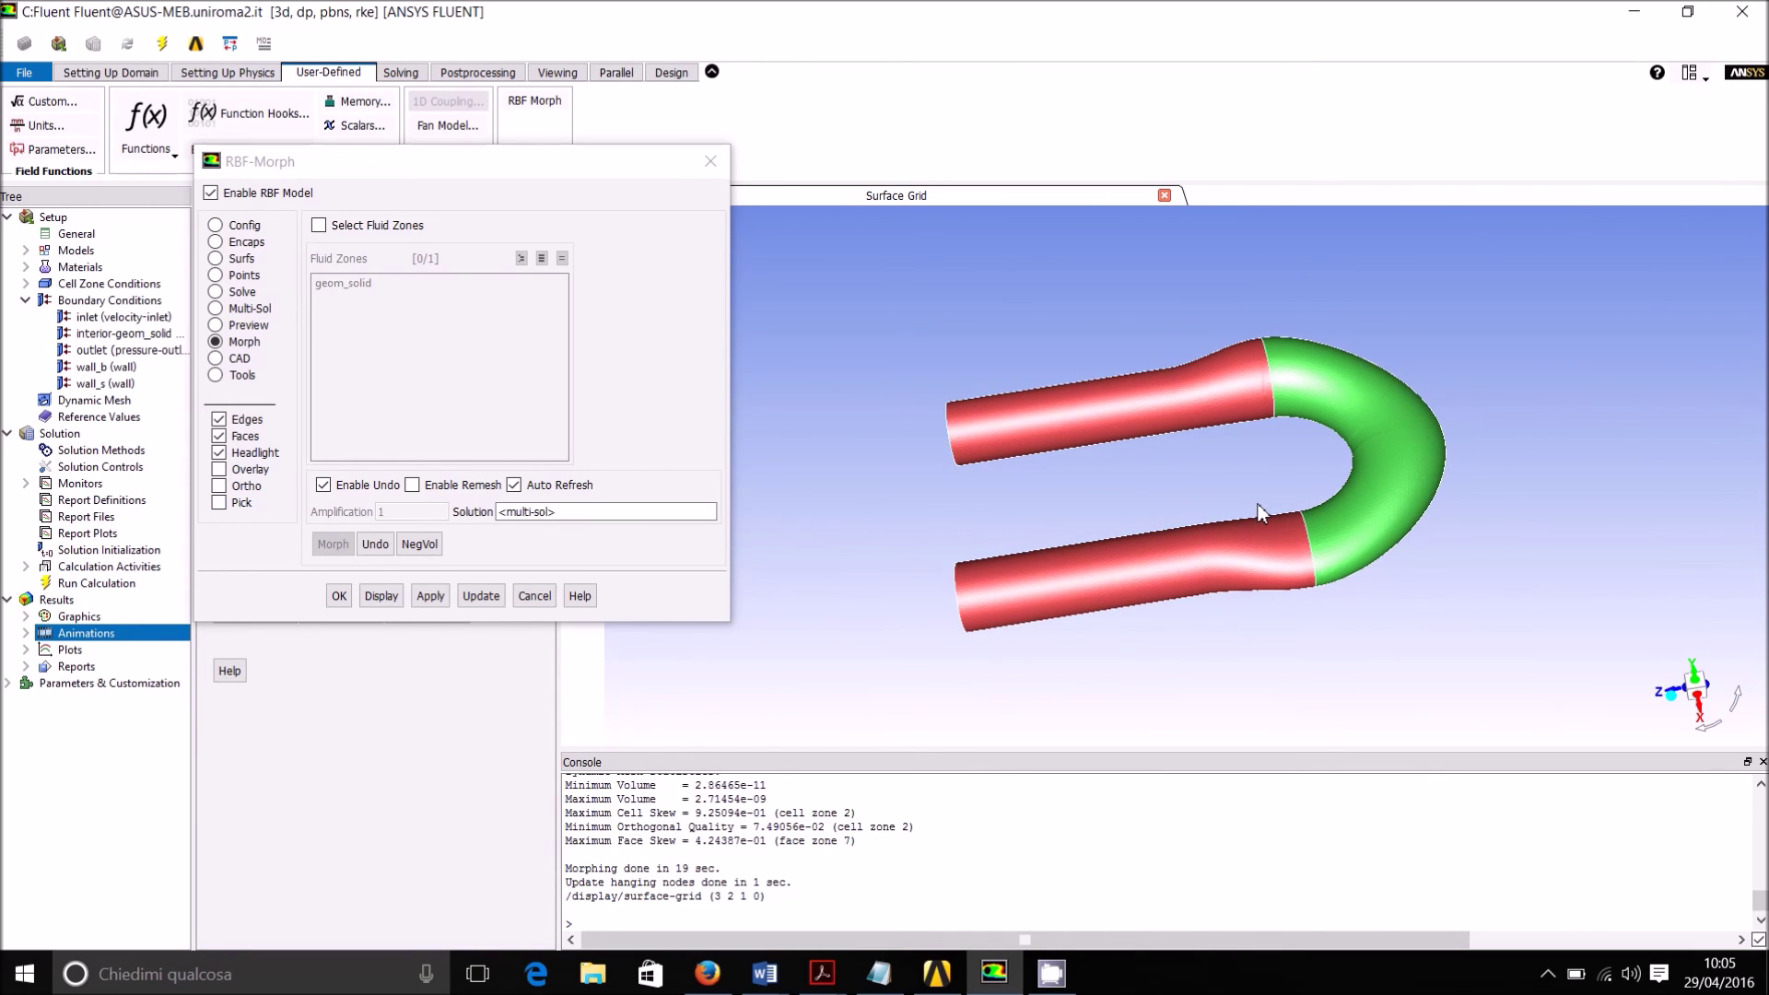